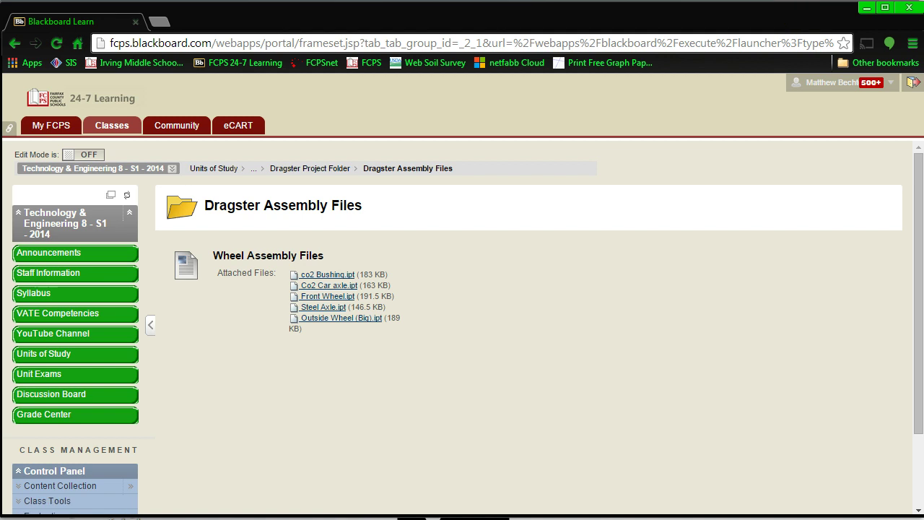
Switch to Autodesk Inventor and clear the workspace, closing Assembled Dragster and Engine and minimizing the remaining rocket part.
click(866, 8)
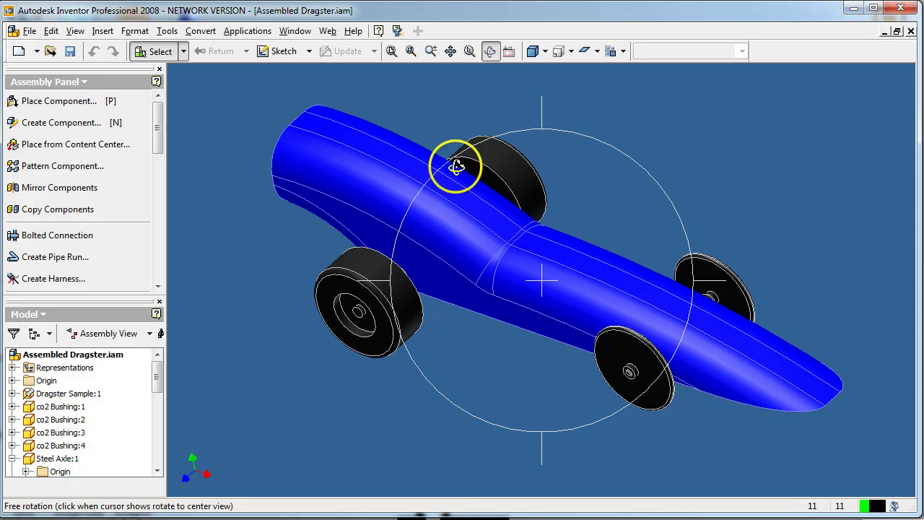
click(911, 32)
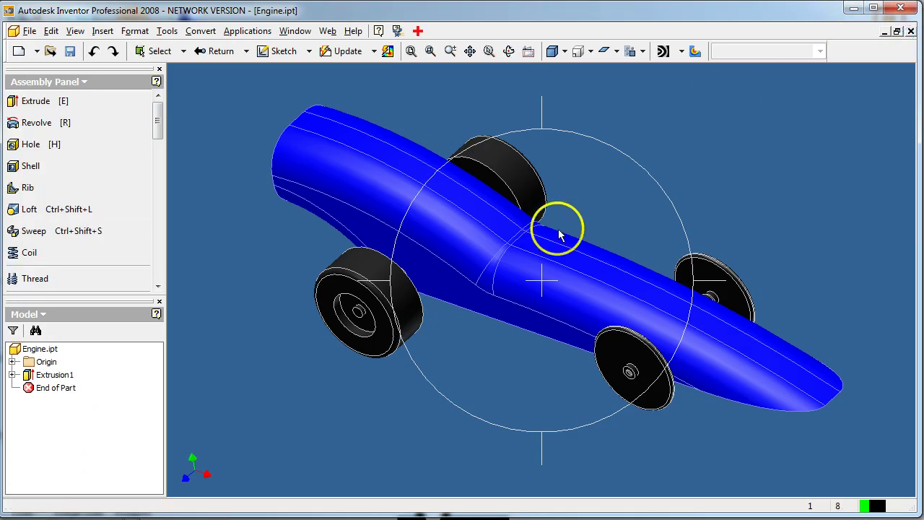
click(911, 32)
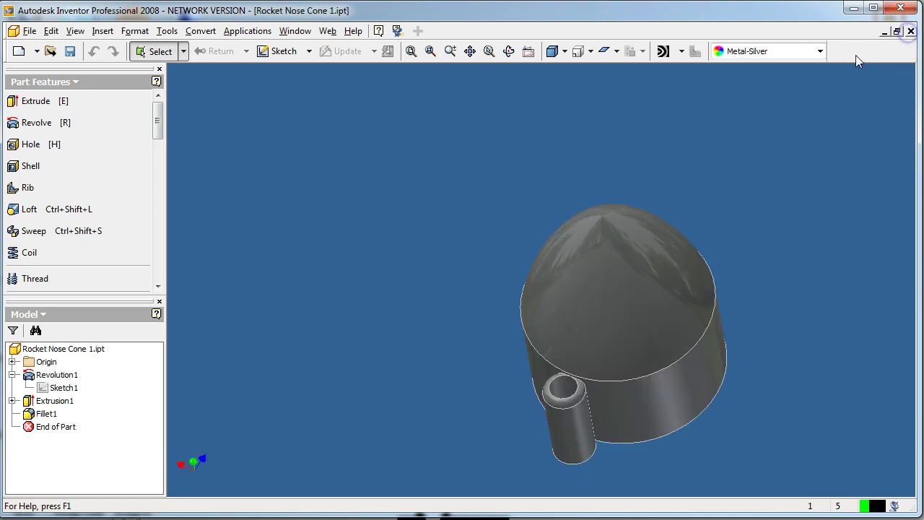
click(912, 31)
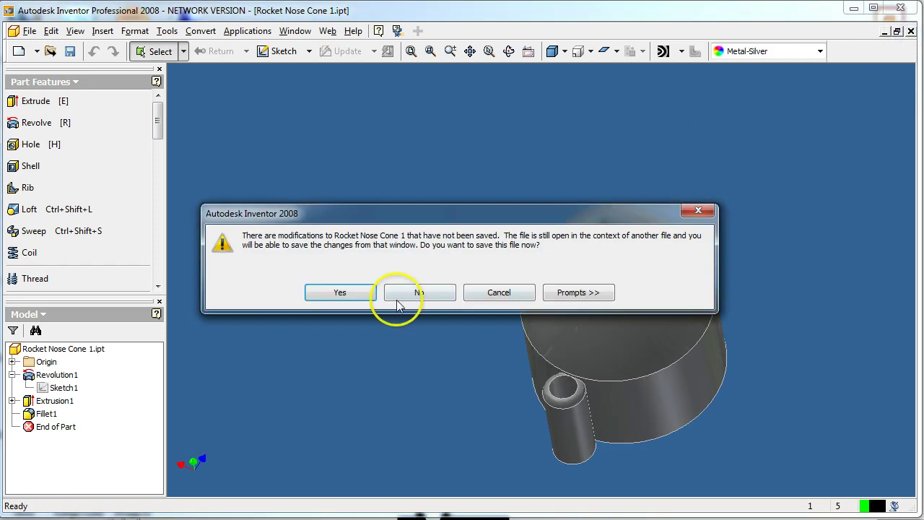
click(474, 297)
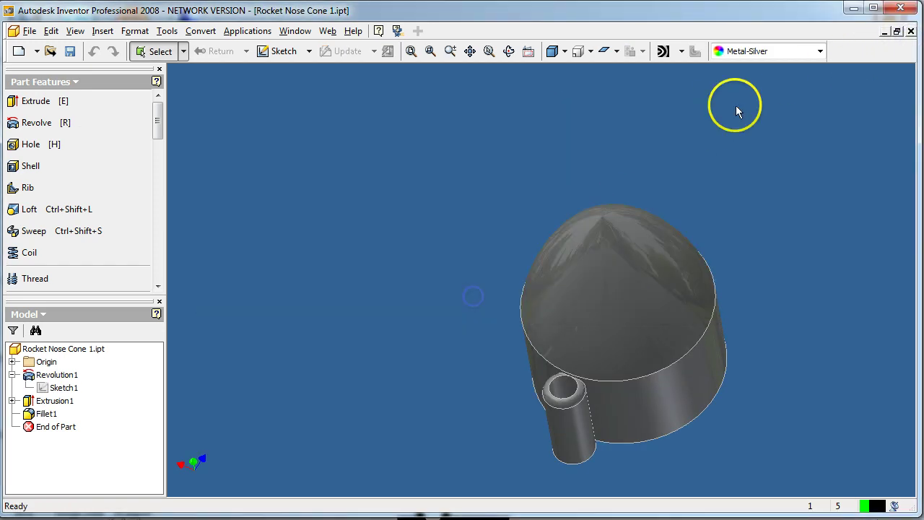
click(888, 30)
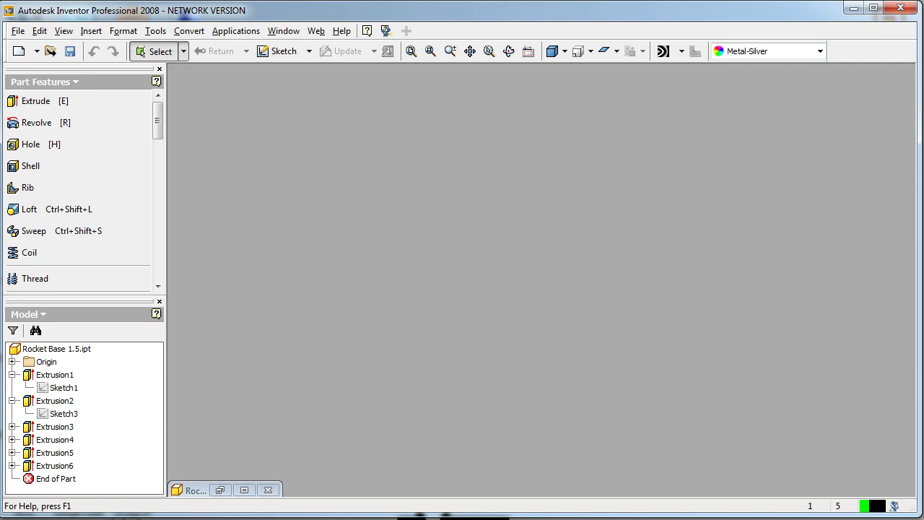
Create a new metric assembly file from the Standard (mm).iam template.
click(17, 33)
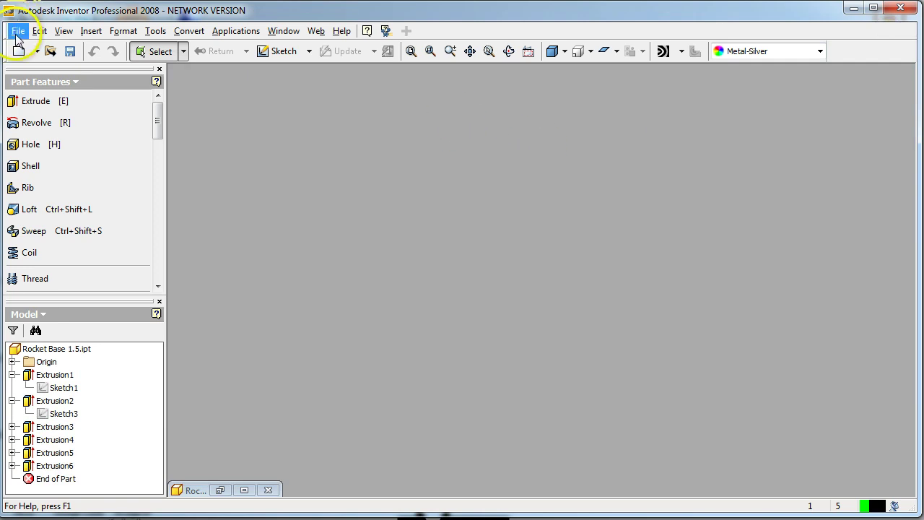
click(322, 142)
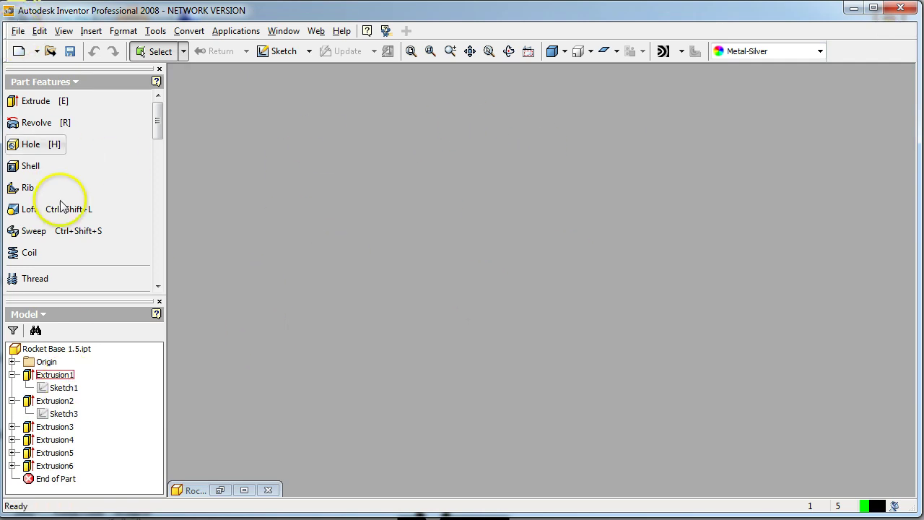
click(17, 31)
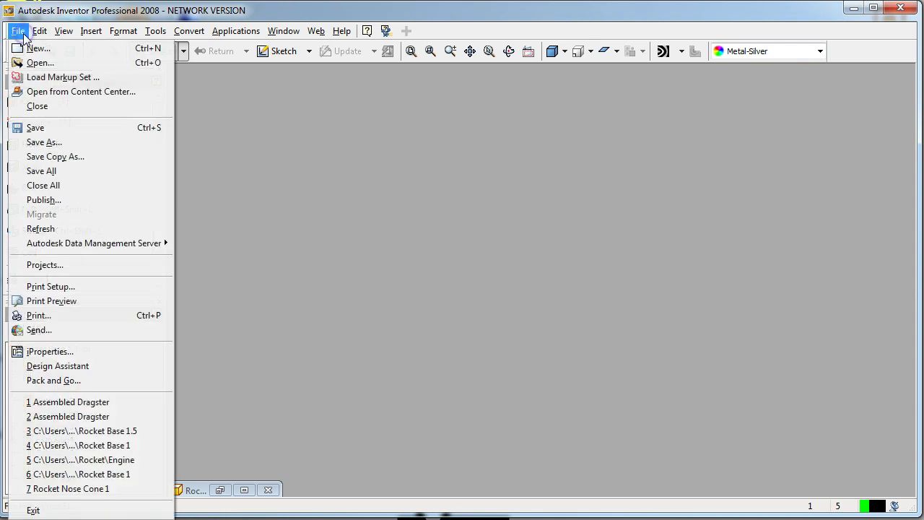
click(17, 31)
click(18, 31)
click(19, 45)
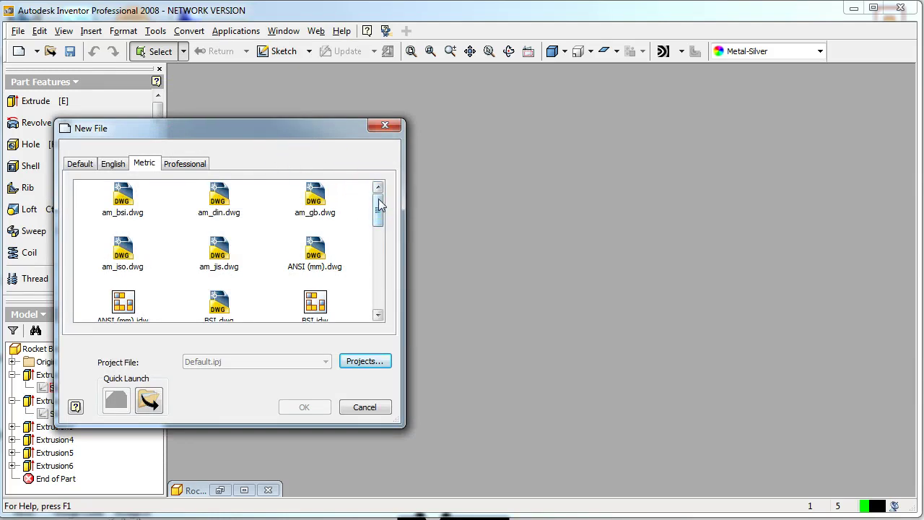
drag(378, 206, 377, 286)
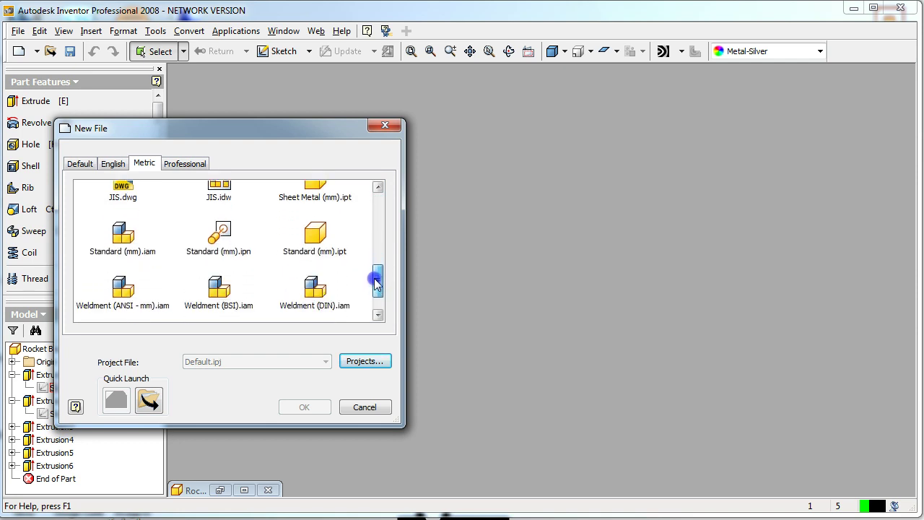
click(121, 232)
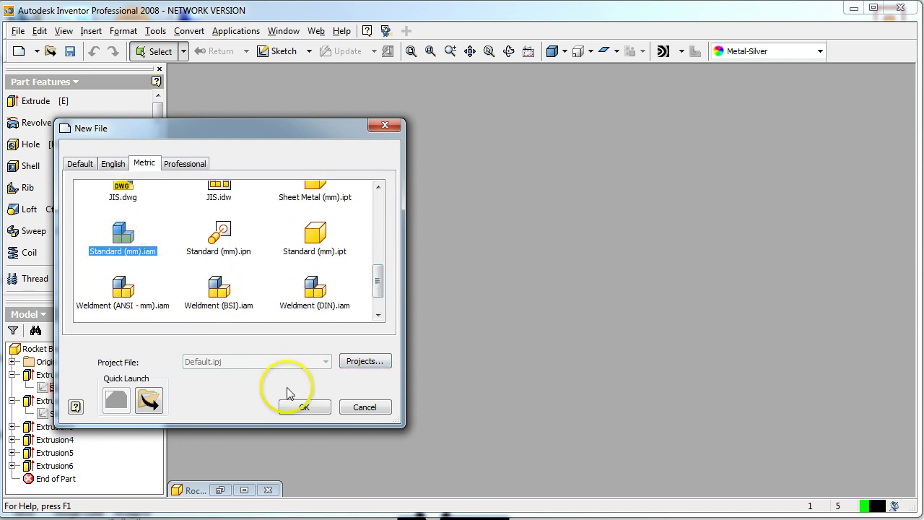
click(299, 405)
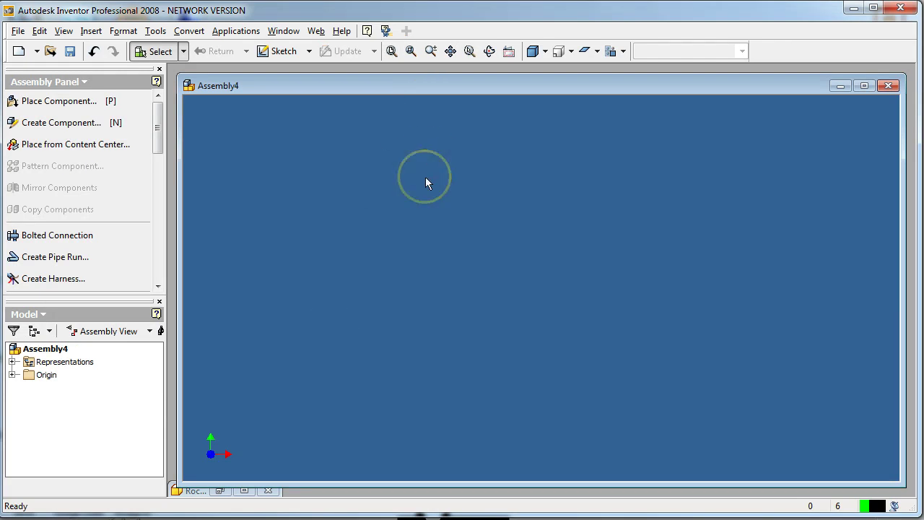
Place one instance of the Dragster Sample part from the Dragster folder on the Desktop into the assembly.
click(210, 452)
click(59, 107)
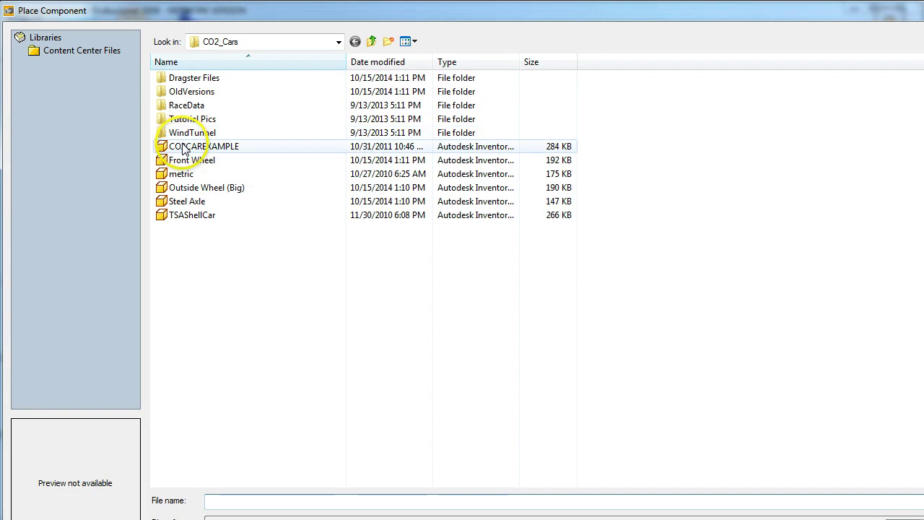
click(232, 42)
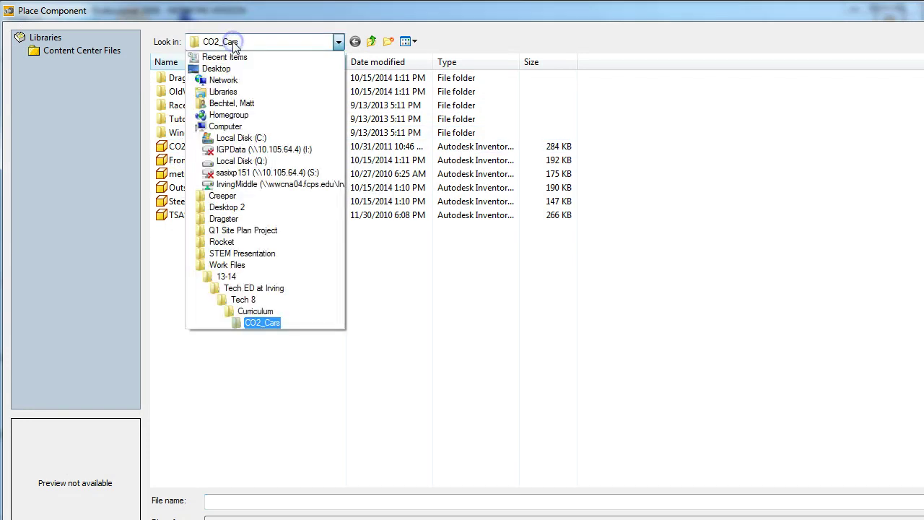
click(222, 70)
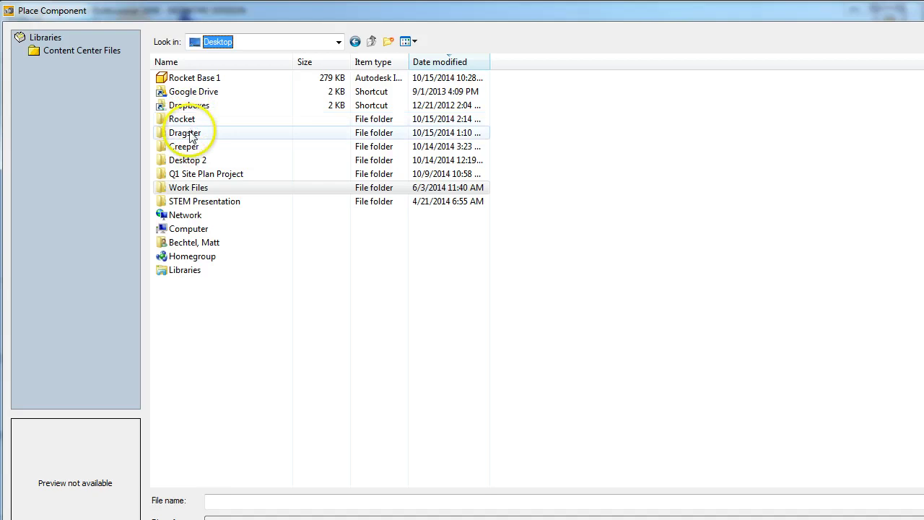
double_click(185, 133)
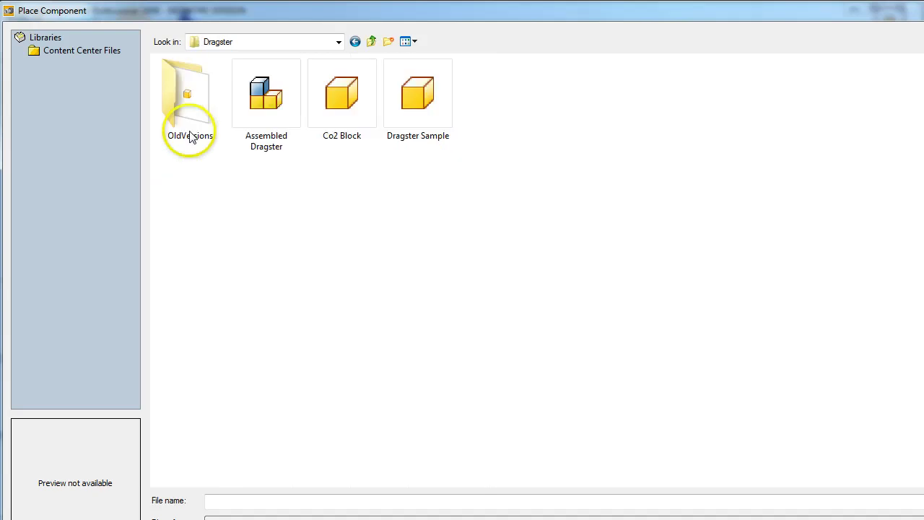
click(417, 88)
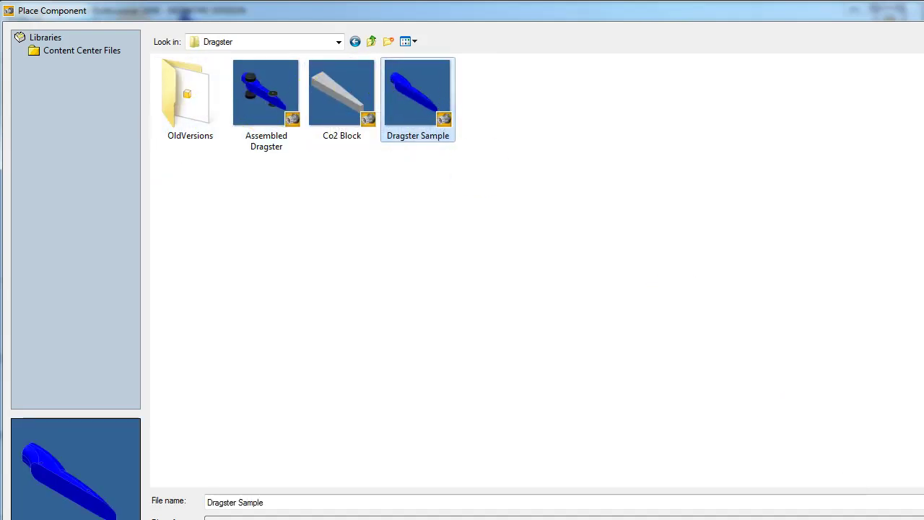
key(Return)
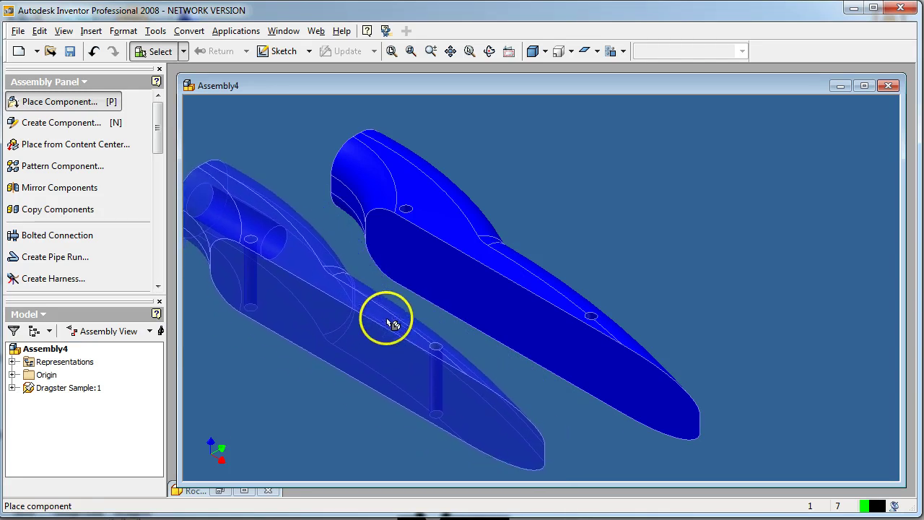
right_click(390, 322)
click(396, 330)
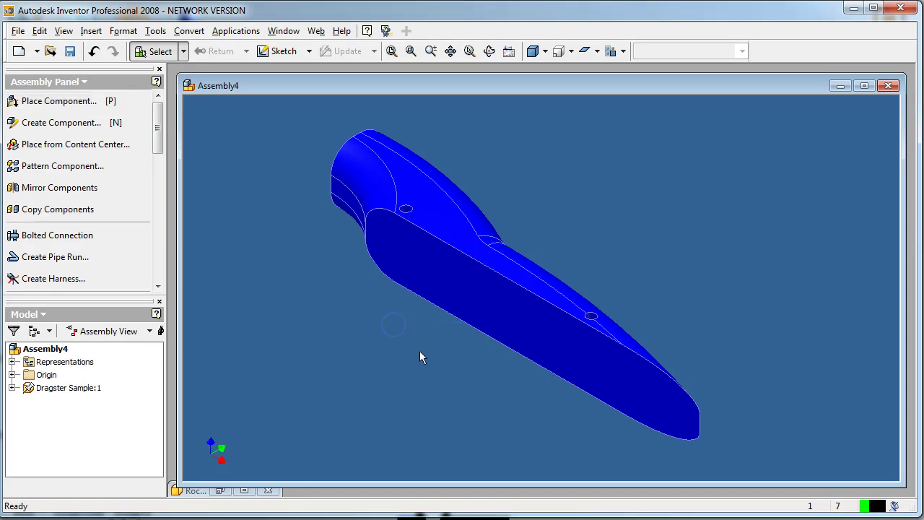
Orbit the dragster body to view it from above and save the assembly as Assembly4Sample 1 in the Dragster Files folder.
click(489, 52)
drag(474, 166, 435, 315)
drag(456, 237, 385, 253)
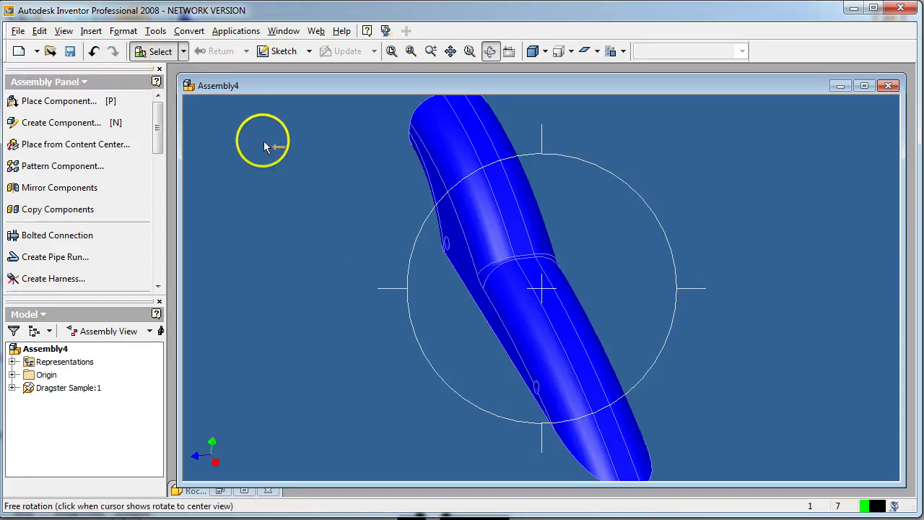
click(18, 30)
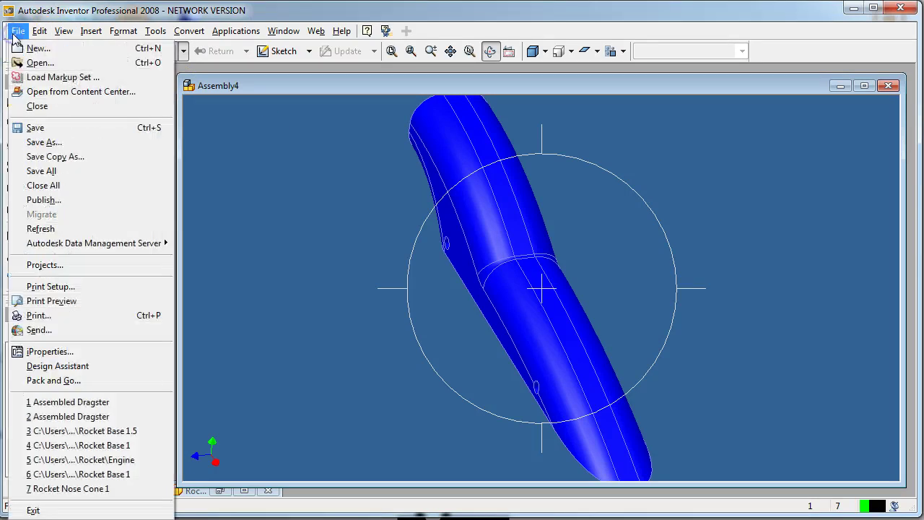
click(40, 141)
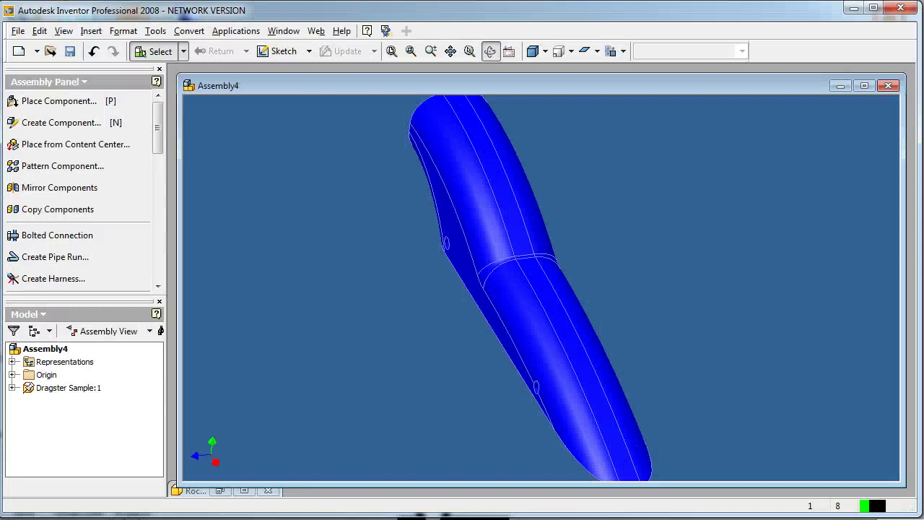
click(527, 285)
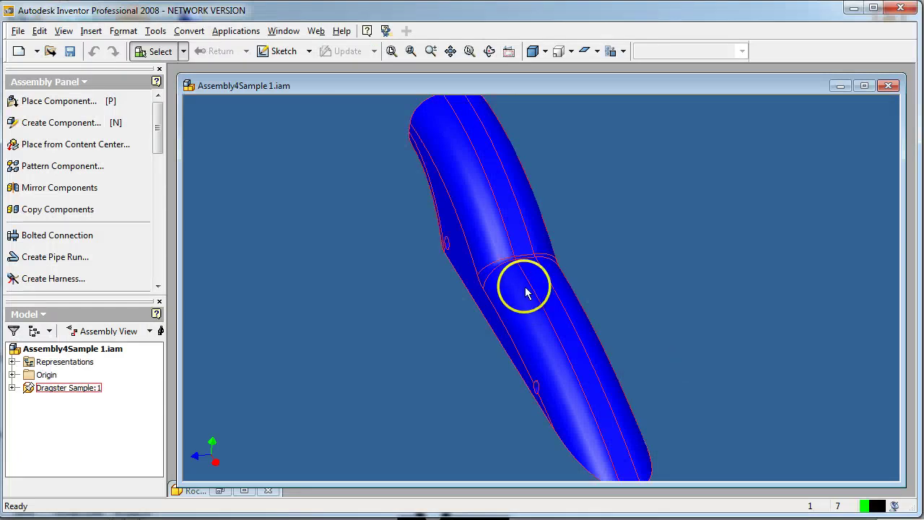
click(232, 134)
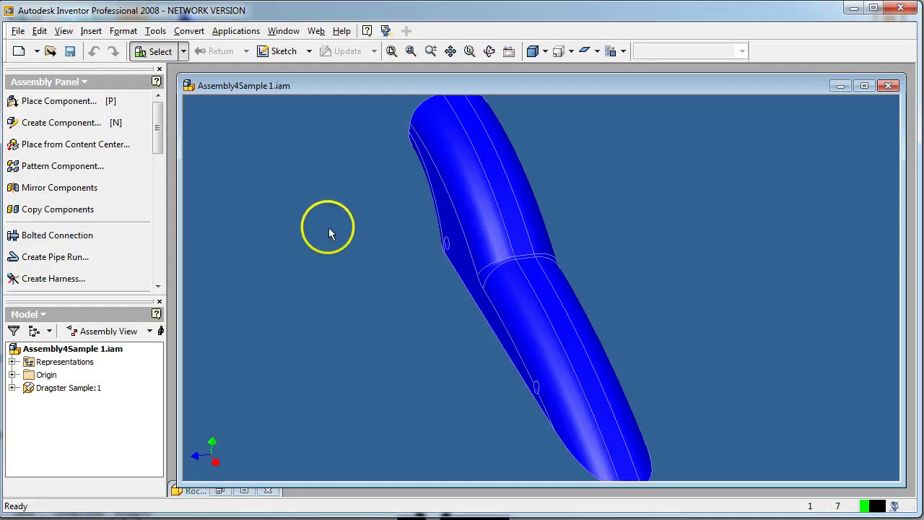
Start placing a component and browse to Work Files > 13-14 > Tech ED at Irving > Tech 8 > Curriculum > CO2_Cars > Dragster Files.
click(55, 102)
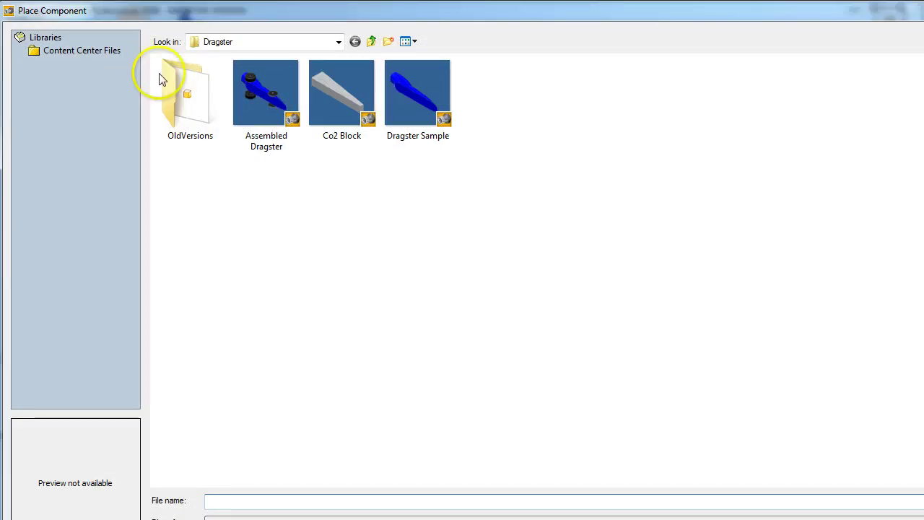
click(231, 41)
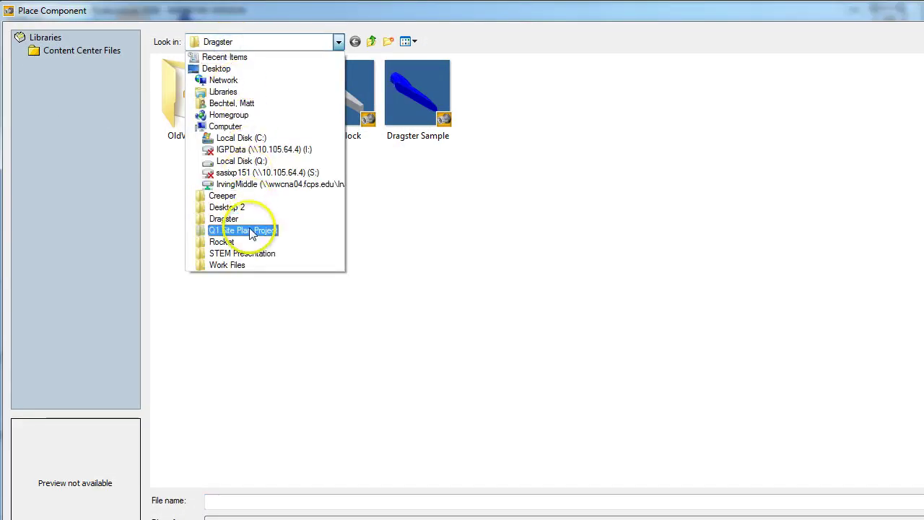
click(231, 264)
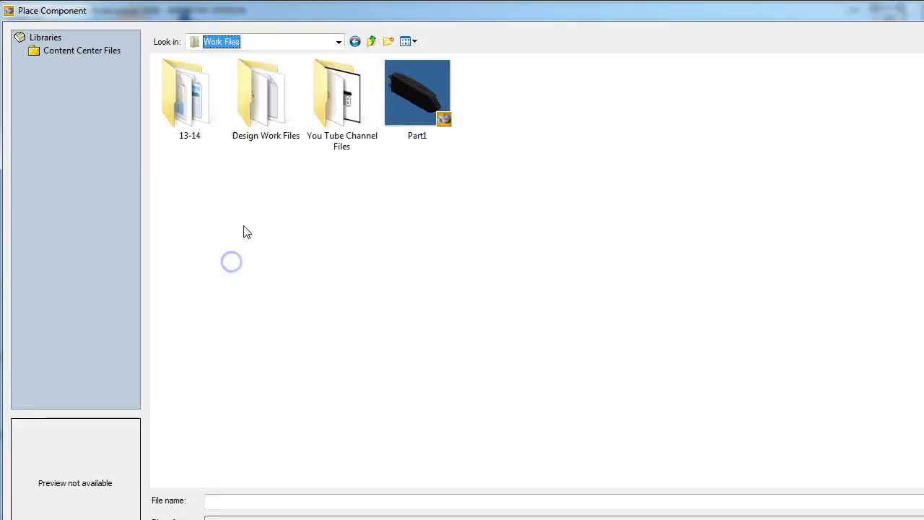
double_click(192, 96)
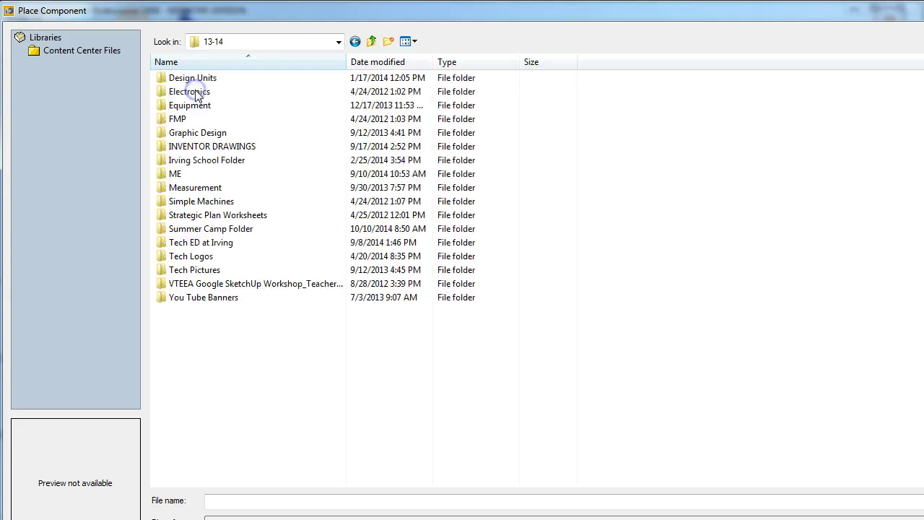
double_click(199, 242)
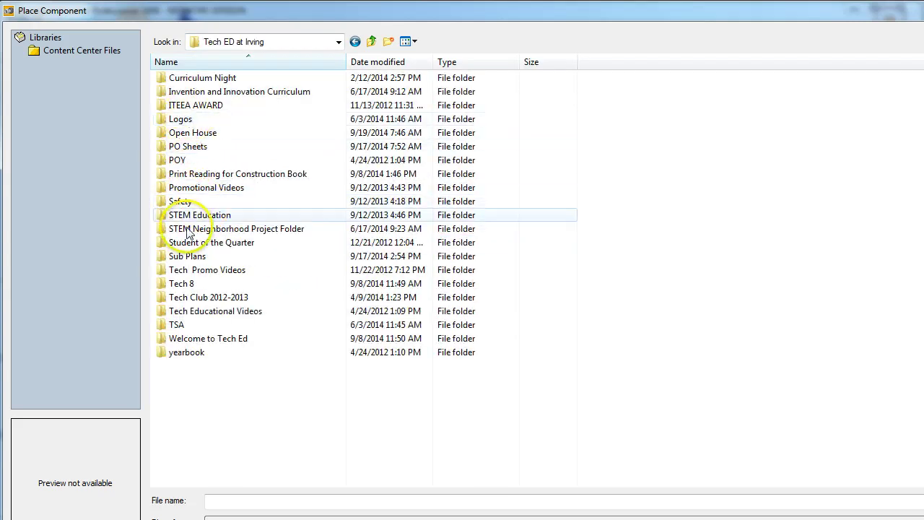
double_click(181, 283)
double_click(175, 82)
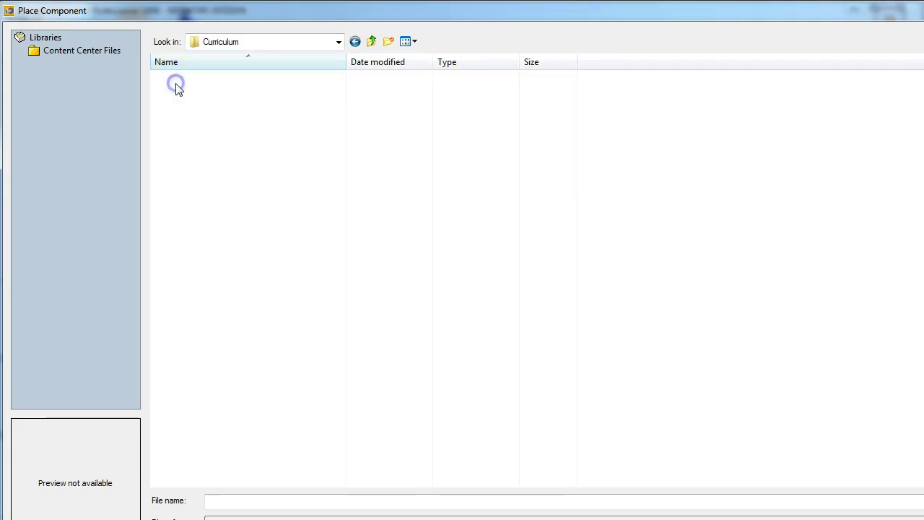
double_click(178, 92)
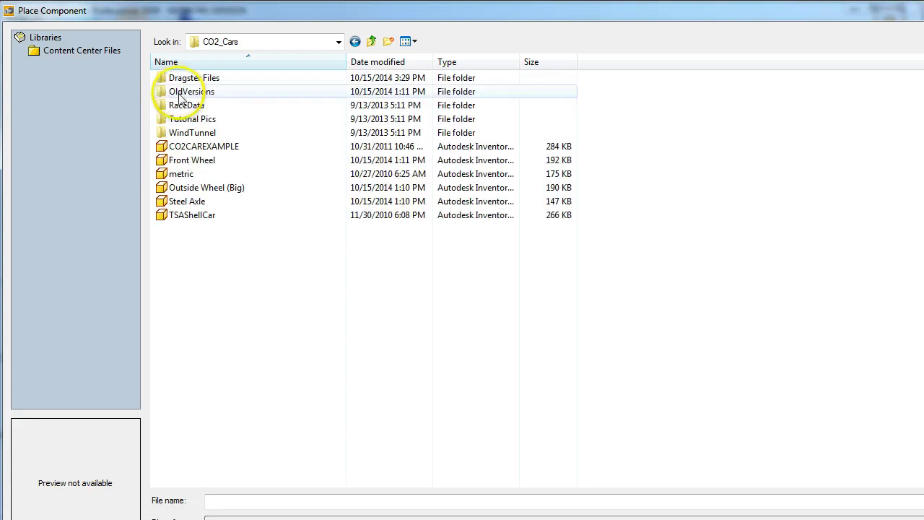
double_click(181, 78)
Place four instances of the co2 Bushing part around the dragster body, two on each side.
click(184, 122)
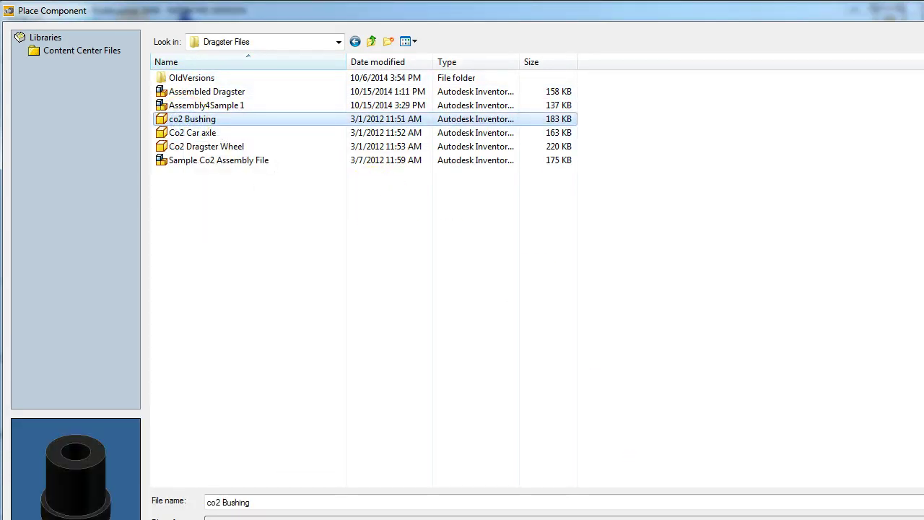
key(Return)
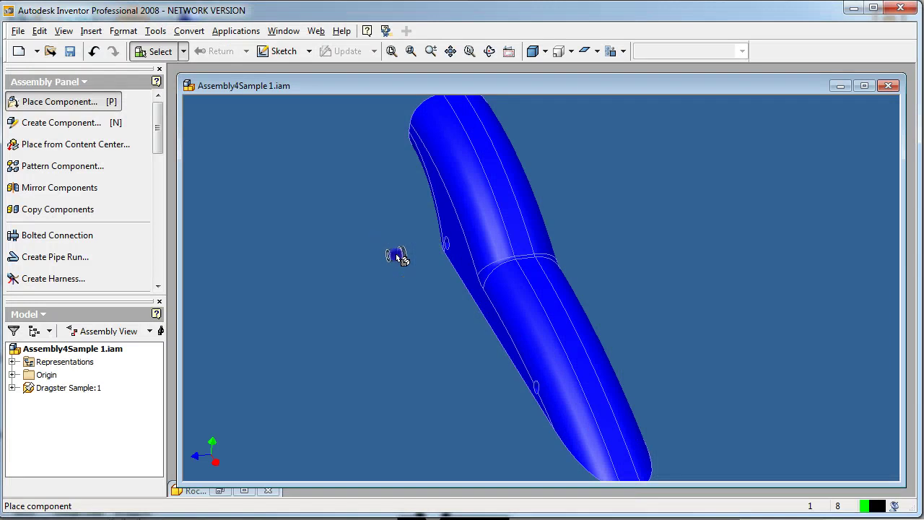
click(401, 259)
click(658, 216)
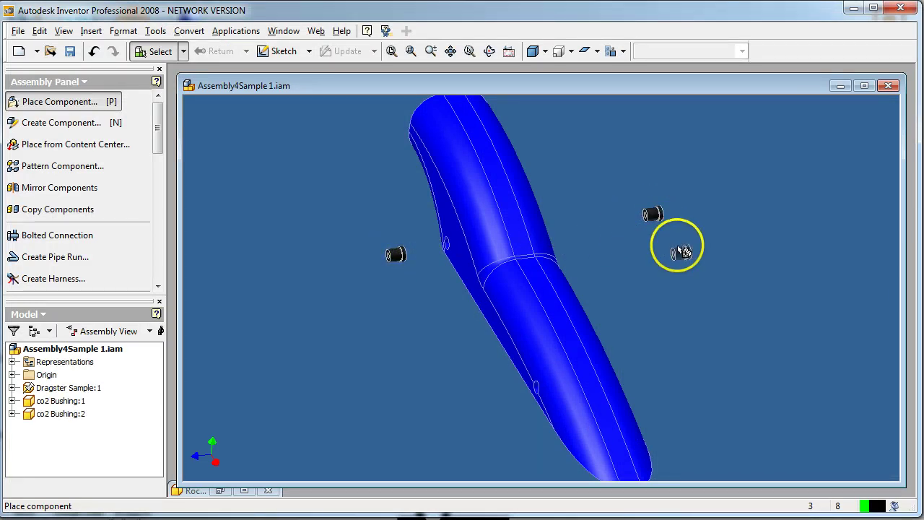
click(709, 344)
click(419, 414)
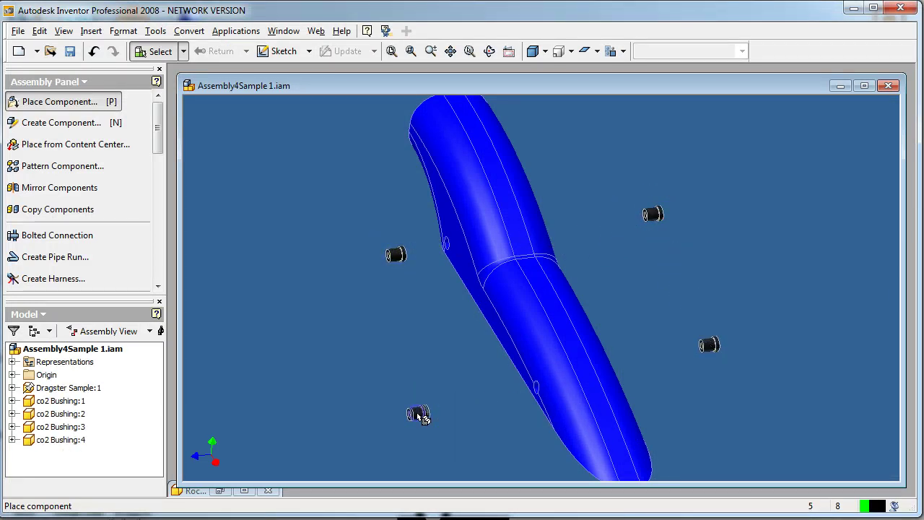
right_click(433, 361)
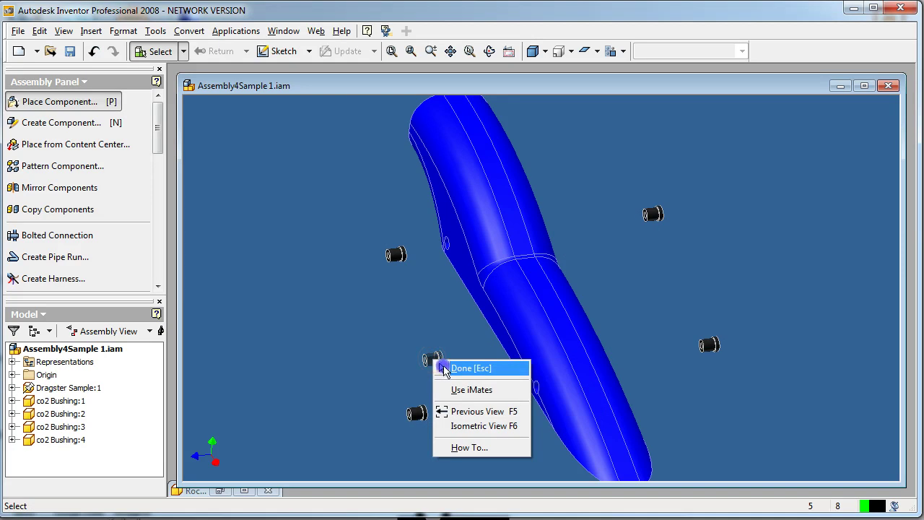
click(471, 368)
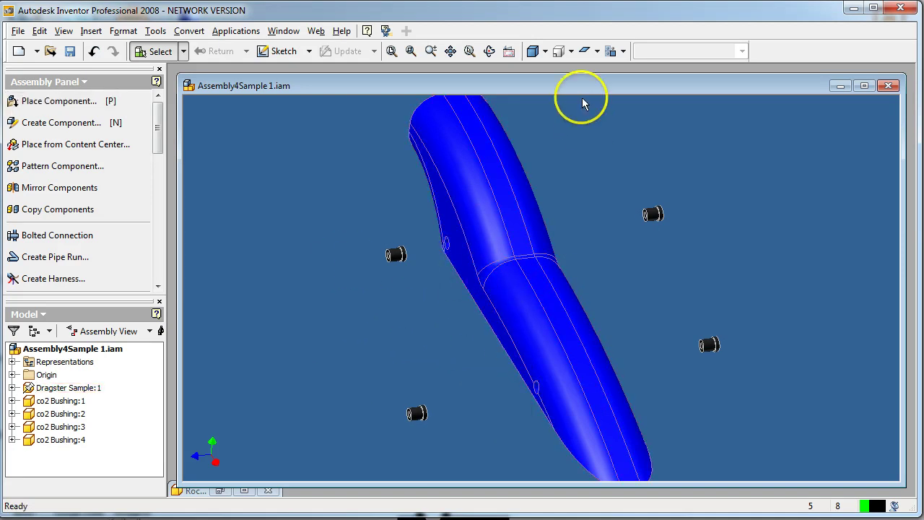
Begin an Insert constraint and select the edge of the dragster body's axle hole nearest co2 Bushing:1 as the first selection.
scroll(402, 263, up, 2)
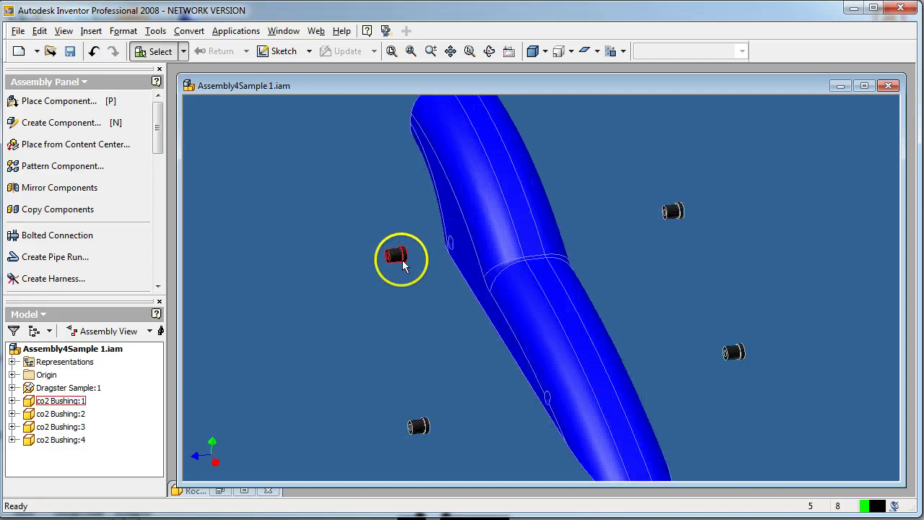
scroll(411, 252, up, 4)
drag(399, 253, 384, 268)
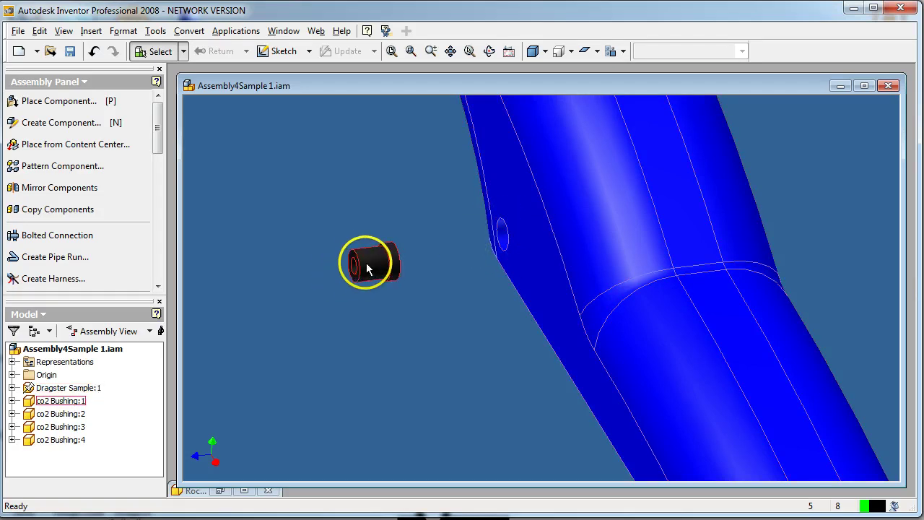
drag(401, 265, 374, 273)
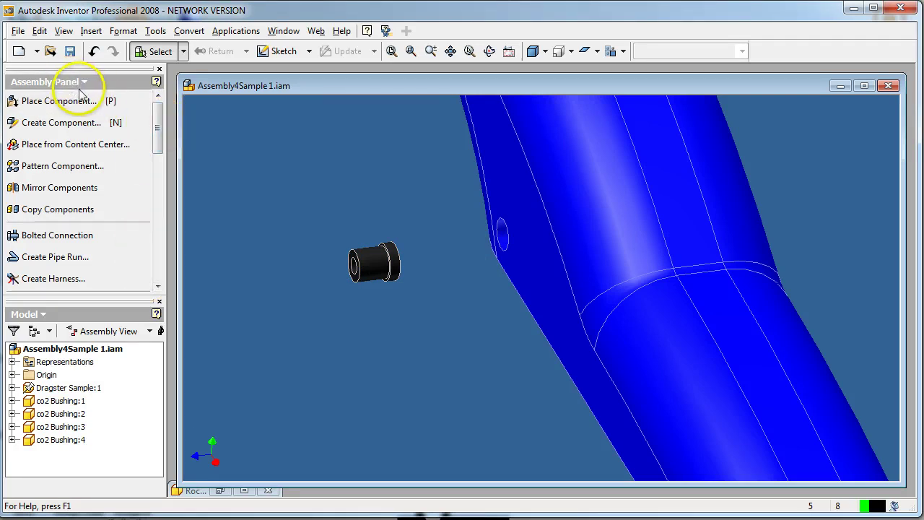
drag(156, 112, 158, 149)
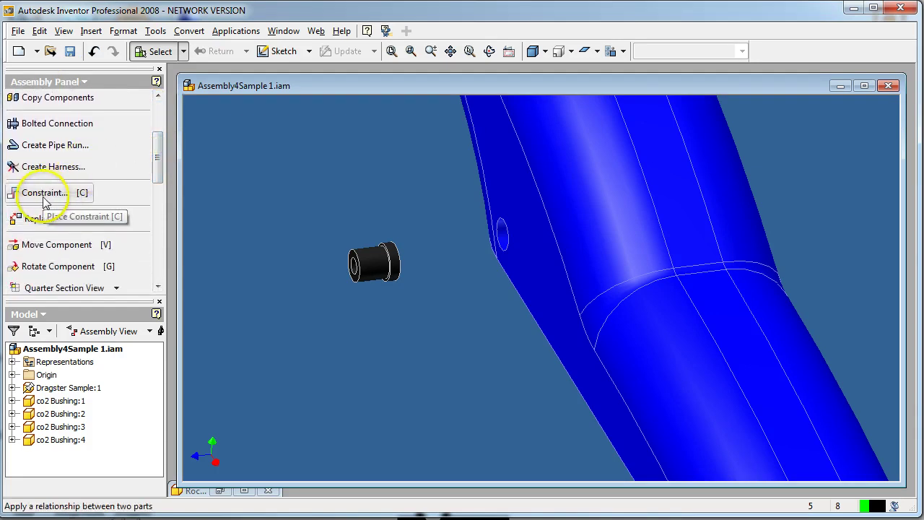
click(45, 194)
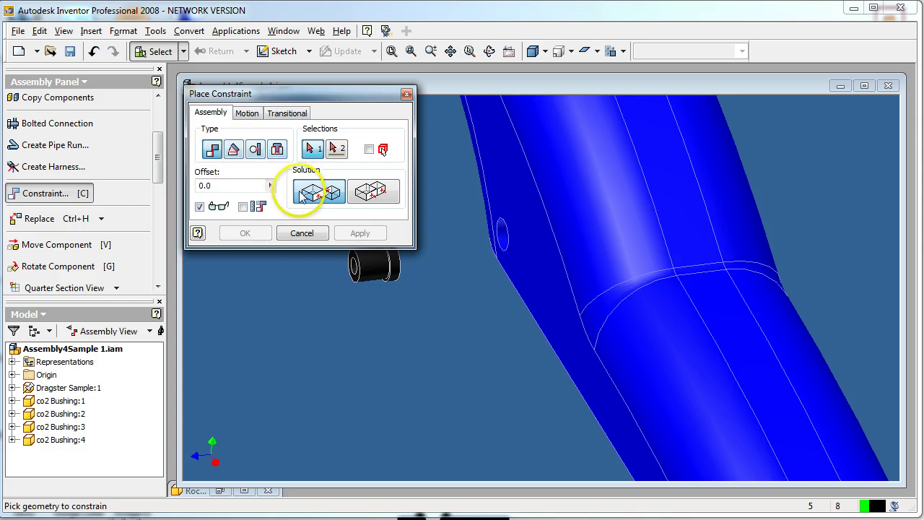
click(278, 149)
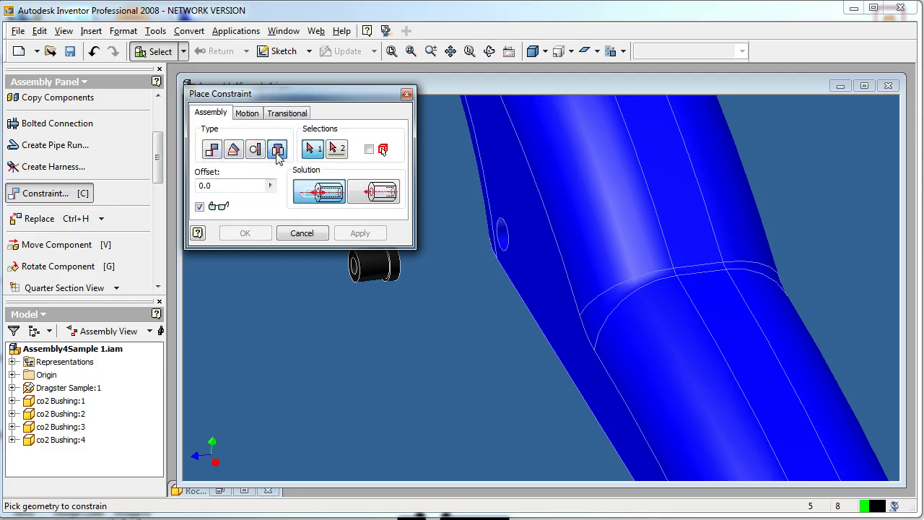
scroll(395, 301, down, 1)
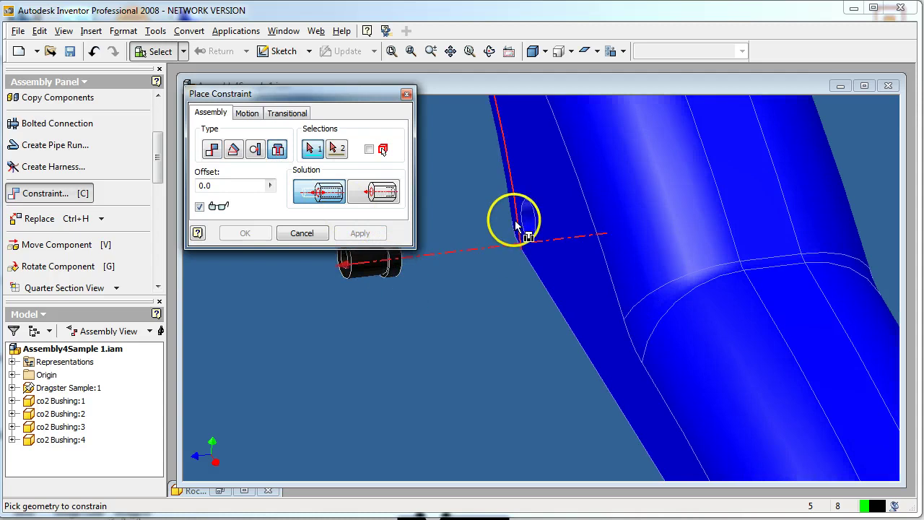
scroll(522, 226, up, 3)
scroll(533, 217, down, 3)
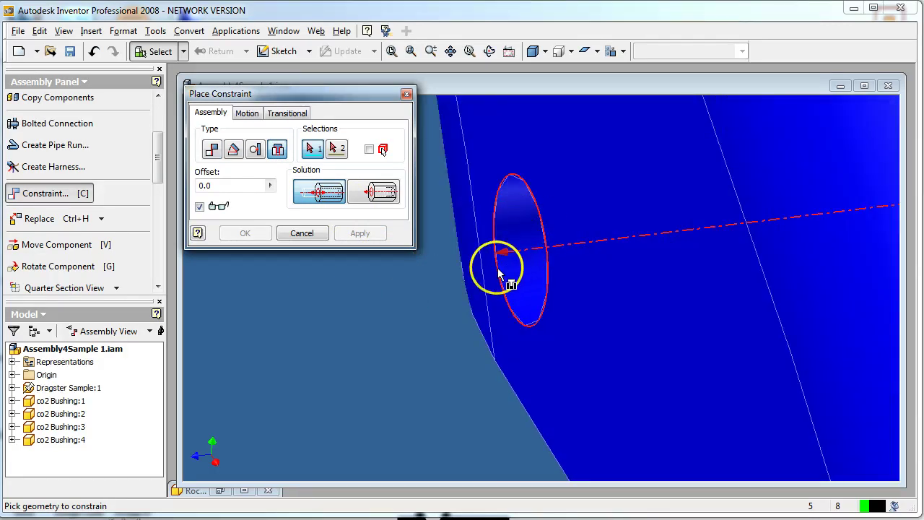
click(535, 252)
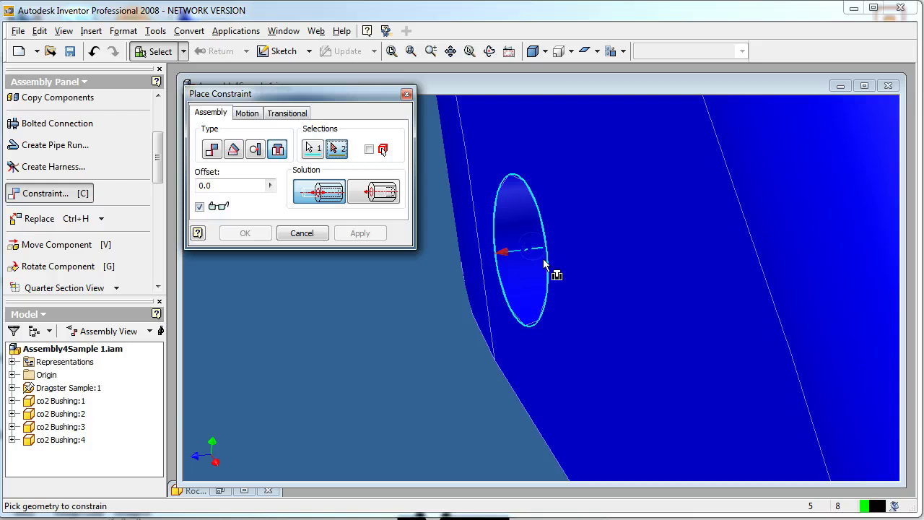
Select the inner flange edge of co2 Bushing:1 as the second selection and apply the Insert constraint with opposed solution and 0 offset.
scroll(553, 270, up, 2)
scroll(311, 320, up, 1)
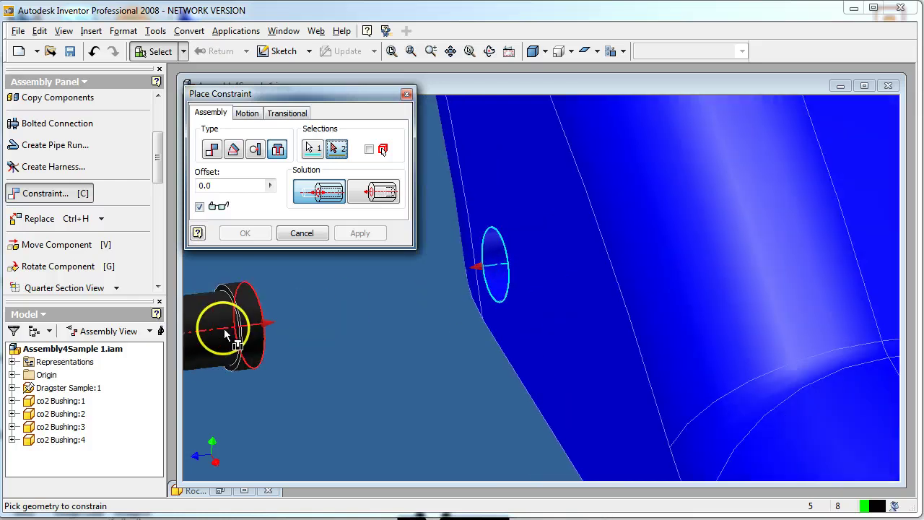
scroll(226, 325, down, 2)
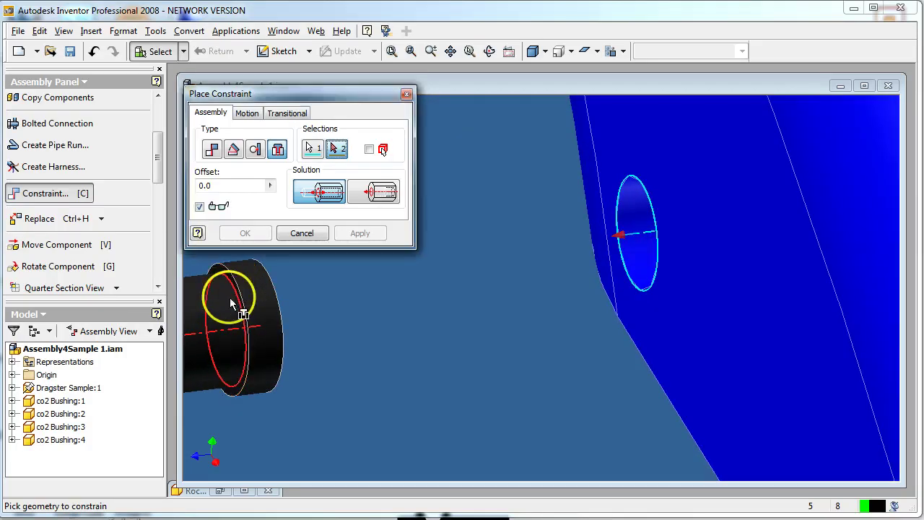
mouse_move(231, 312)
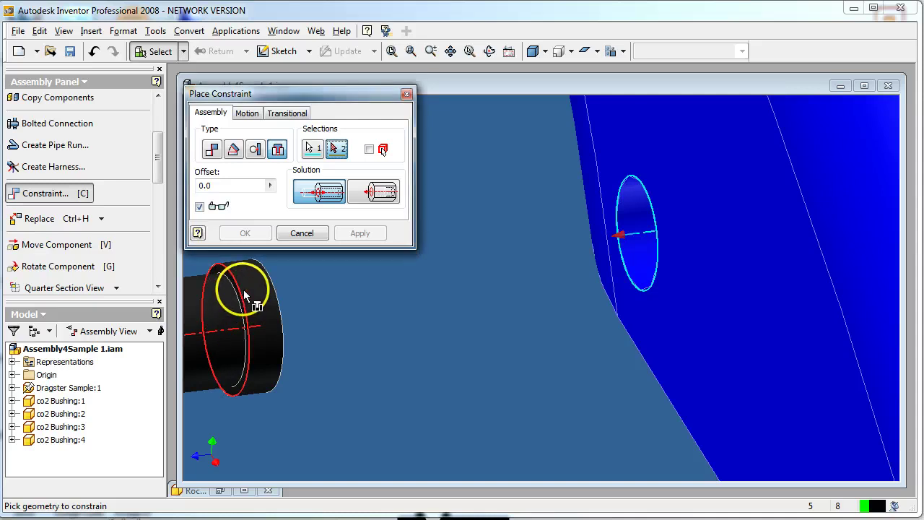
click(233, 297)
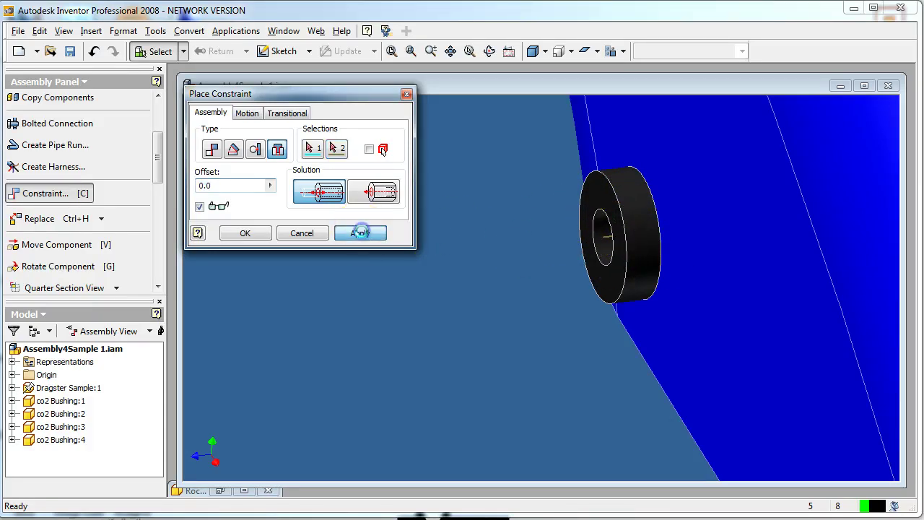
click(360, 233)
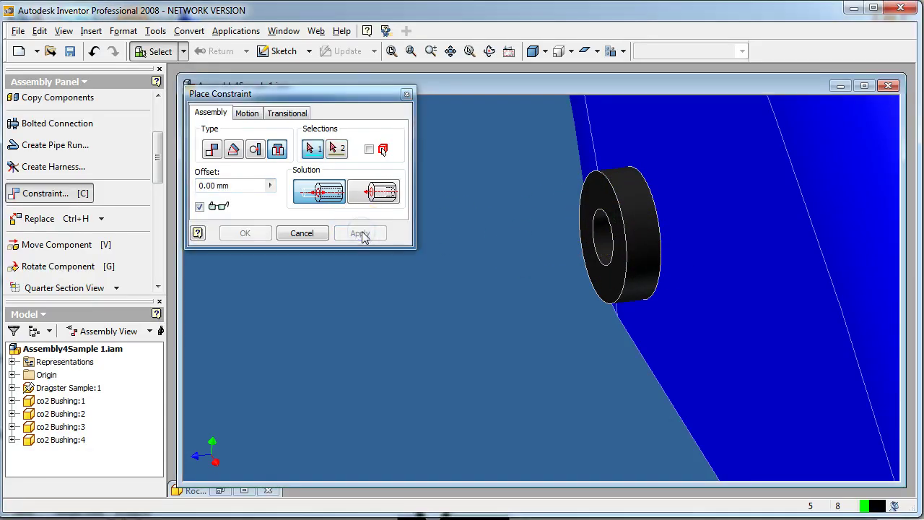
click(407, 94)
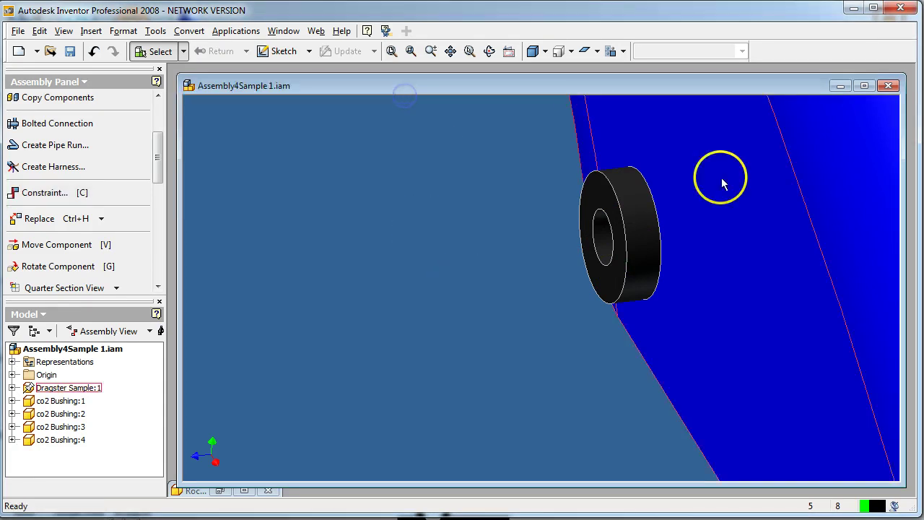
Test whether the inserted co2 Bushing:1 can still be moved in its axle hole.
click(624, 227)
drag(640, 255, 631, 209)
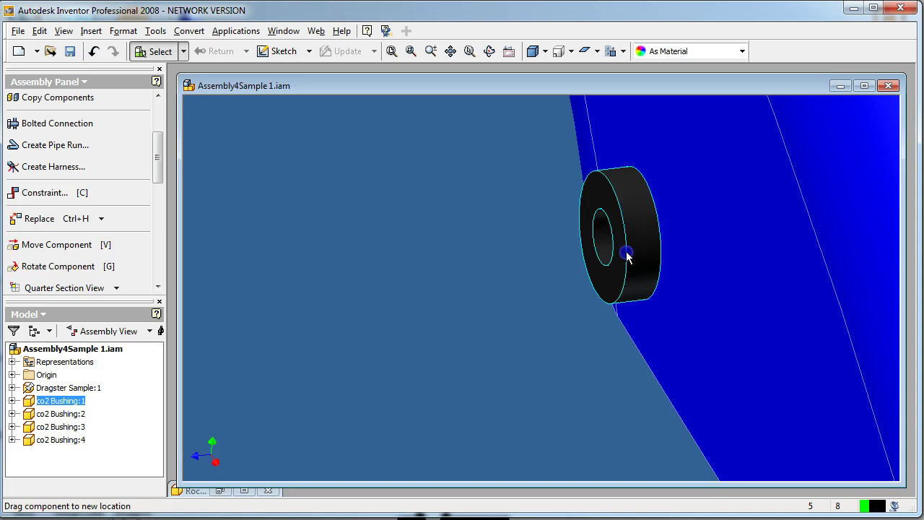
scroll(520, 289, up, 5)
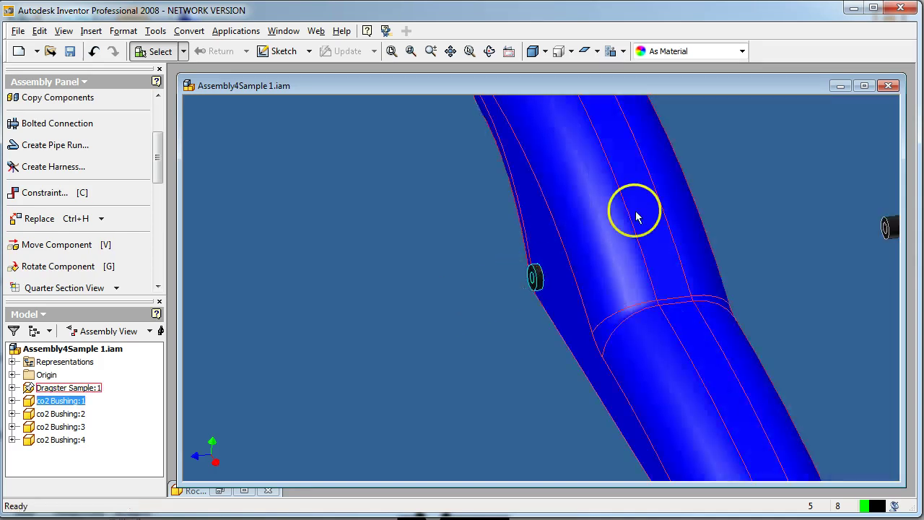
scroll(487, 264, down, 8)
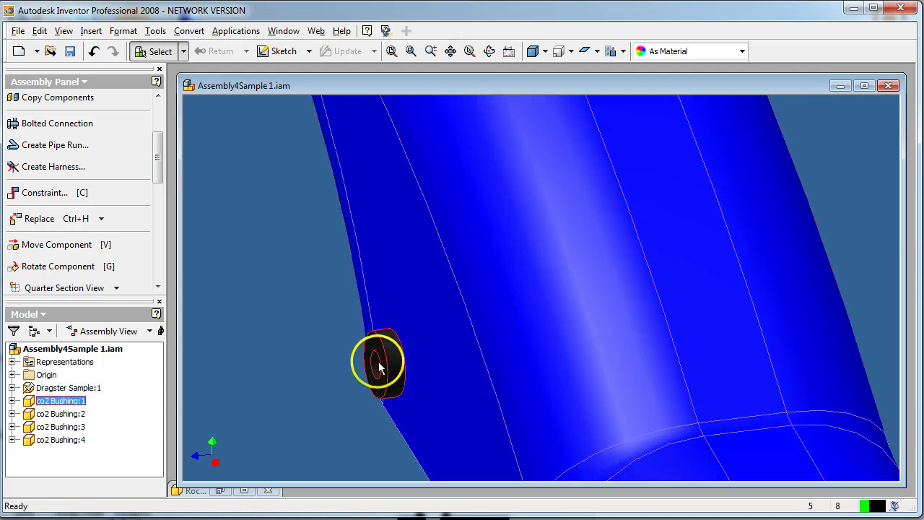
Show hidden edges to inspect the bushing inside the axle hole, and return to the plain shaded display.
click(545, 51)
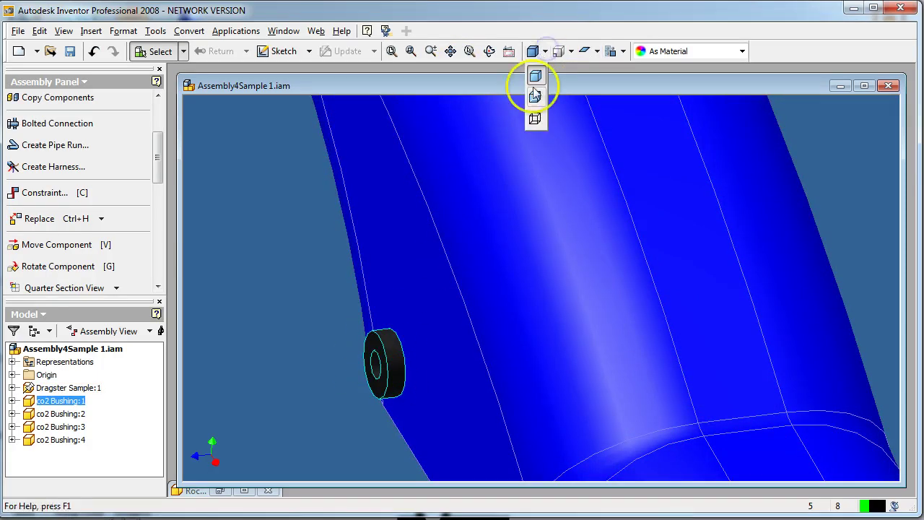
click(535, 95)
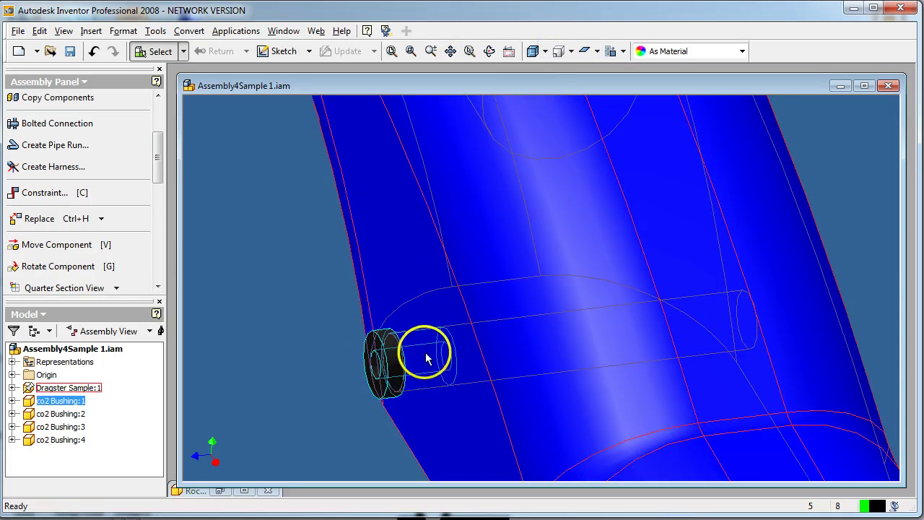
scroll(426, 355, down, 1)
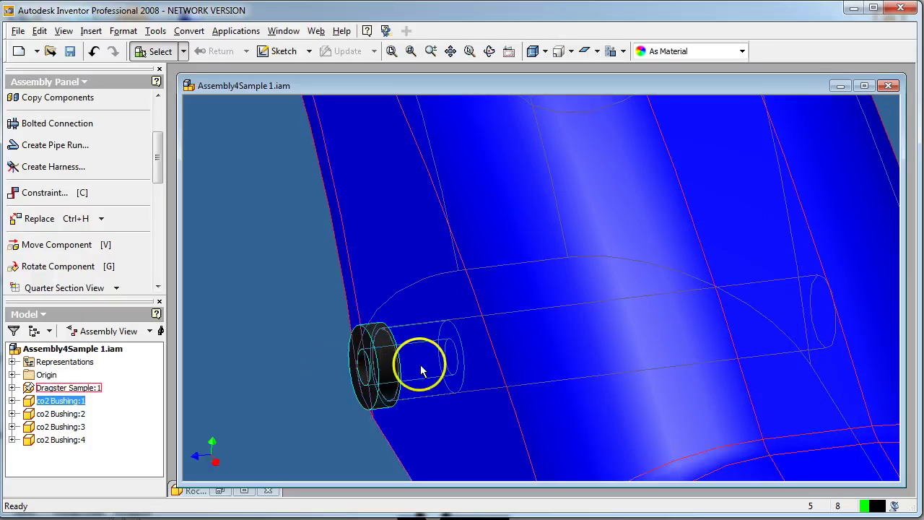
click(545, 55)
click(534, 75)
scroll(420, 290, up, 3)
scroll(428, 279, up, 1)
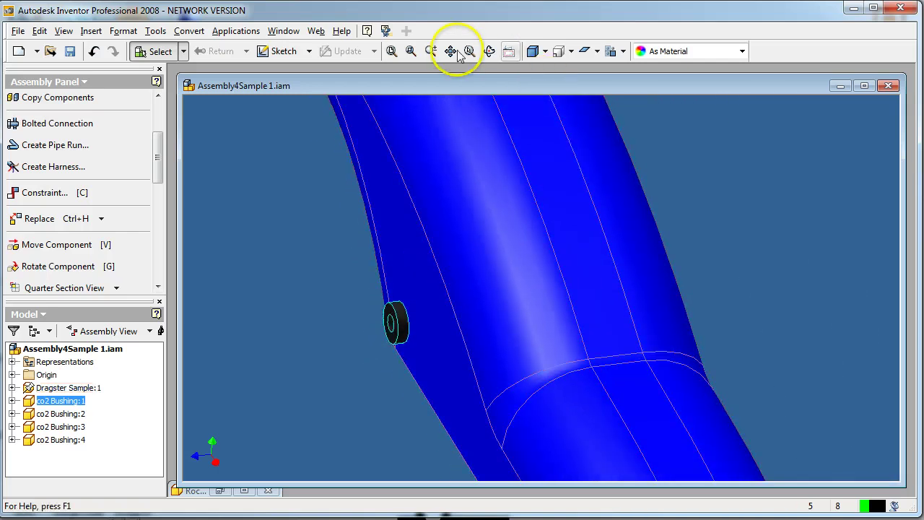
Begin an Insert constraint and select the edge of the body's empty front axle hole, on co2 Bushing:1's side, as the first selection.
scroll(427, 135, down, 2)
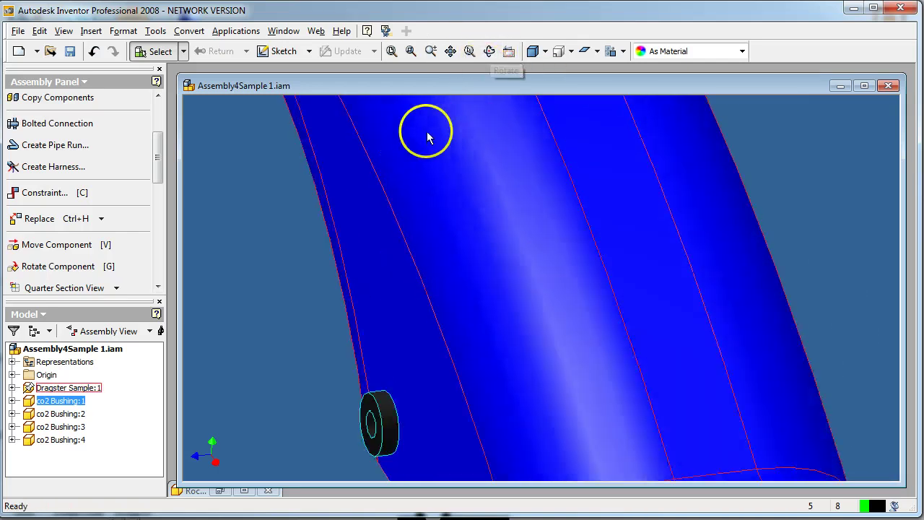
scroll(427, 145, up, 7)
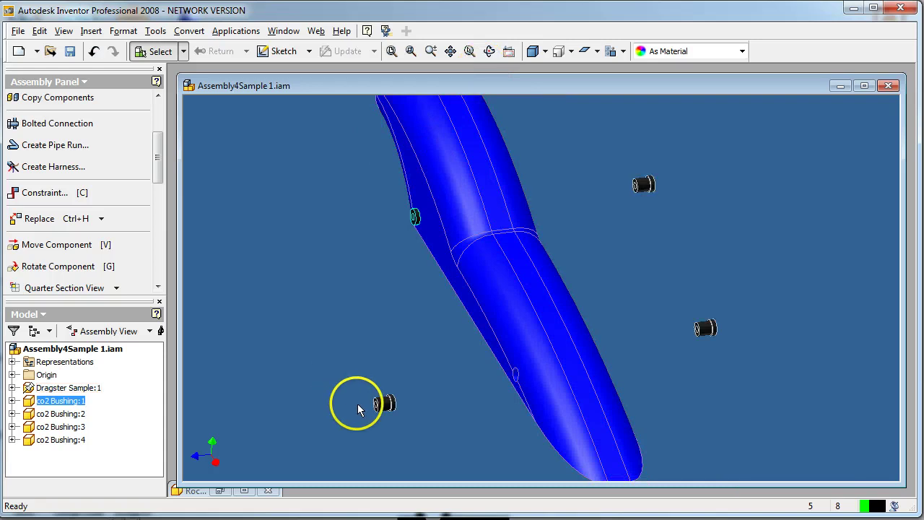
scroll(369, 413, down, 3)
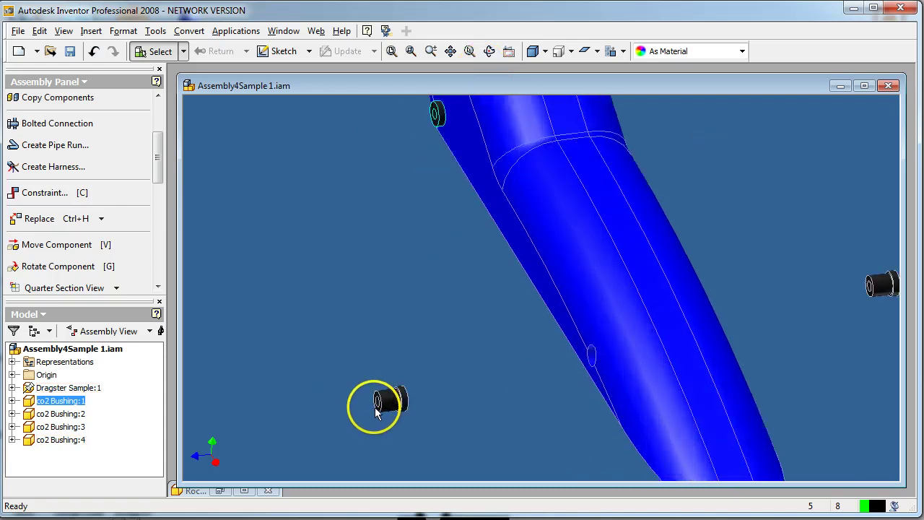
click(72, 193)
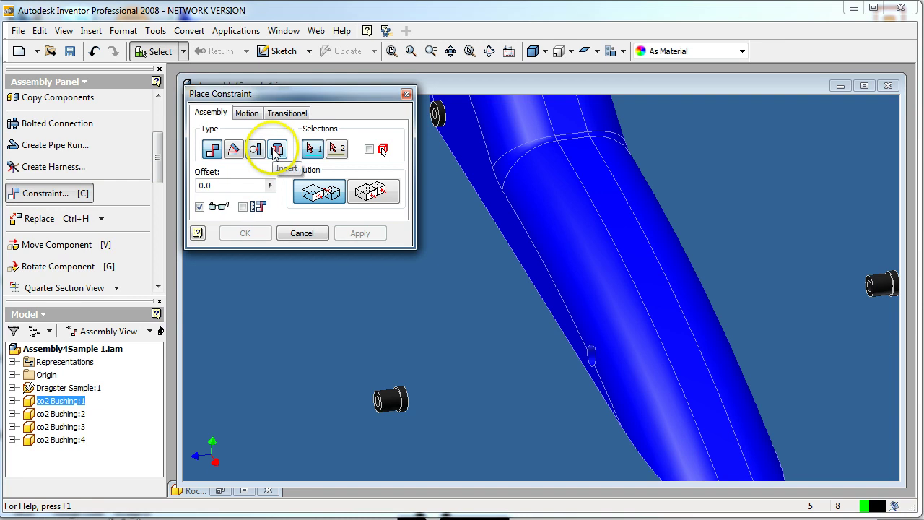
click(278, 150)
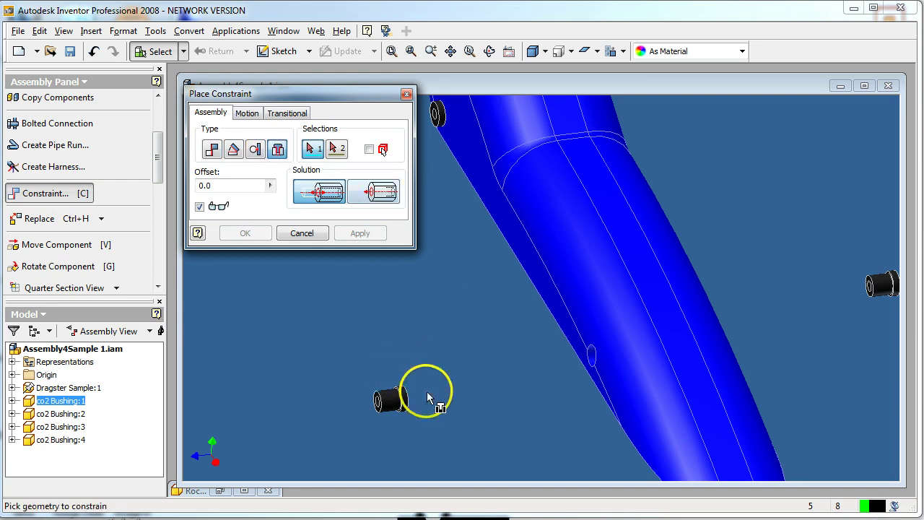
scroll(593, 346, up, 4)
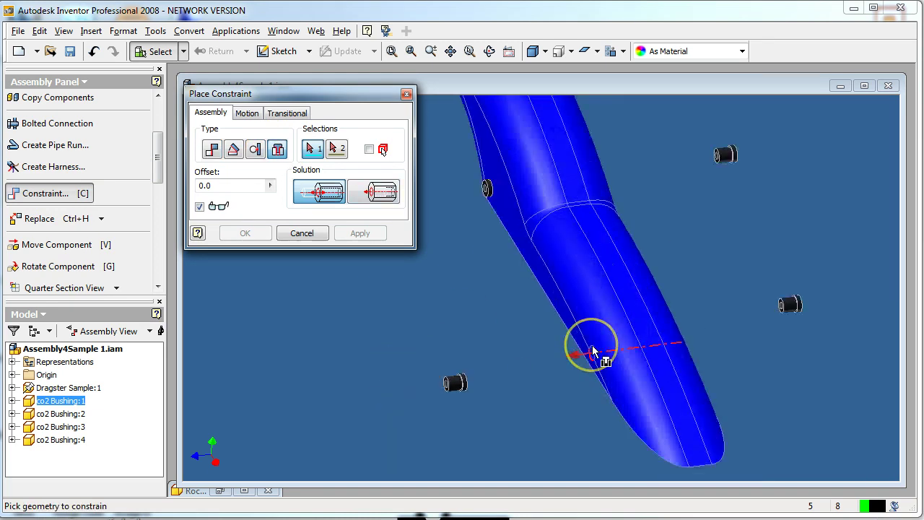
click(590, 339)
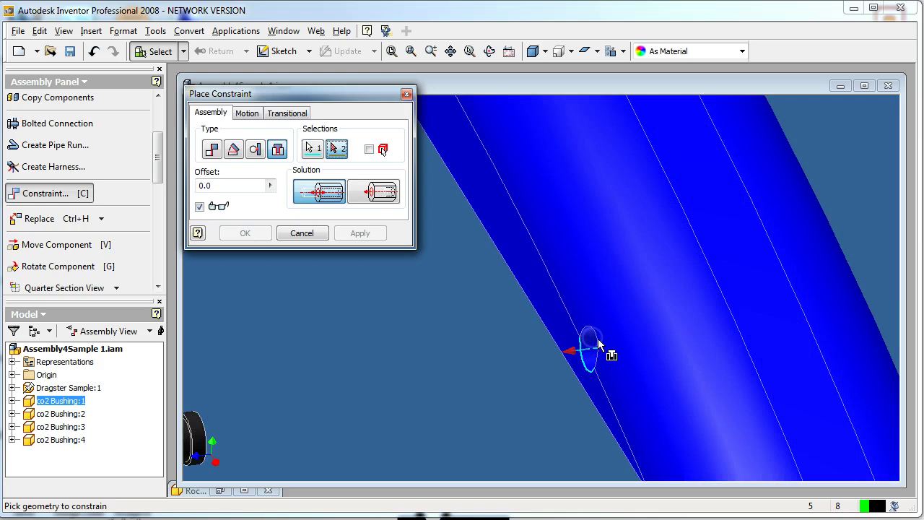
Select the inner flange edge of the loose bushing beside the front axle hole, apply the Insert constraint with opposed solution and 0 offset, and finish constraining.
scroll(603, 352, down, 4)
scroll(464, 399, up, 5)
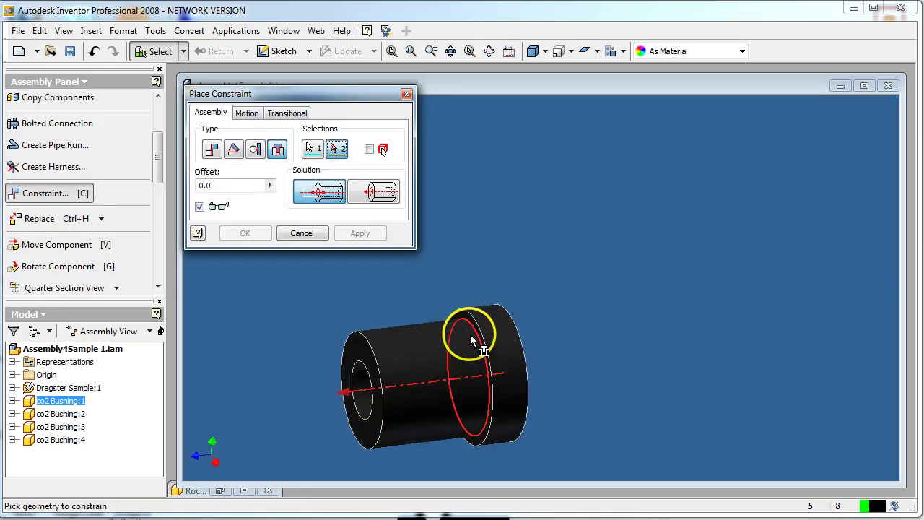
click(466, 331)
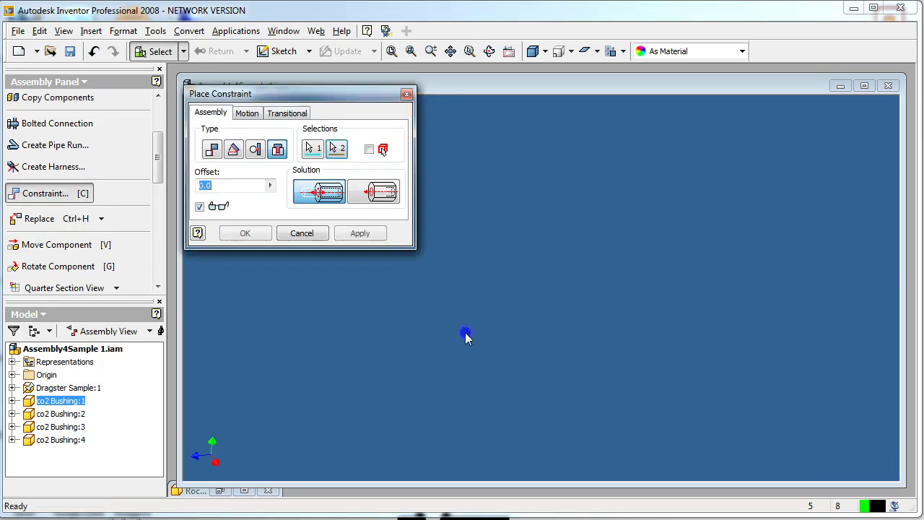
click(361, 233)
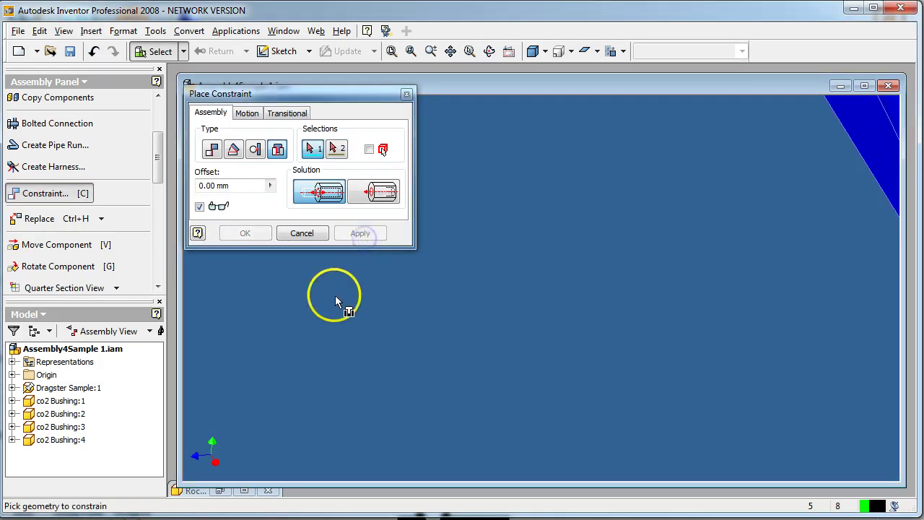
scroll(357, 309, down, 3)
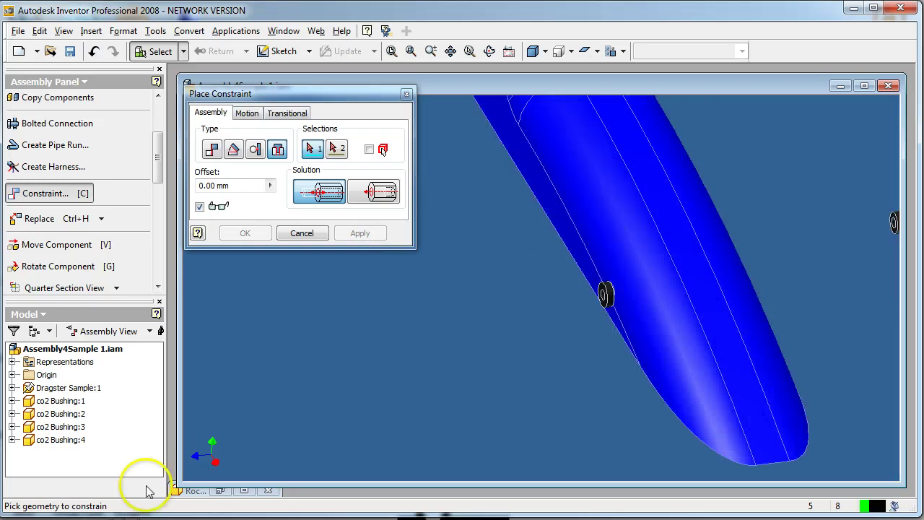
scroll(542, 385, down, 3)
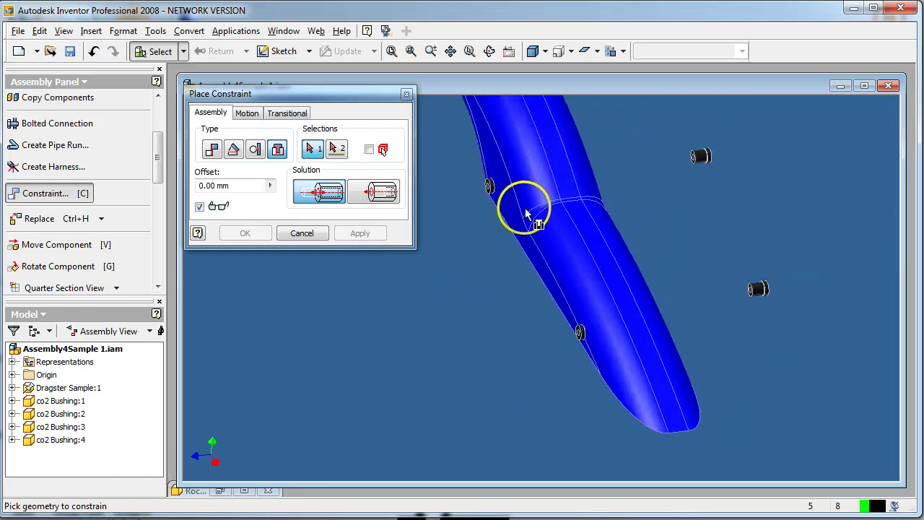
scroll(527, 214, up, 3)
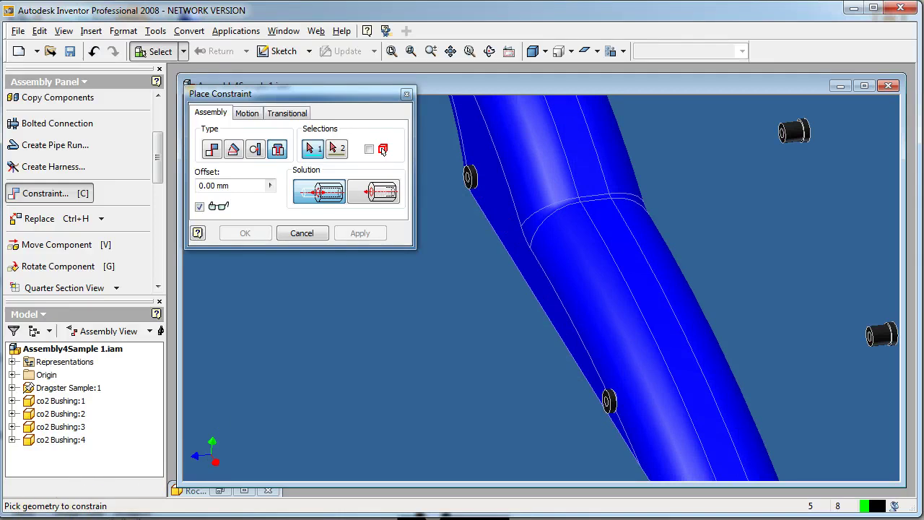
click(395, 209)
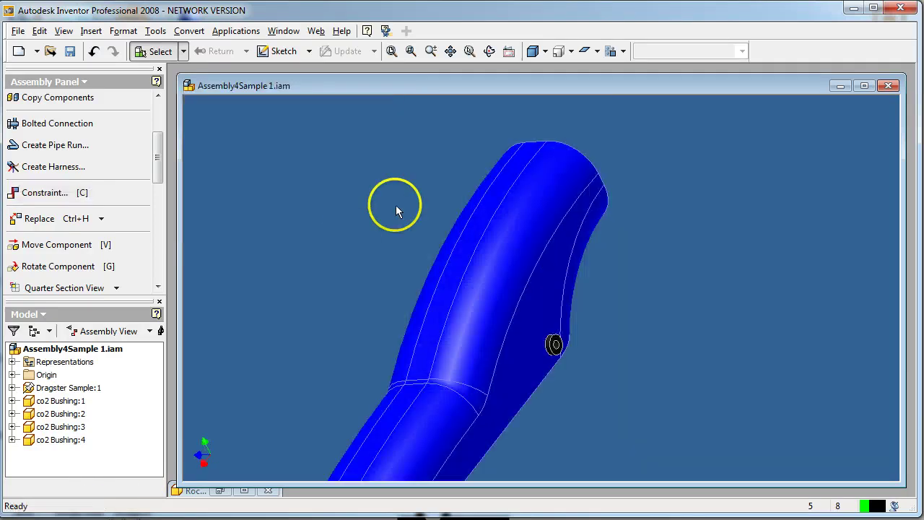
Orient the model with Common View to look squarely along the body's length with the bushings on both sides in view.
click(489, 51)
drag(496, 272, 568, 302)
key(space)
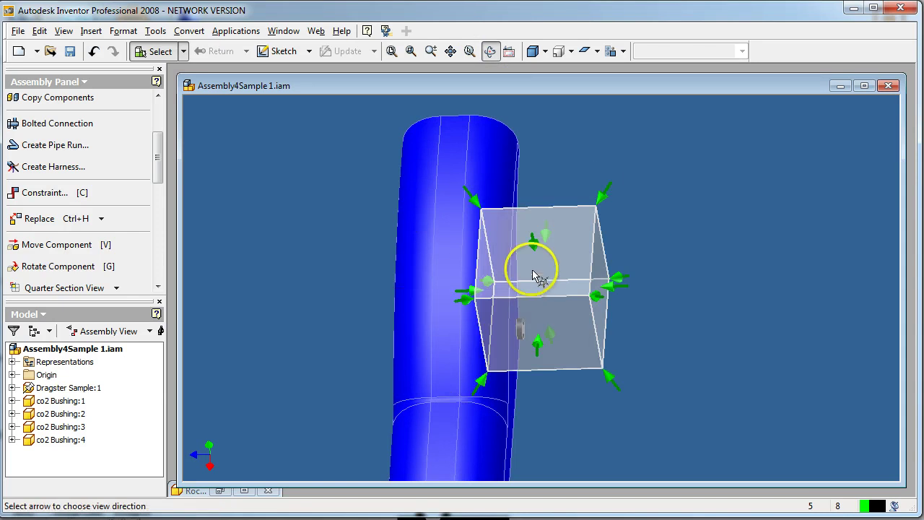
click(545, 232)
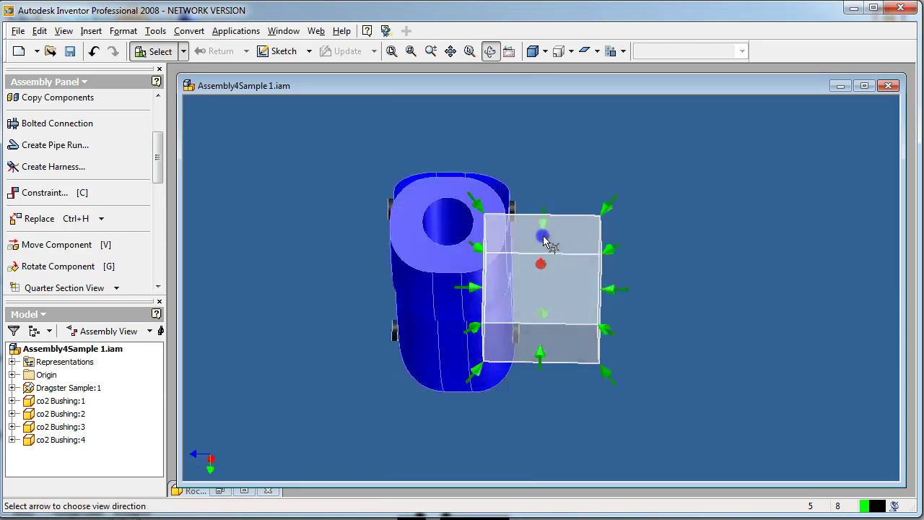
click(546, 361)
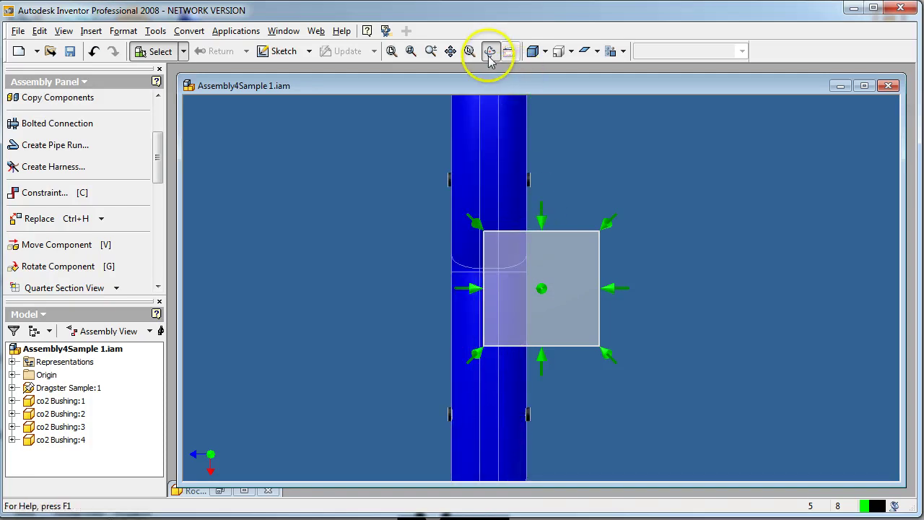
Switch to shaded display with hidden edges and examine how the front and rear bushing pairs sit inside their axle holes.
click(530, 52)
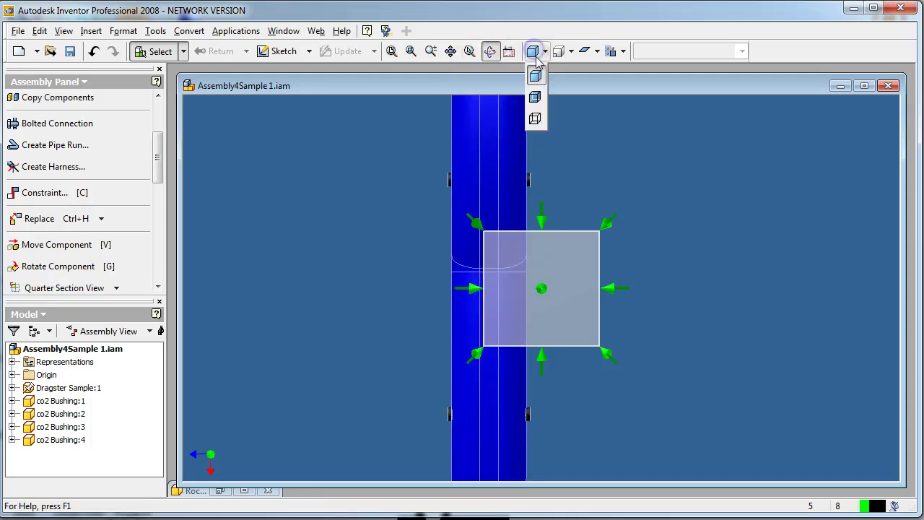
click(532, 96)
scroll(480, 175, up, 2)
scroll(479, 174, down, 5)
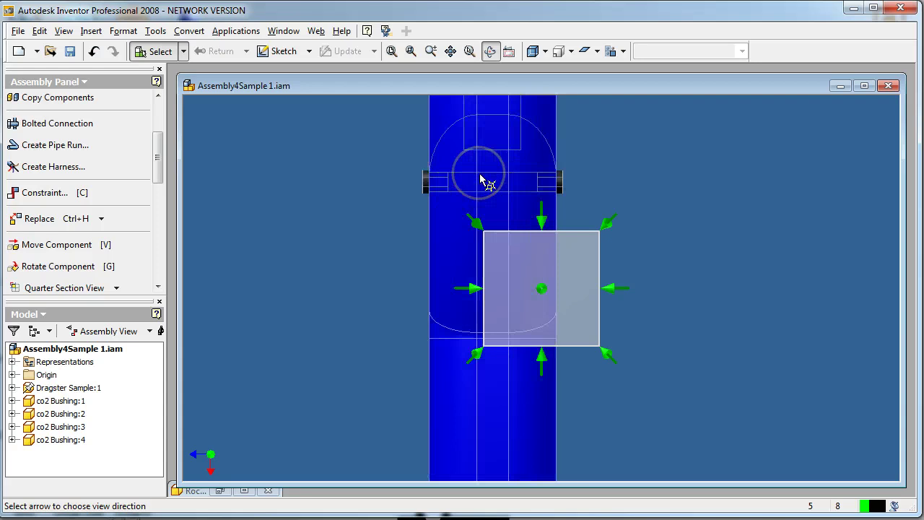
scroll(397, 171, down, 2)
scroll(444, 181, down, 2)
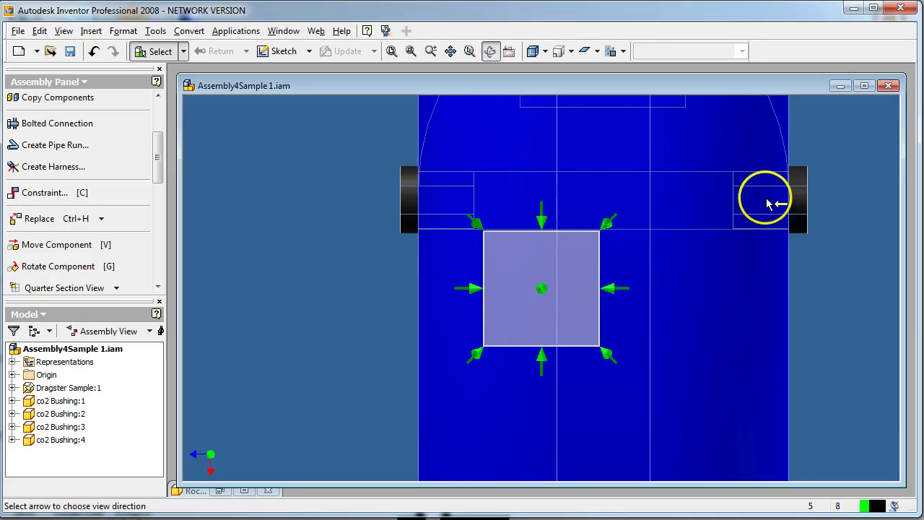
scroll(609, 159, down, 2)
scroll(588, 206, up, 6)
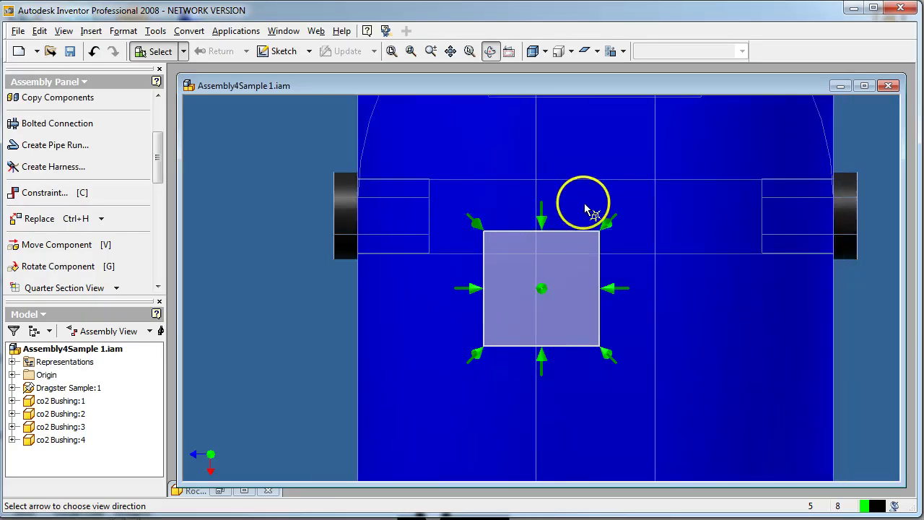
scroll(558, 436, down, 5)
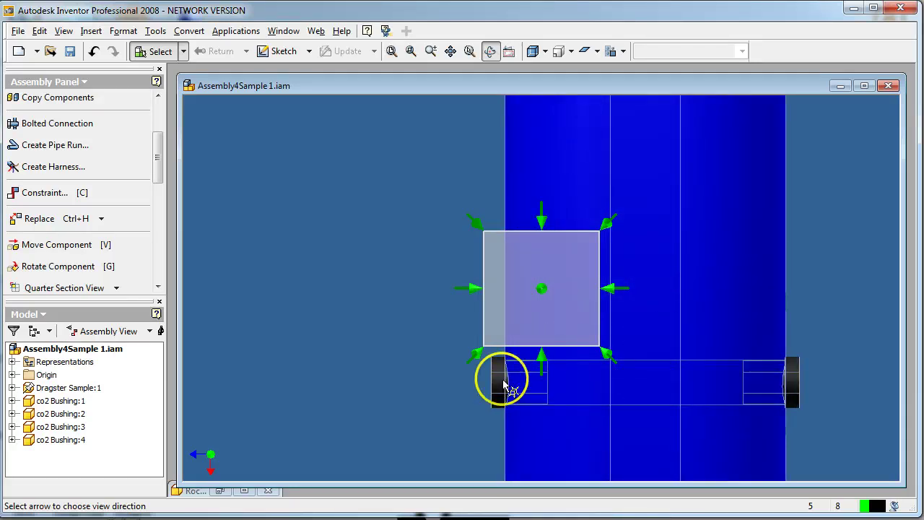
scroll(505, 390, up, 3)
scroll(498, 401, up, 3)
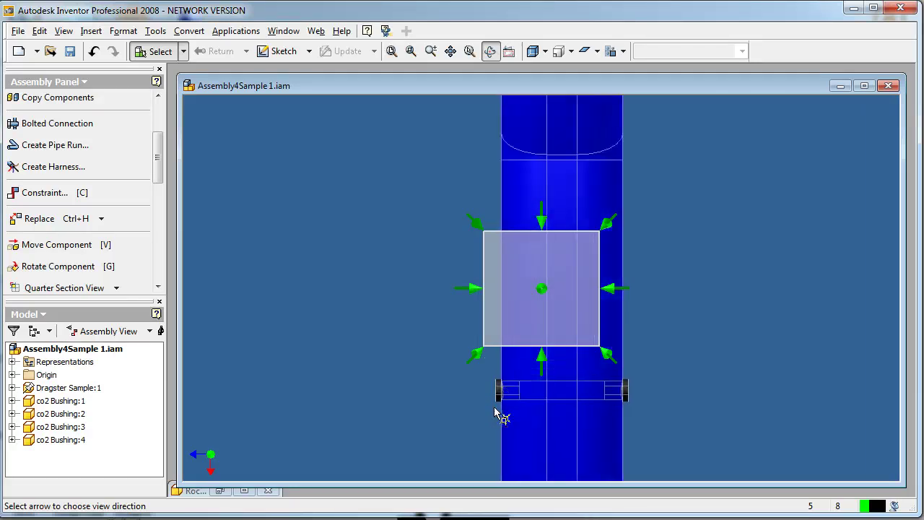
Start placing a component and browse to the CO2_Cars folder for the axle part.
click(18, 32)
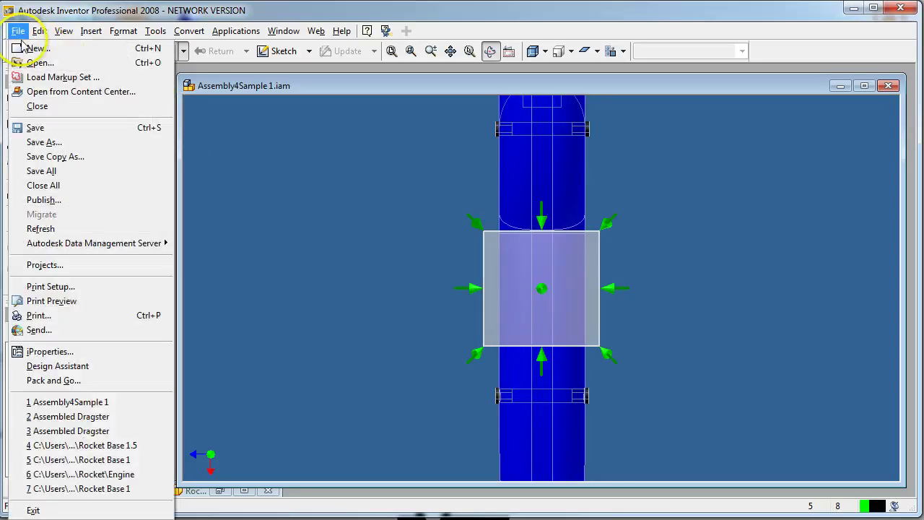
click(18, 31)
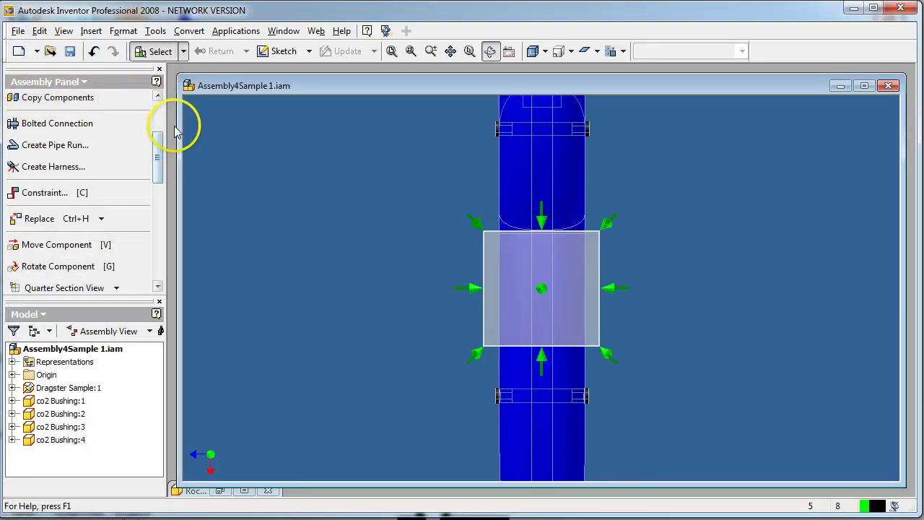
click(159, 113)
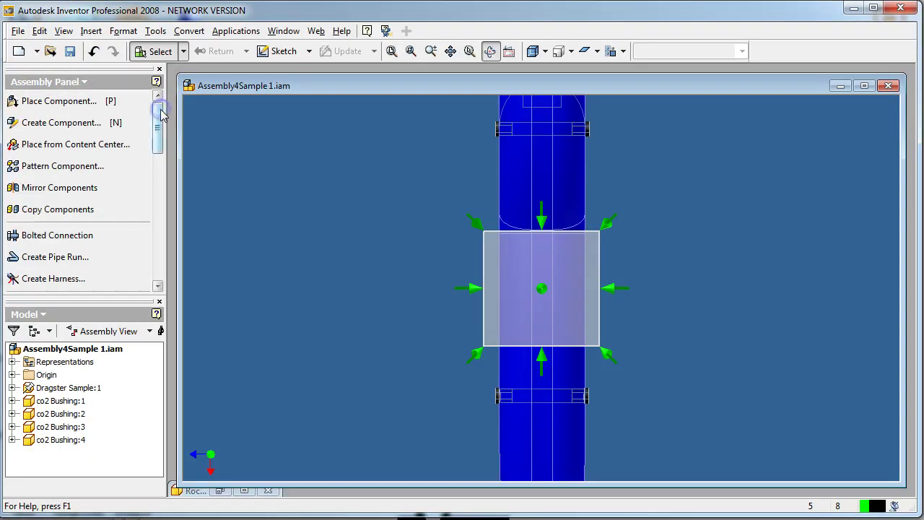
click(54, 102)
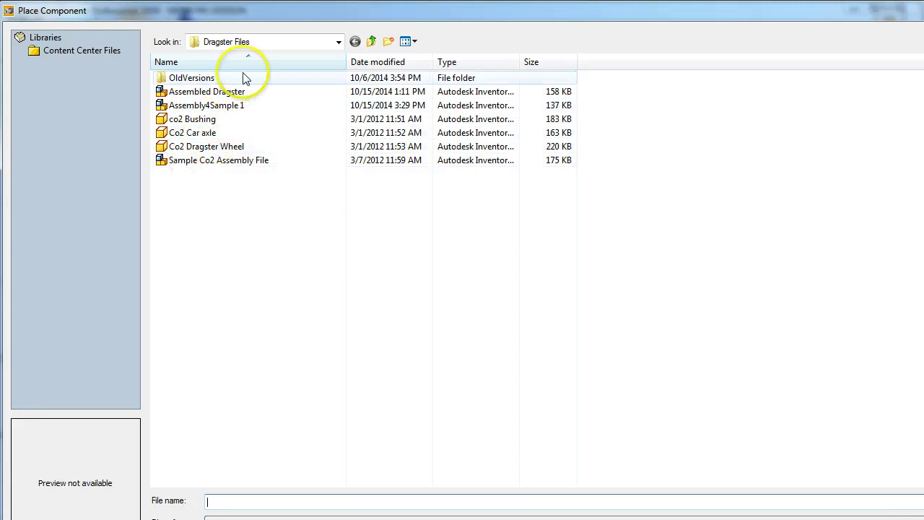
click(241, 41)
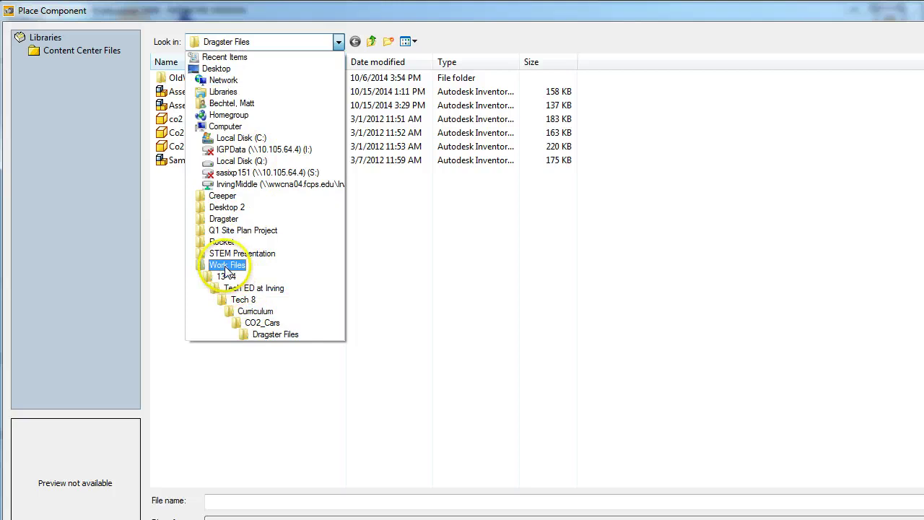
click(225, 219)
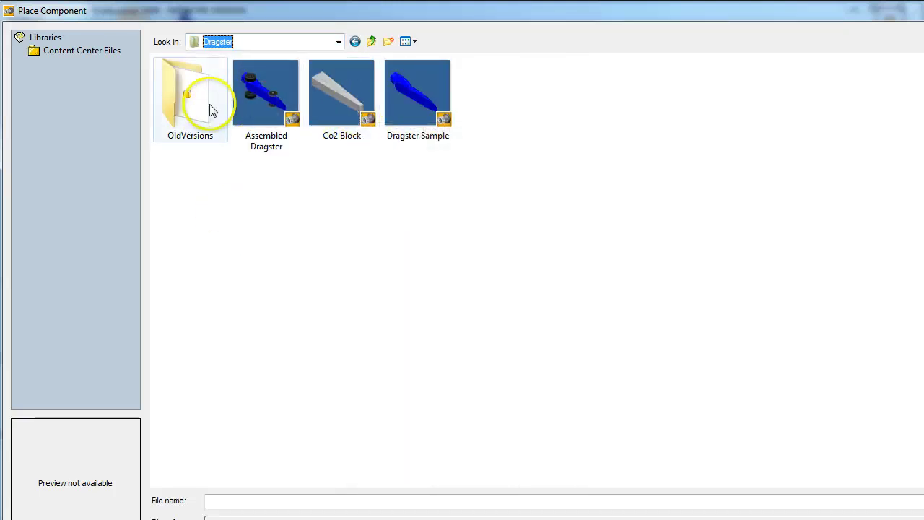
click(274, 43)
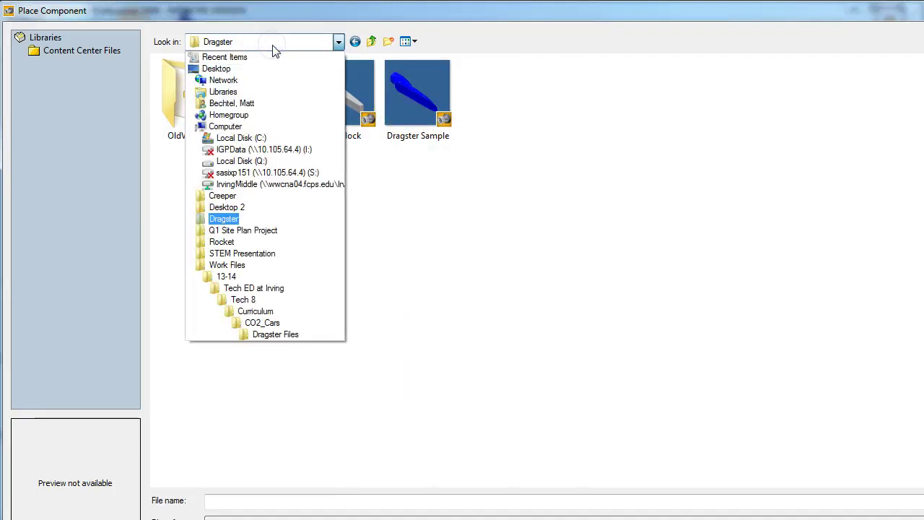
click(260, 322)
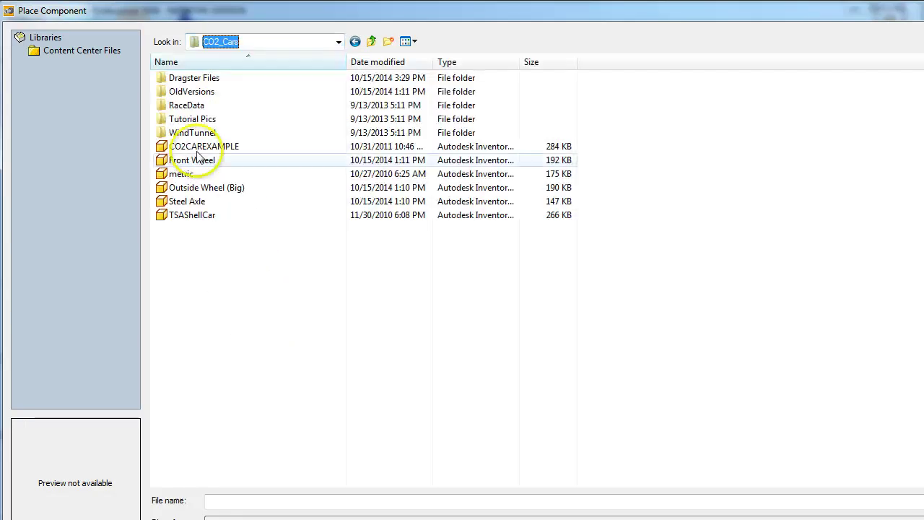
Choose the Steel Axle part, accept its location outside the active project, and place one instance beside each of the two axle holes.
click(184, 202)
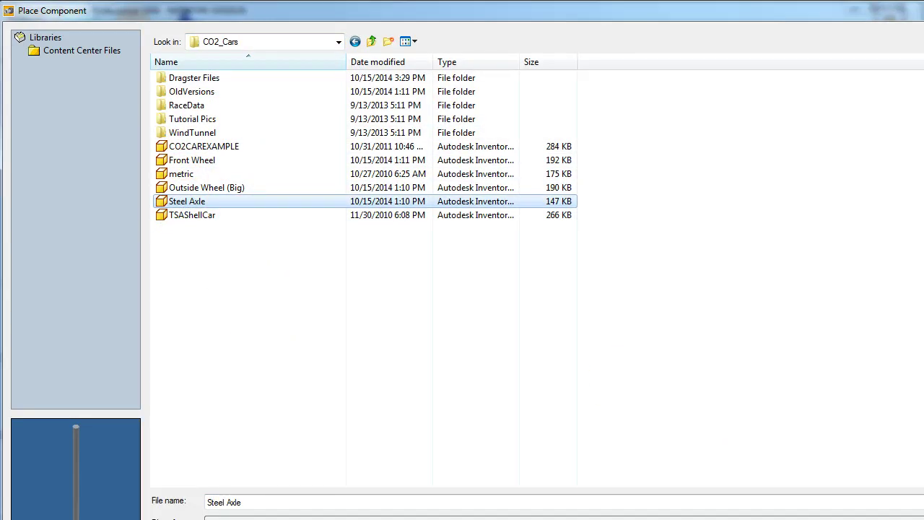
key(Return)
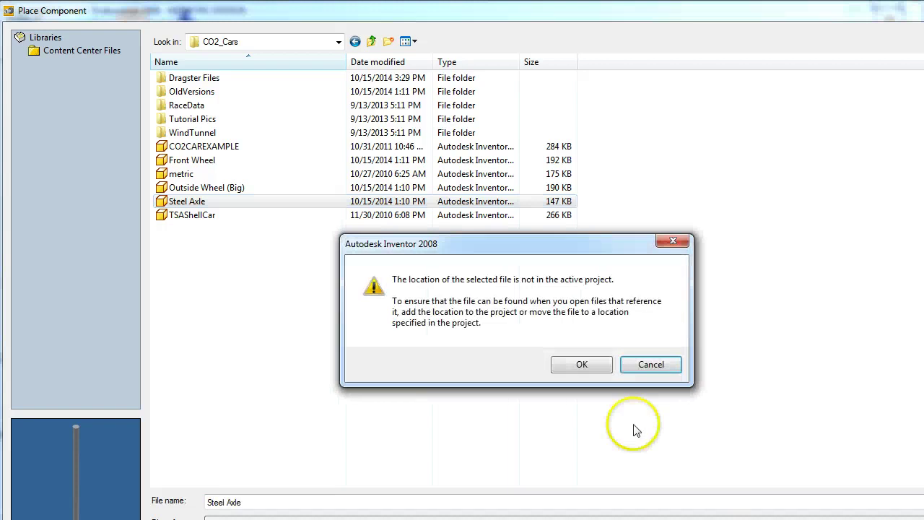
click(586, 365)
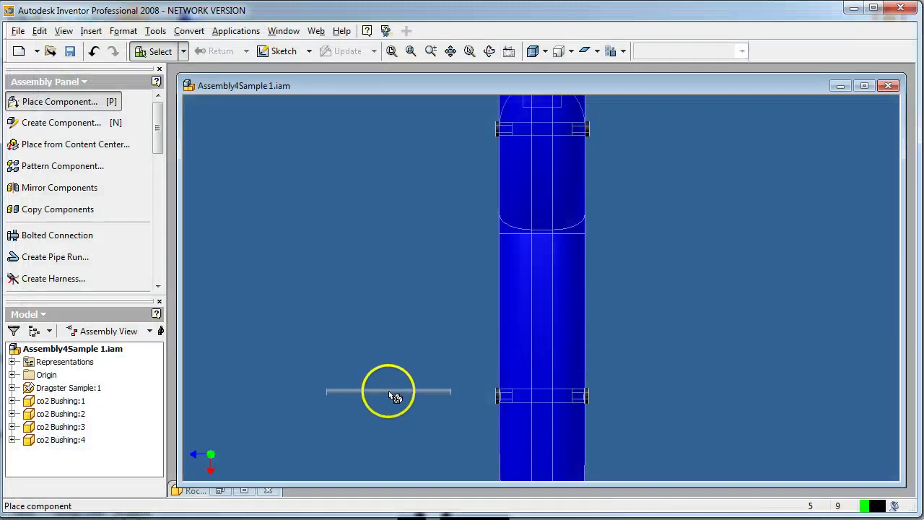
click(395, 395)
click(412, 128)
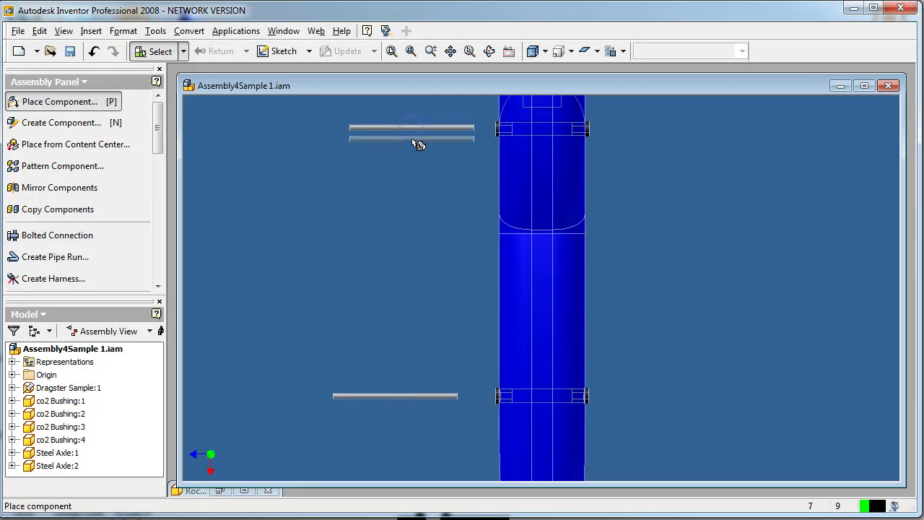
End the axle placement and switch to plain shaded display with the open end of Steel Axle:2 and its nearby bushing in view.
right_click(394, 171)
click(407, 181)
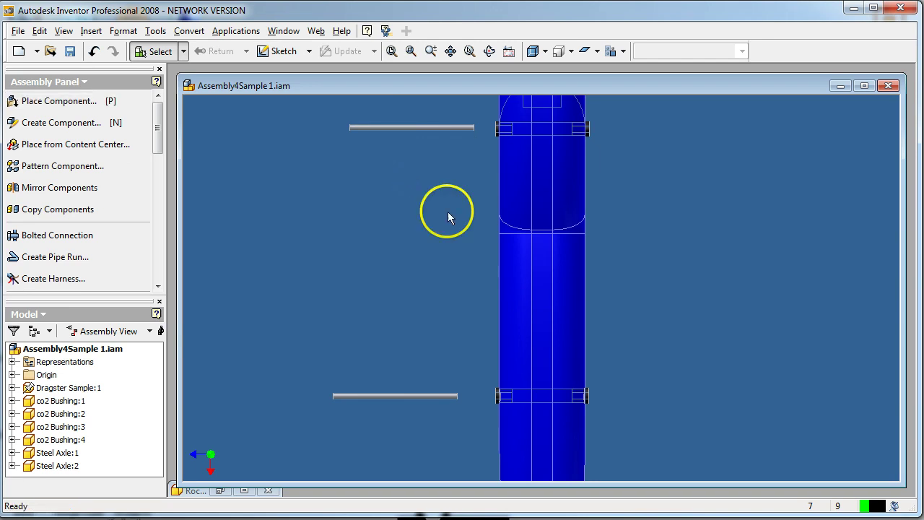
scroll(448, 215, down, 3)
scroll(449, 252, up, 4)
click(489, 51)
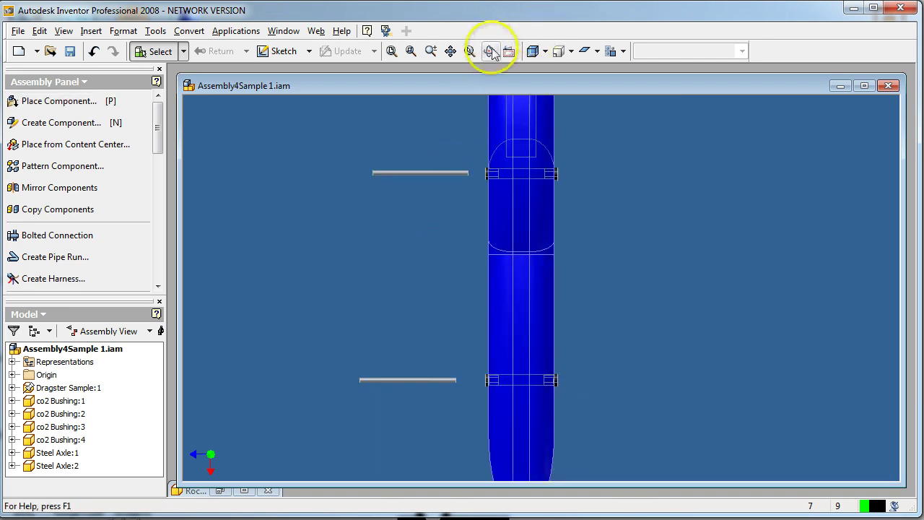
key(space)
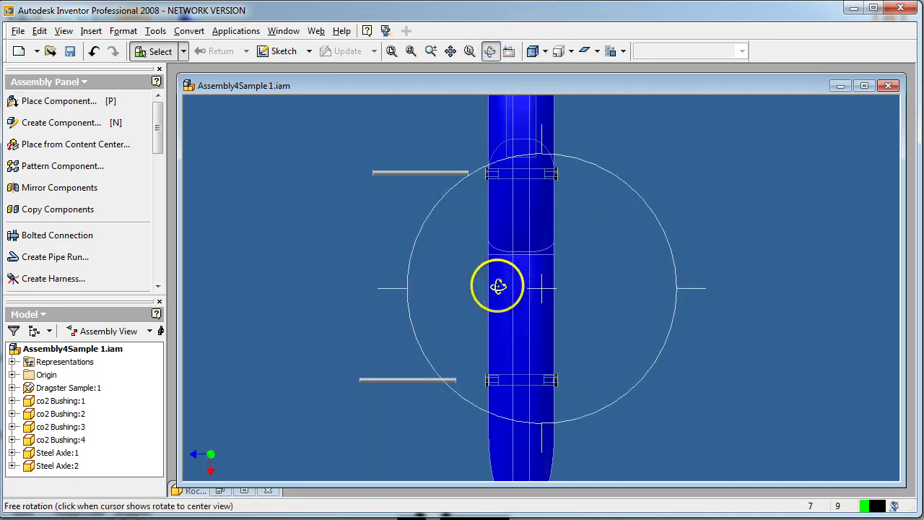
drag(495, 284, 476, 202)
scroll(477, 203, down, 5)
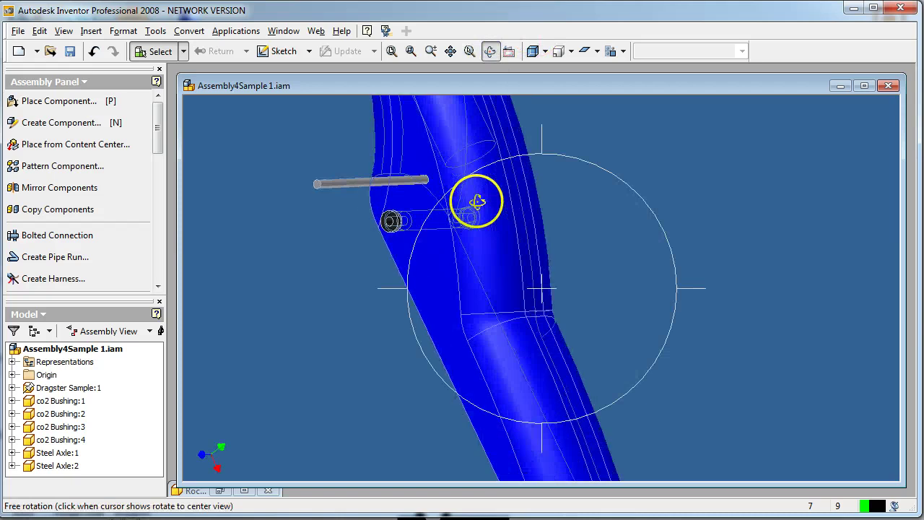
click(535, 57)
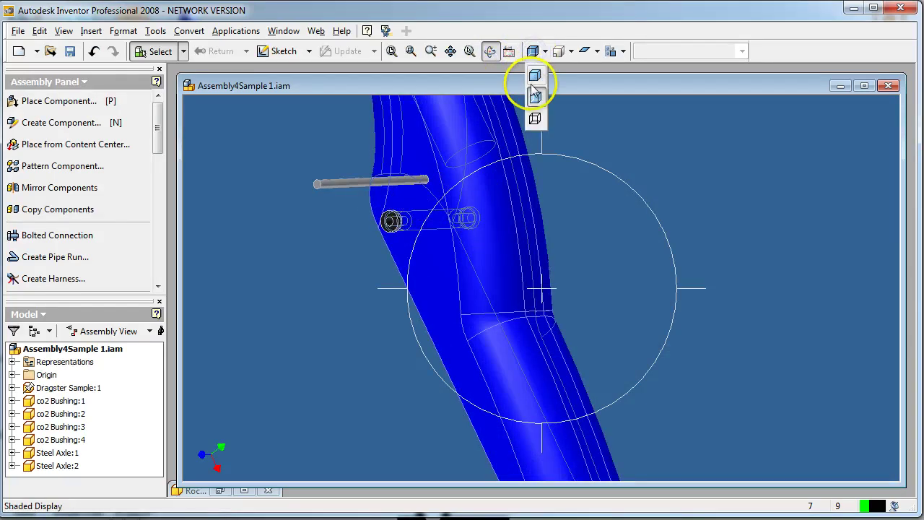
click(534, 75)
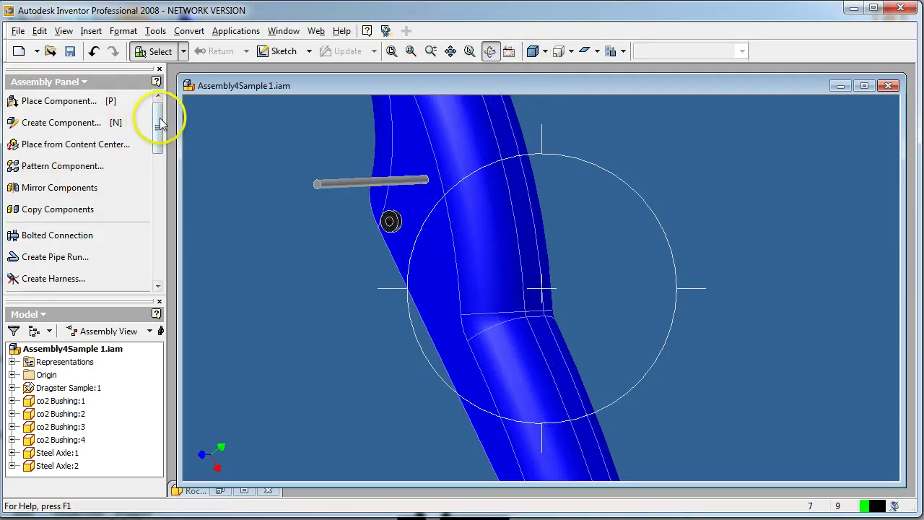
Start an Insert constraint with the aligned solution between the outer end of Steel Axle:2 and the outer face of the nearest bushing.
drag(158, 120, 153, 153)
click(55, 156)
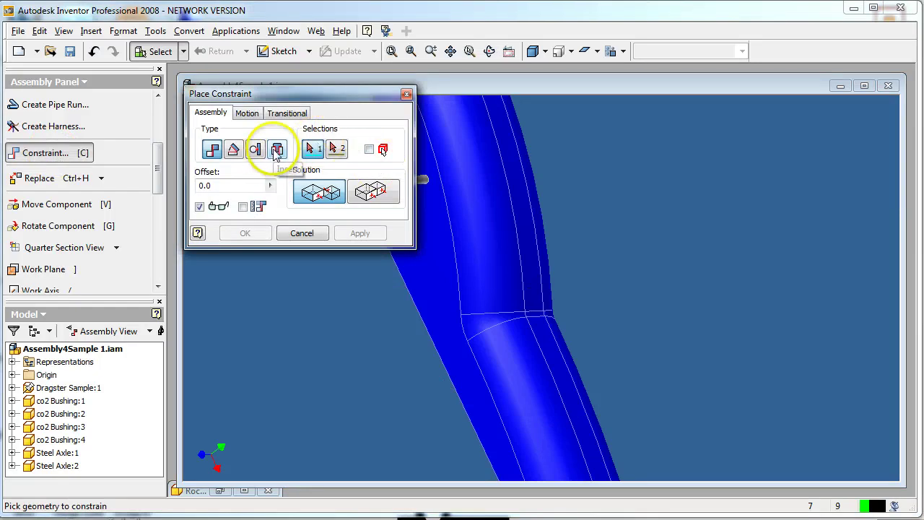
click(277, 152)
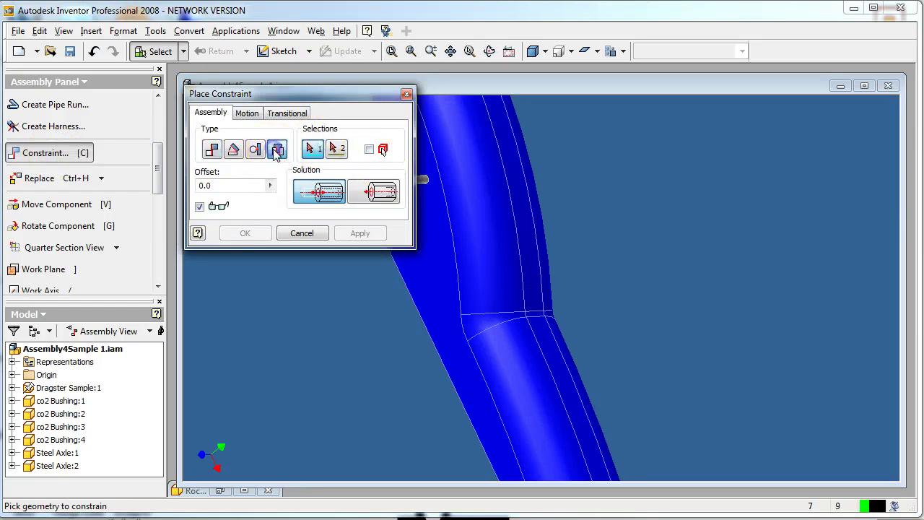
click(380, 194)
drag(354, 94, 223, 121)
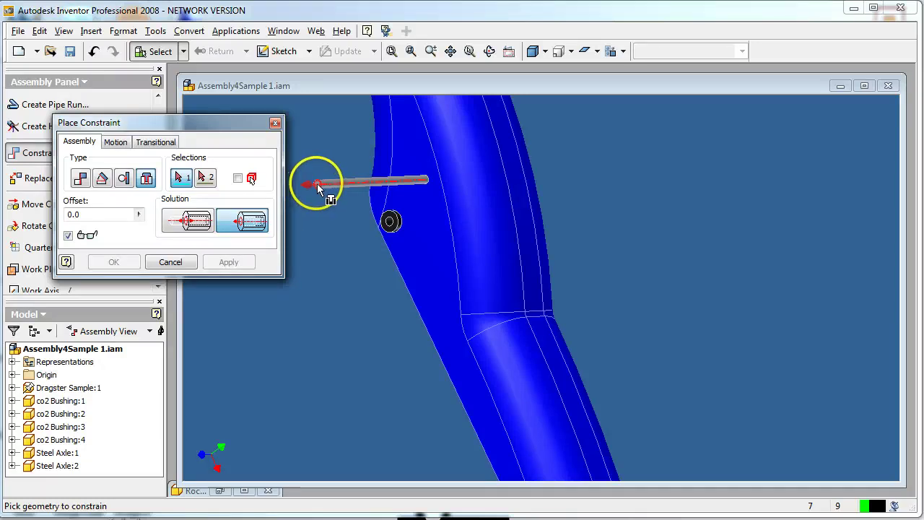
scroll(317, 184, up, 1)
scroll(318, 184, down, 2)
scroll(318, 187, down, 1)
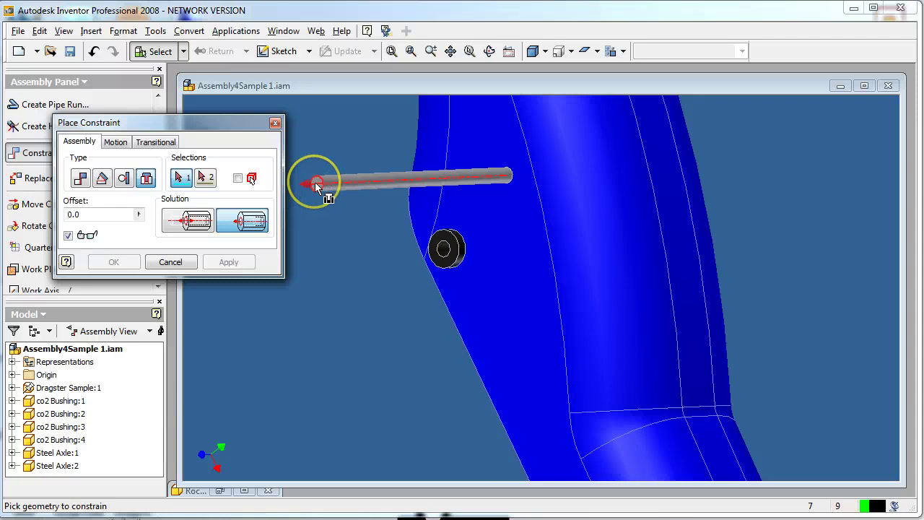
click(316, 187)
click(443, 250)
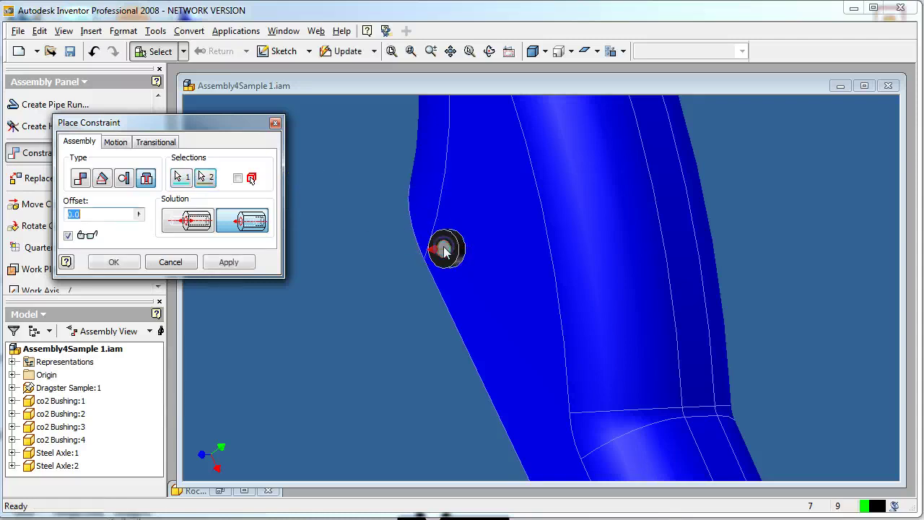
Switch to shaded display with hidden edges and apply the Insert constraint with an offset of 5 mm.
scroll(477, 260, up, 2)
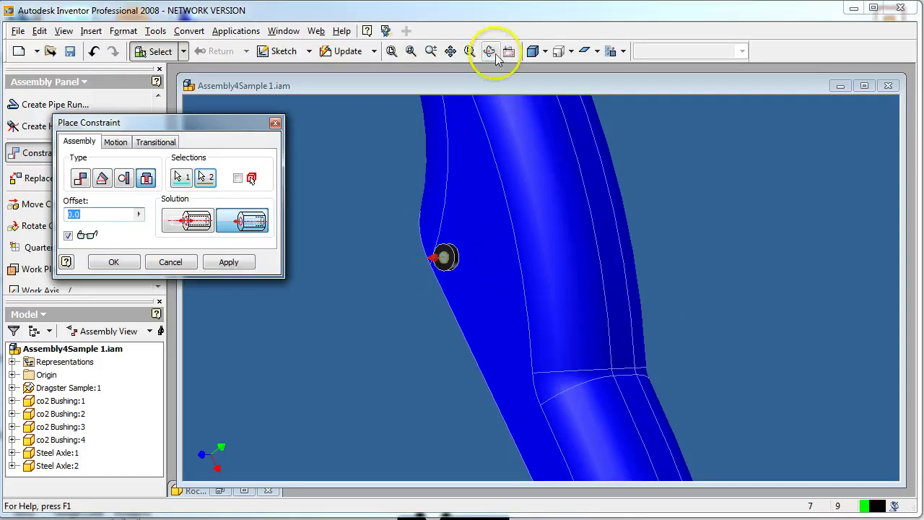
click(490, 51)
drag(587, 289, 553, 349)
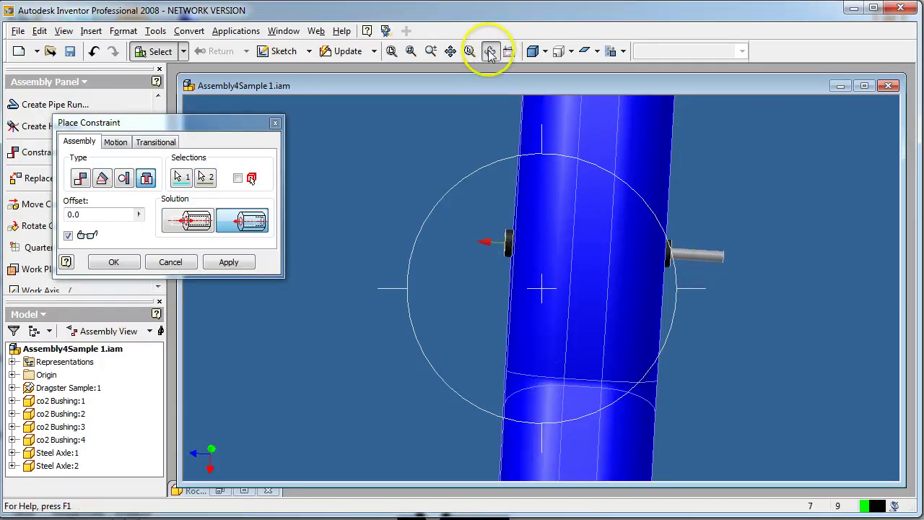
click(533, 51)
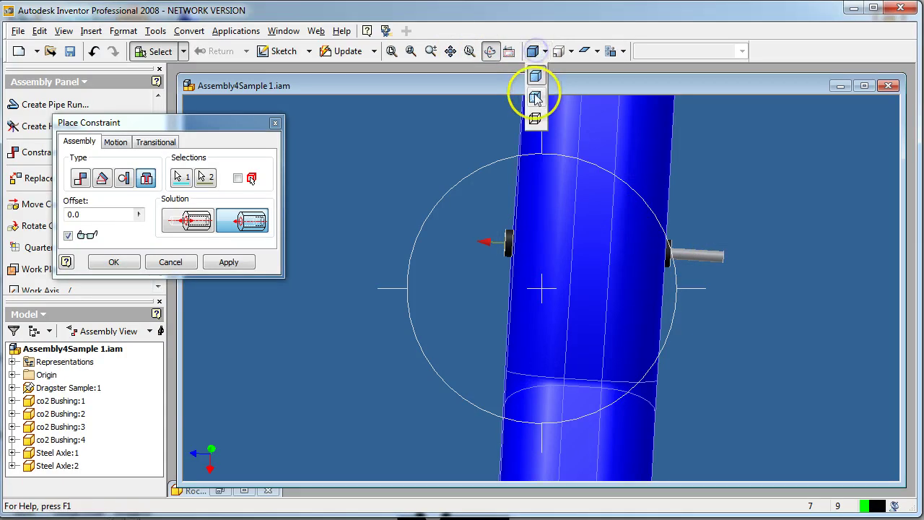
click(536, 96)
click(101, 215)
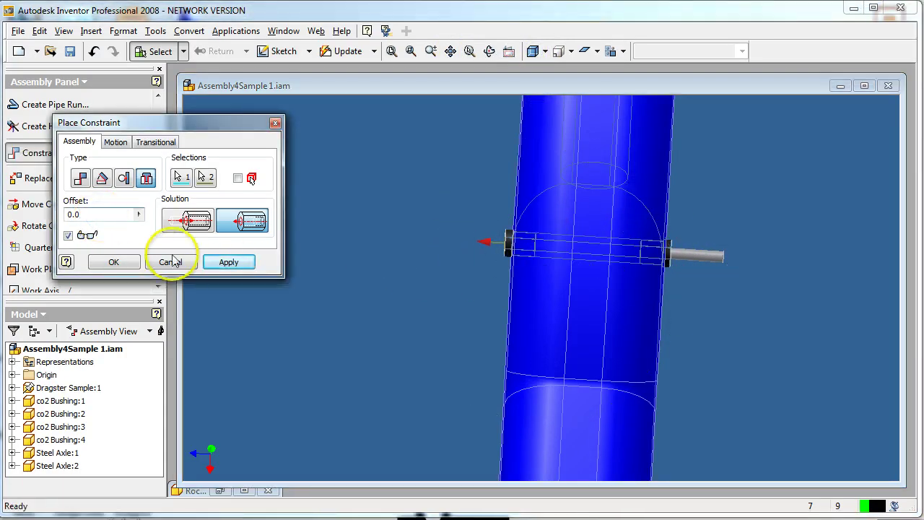
double_click(70, 214)
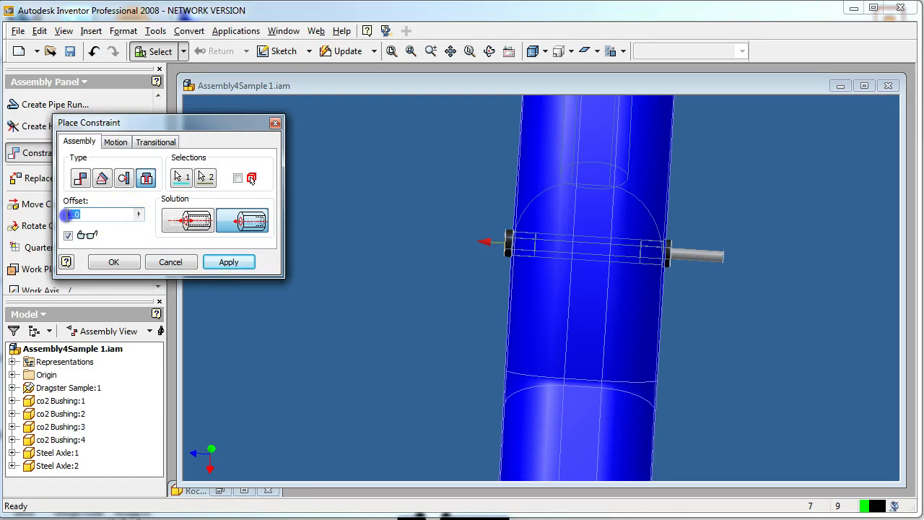
text(5)
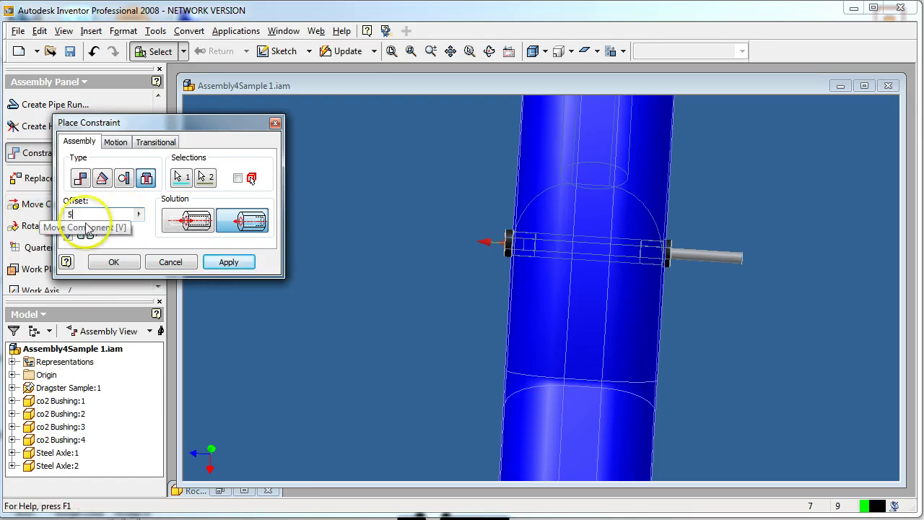
click(226, 262)
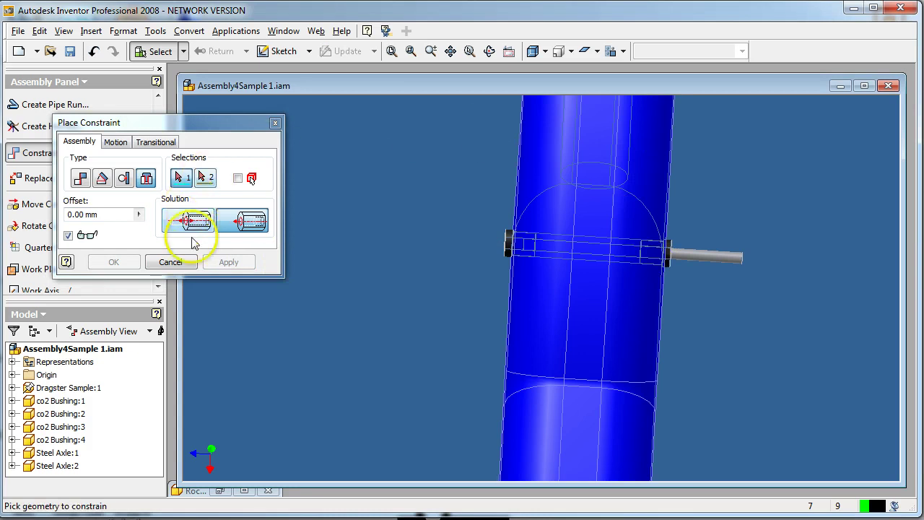
click(186, 263)
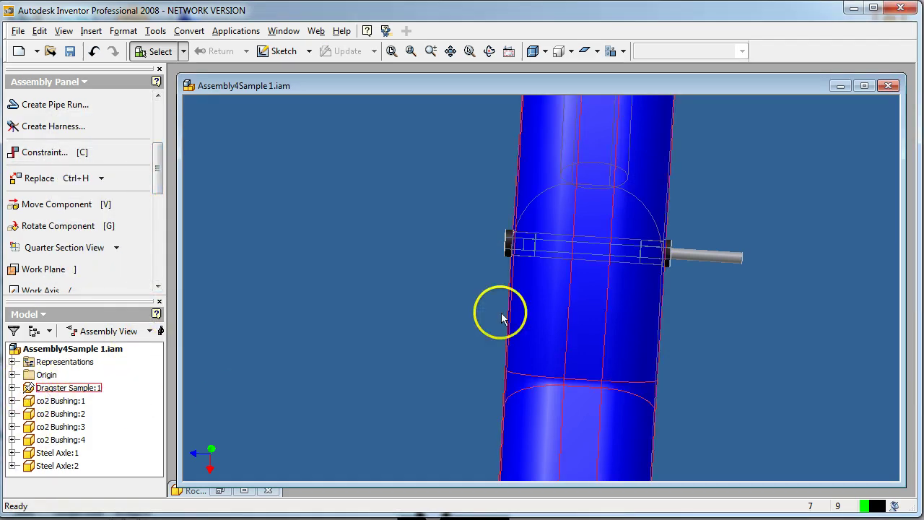
Edit the Insert constraint of Steel Axle:2, adjusting its offset to -6 mm and finally to -7 mm.
click(707, 254)
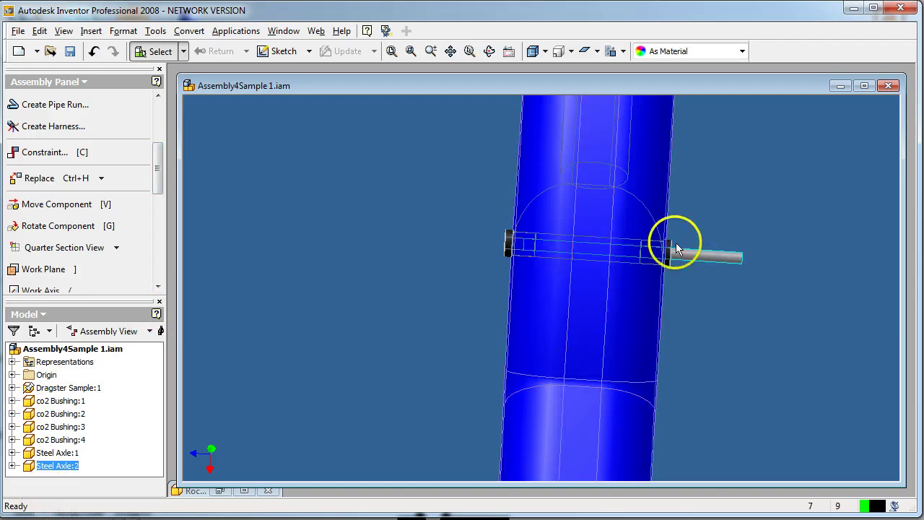
click(12, 466)
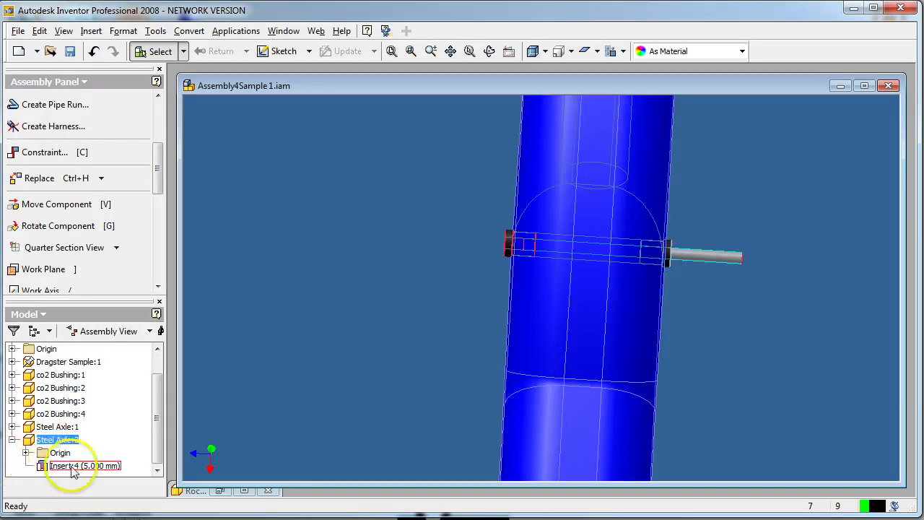
click(76, 466)
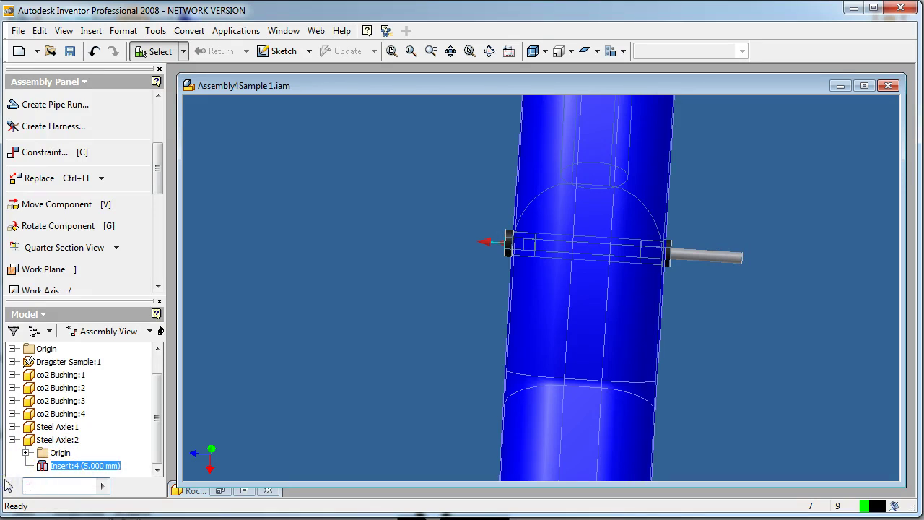
text(-5)
key(Return)
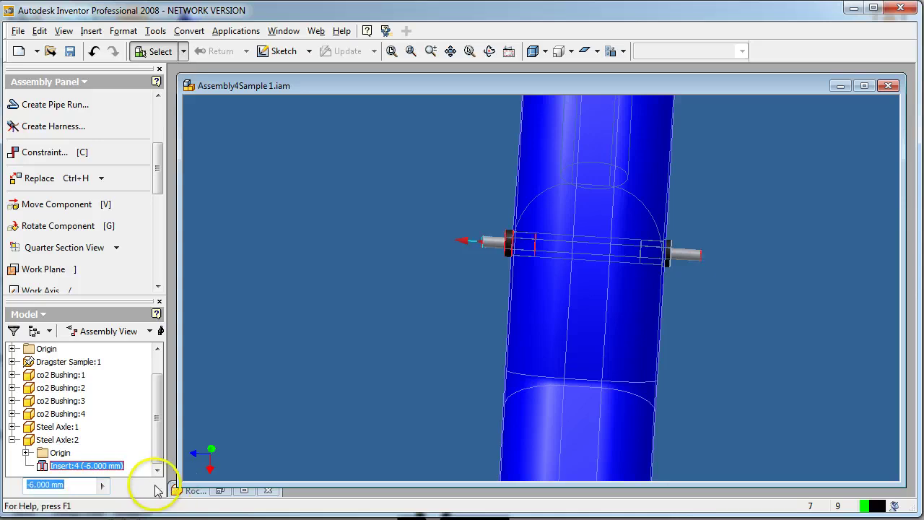
text(-)
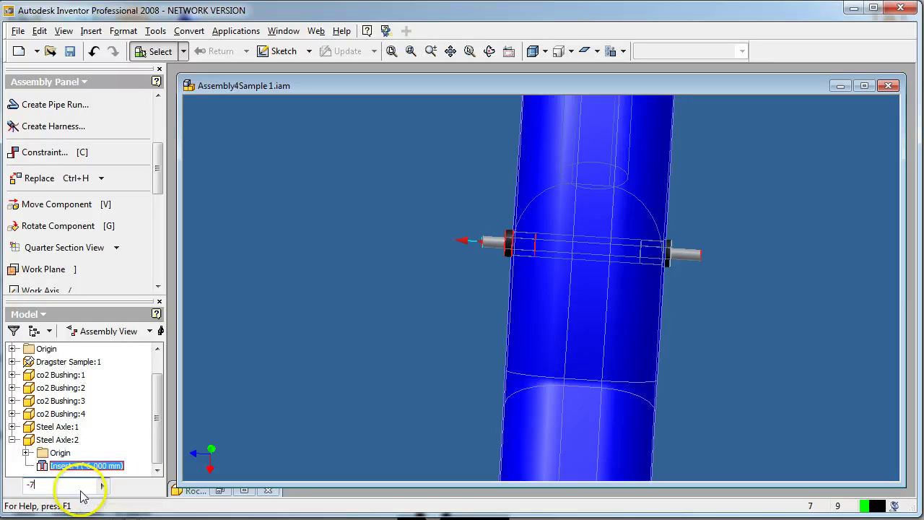
text(7)
key(Return)
scroll(570, 274, down, 4)
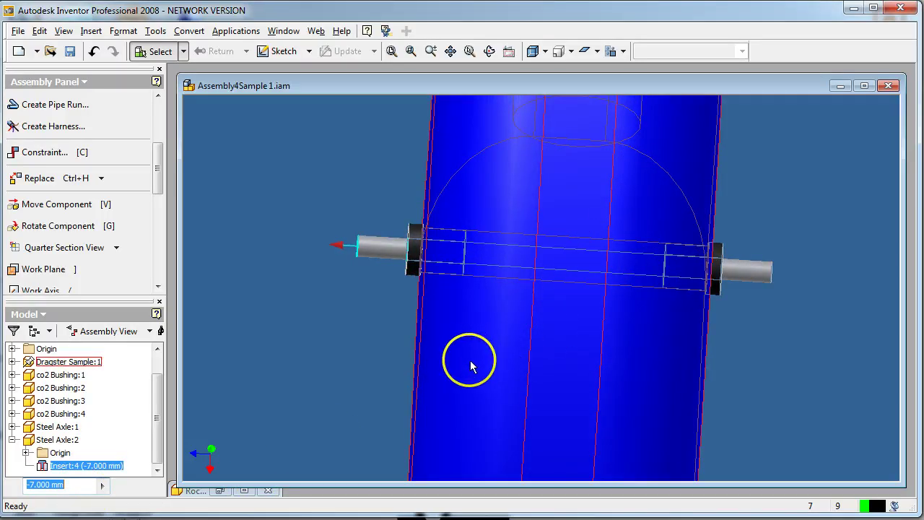
scroll(409, 278, up, 5)
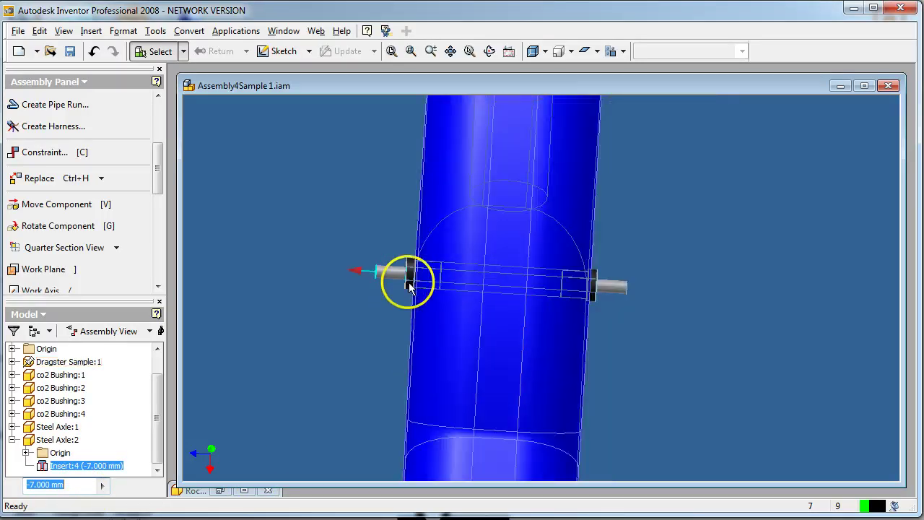
Set up an Insert constraint with the aligned solution between the outer end of Steel Axle:1 and the outer face of the nearest bushing.
scroll(379, 365, down, 4)
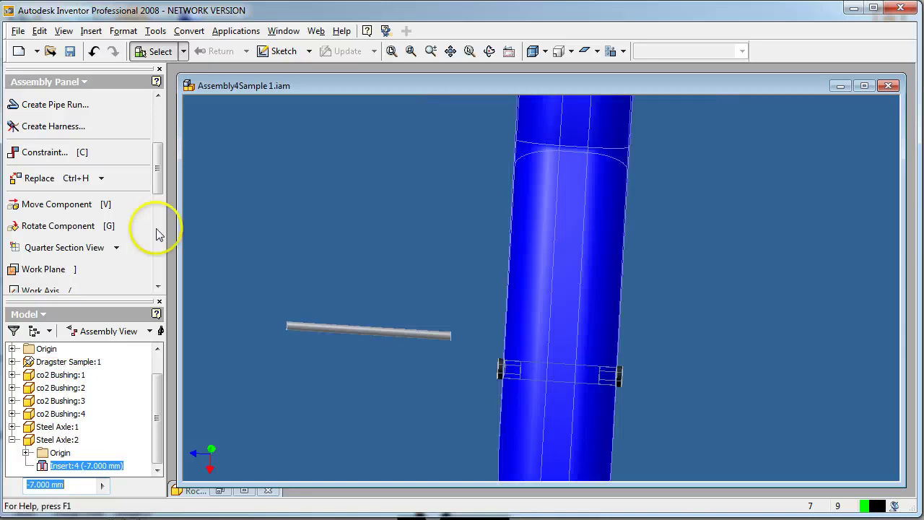
click(12, 440)
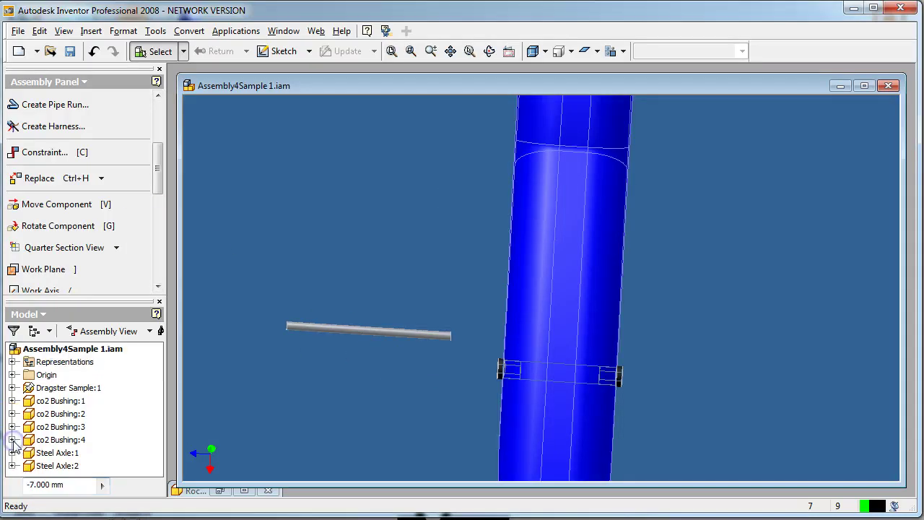
click(54, 152)
click(145, 178)
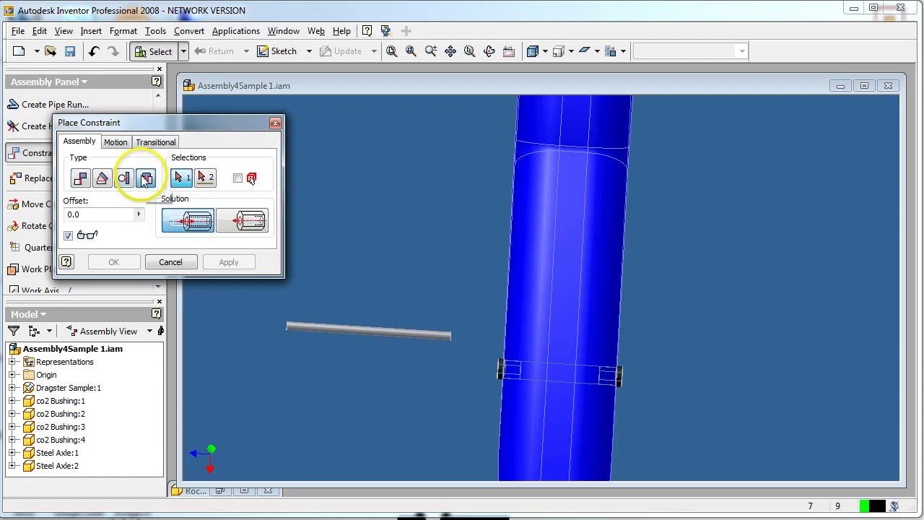
click(242, 220)
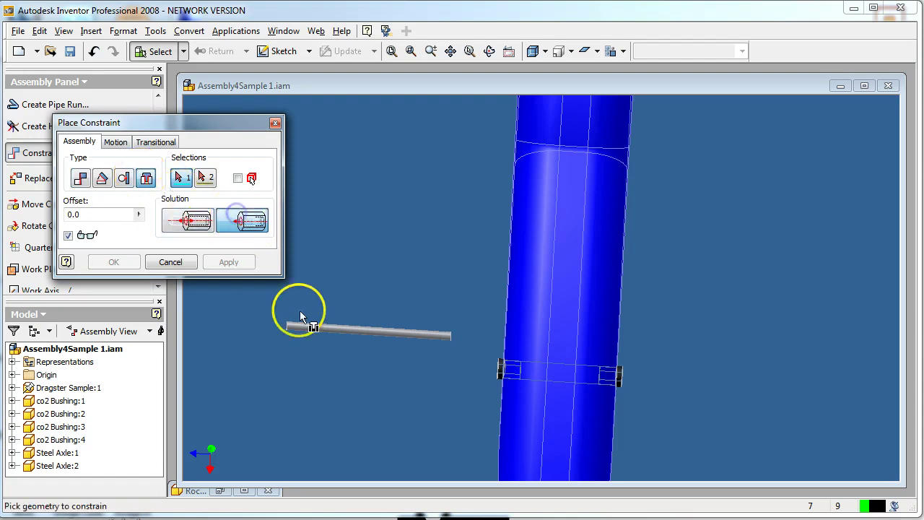
click(289, 329)
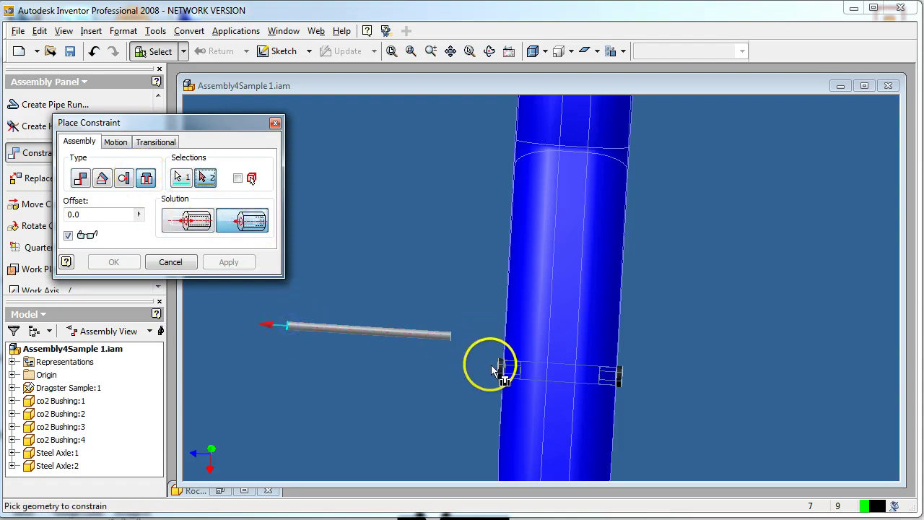
click(488, 51)
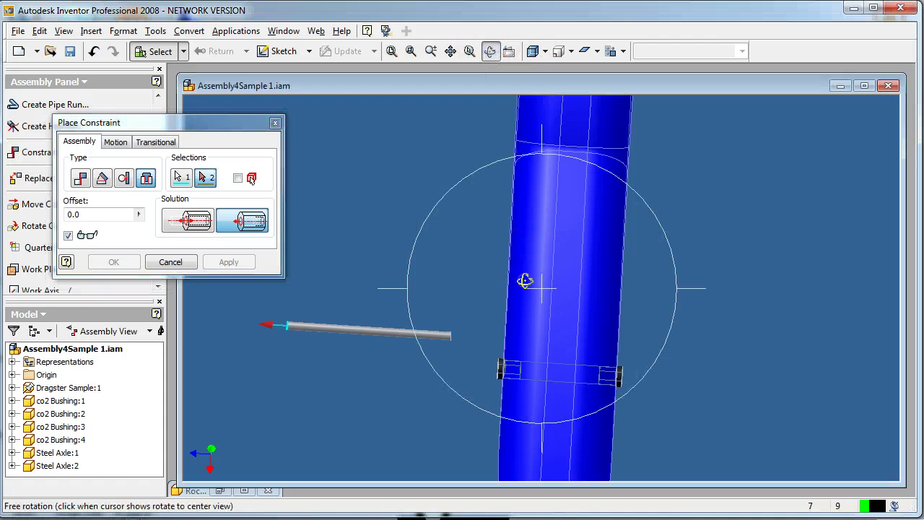
drag(526, 282, 586, 276)
key(Escape)
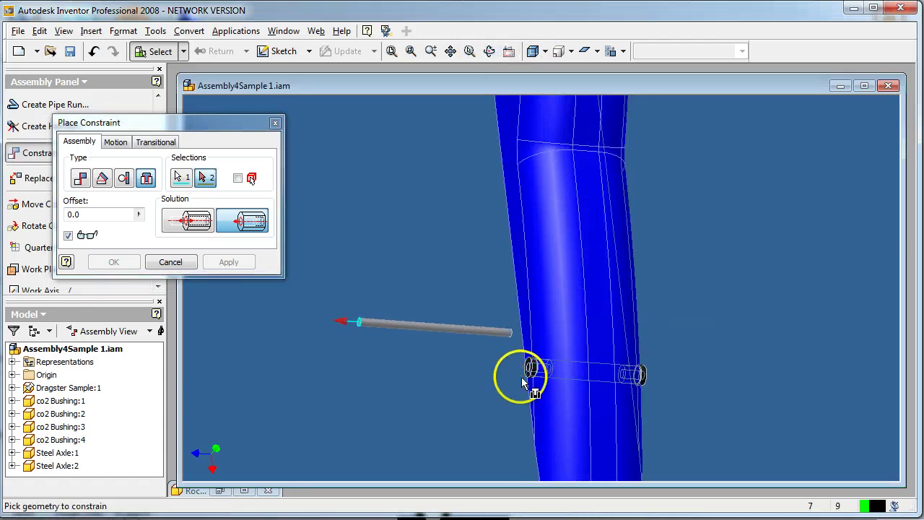
scroll(526, 370, down, 5)
click(527, 369)
scroll(542, 365, up, 3)
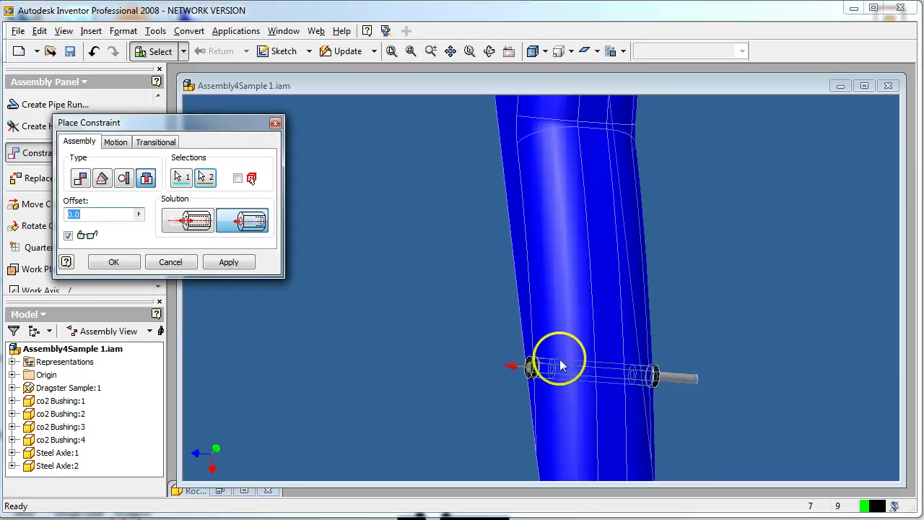
Set the Insert constraint's offset to -7 mm and apply it to Steel Axle:1.
click(489, 50)
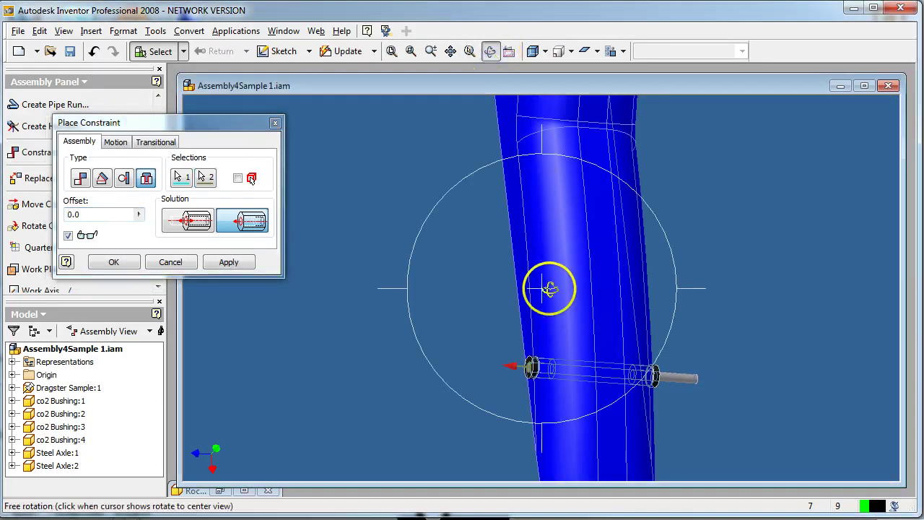
drag(547, 282, 510, 344)
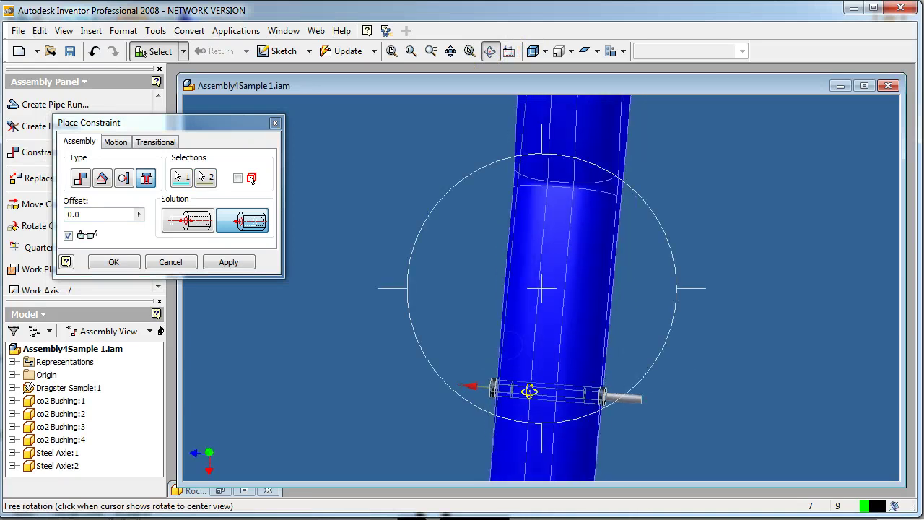
drag(530, 392, 414, 339)
click(126, 214)
drag(83, 214, 17, 212)
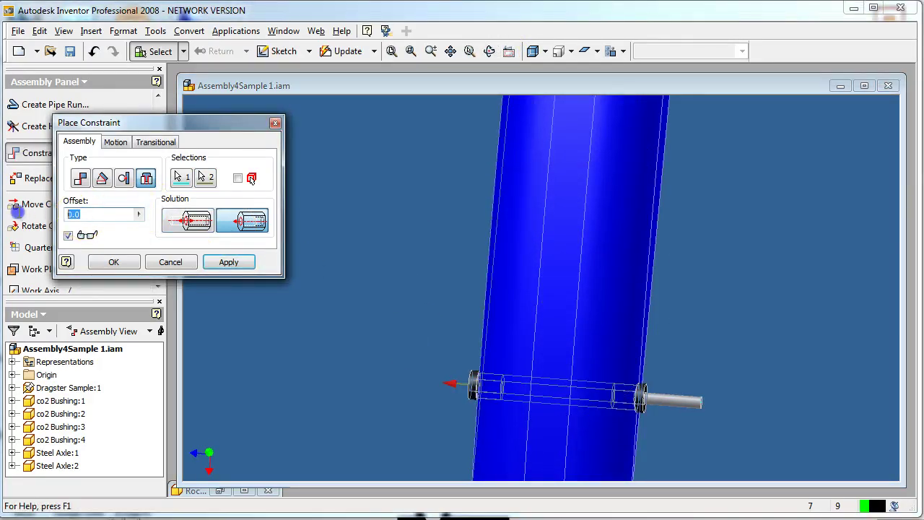
text(-7)
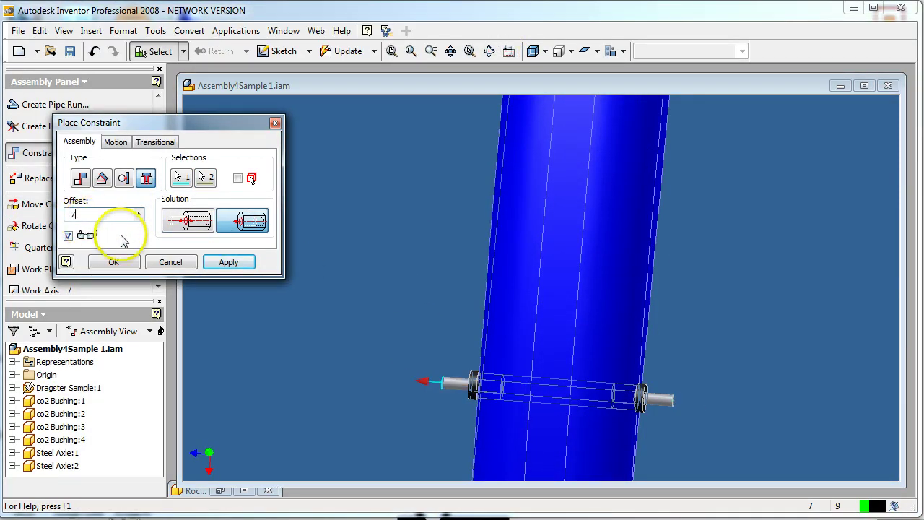
click(229, 262)
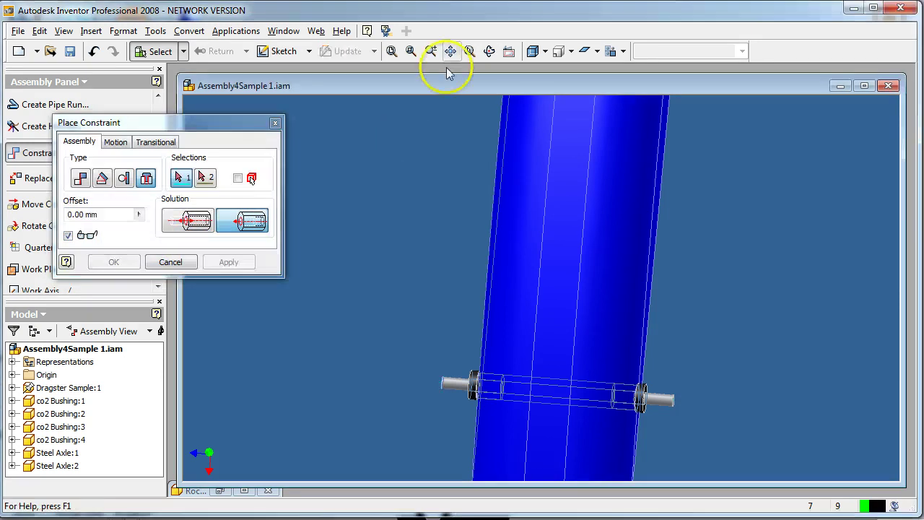
Orient the view square to the dragster body with both axles in sight and end the constraint placement.
click(492, 52)
mouse_move(587, 238)
mouse_down()
mouse_move(607, 274)
mouse_move(598, 202)
mouse_move(592, 223)
mouse_move(572, 232)
mouse_up()
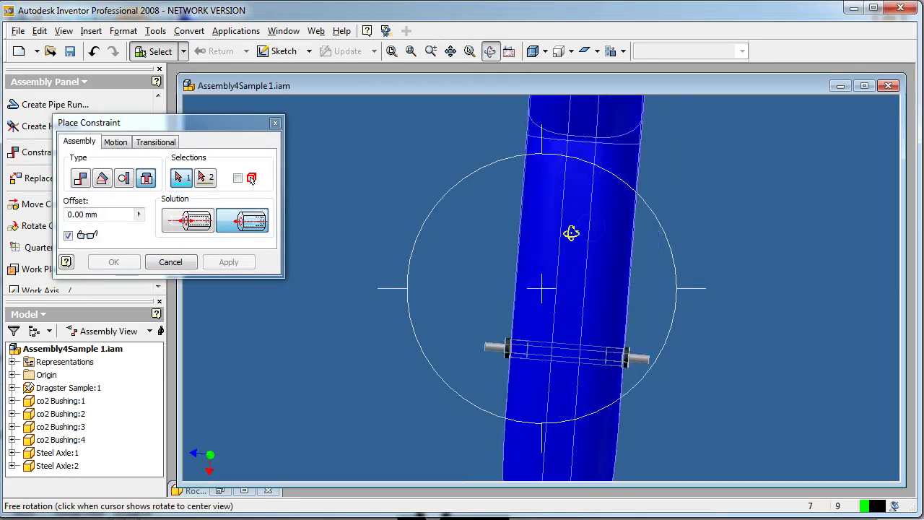
key(space)
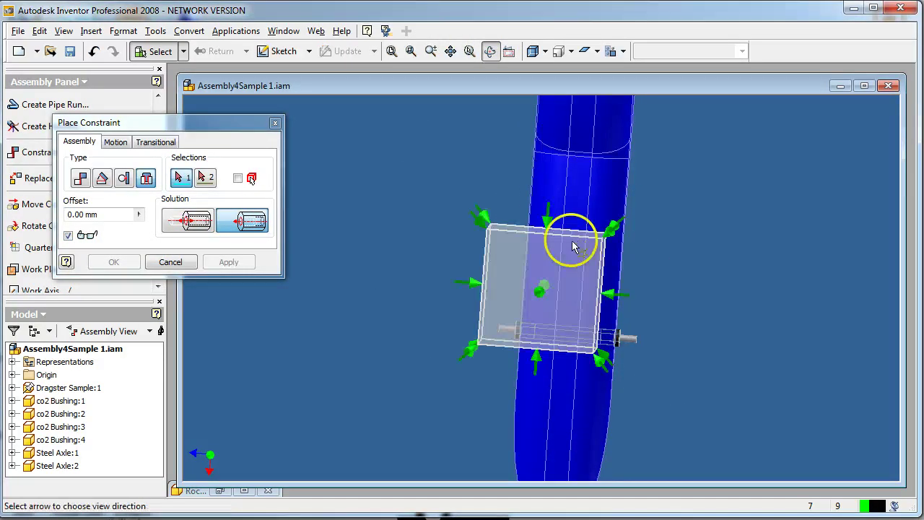
click(543, 289)
click(543, 213)
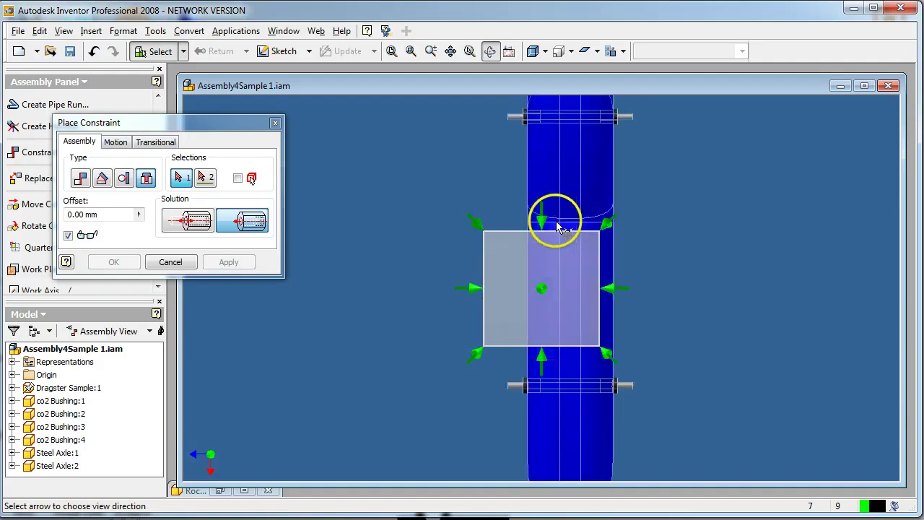
click(276, 126)
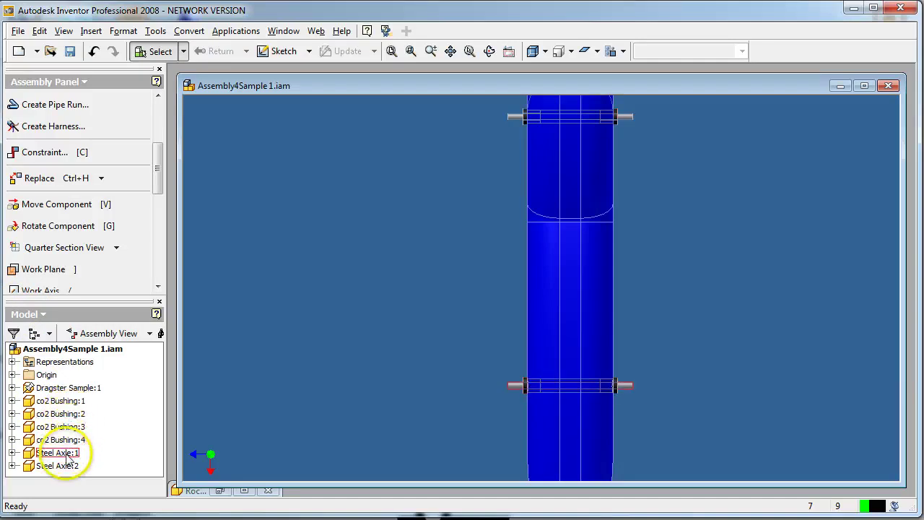
Examine the constraints listed under co2 Bushing:3, co2 Bushing:2, co2 Bushing:1 and Steel Axle:1 in the assembly structure.
click(65, 402)
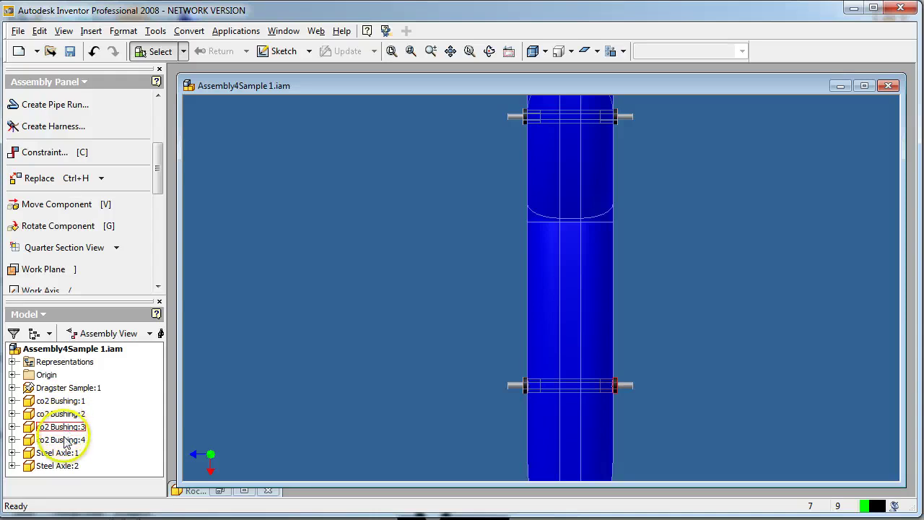
click(11, 427)
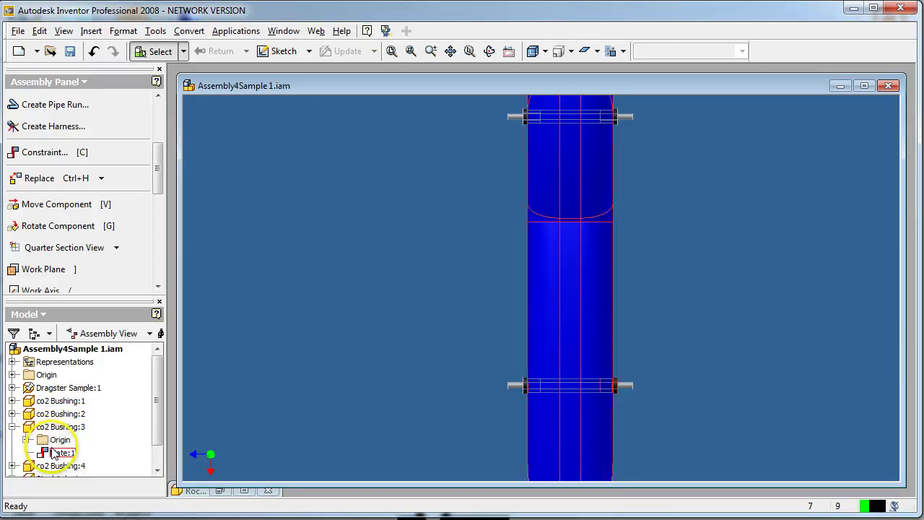
click(12, 427)
click(11, 414)
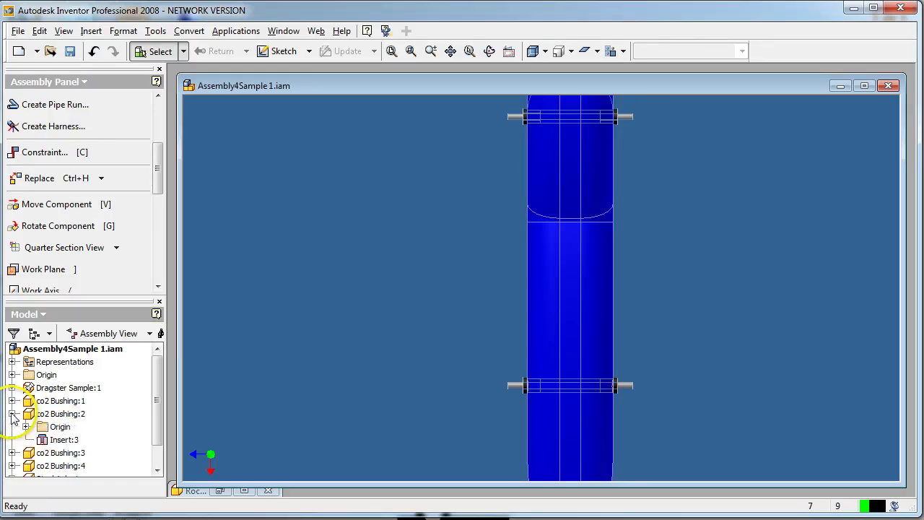
click(12, 414)
click(12, 401)
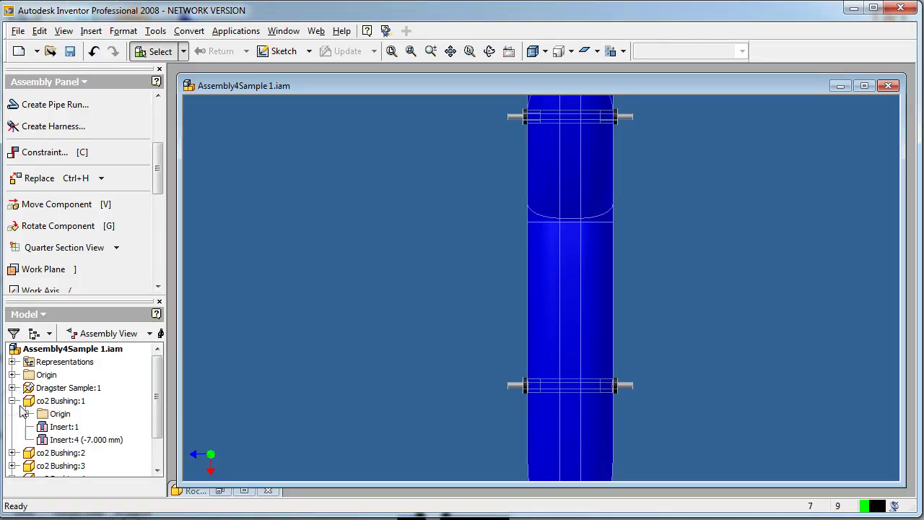
click(12, 401)
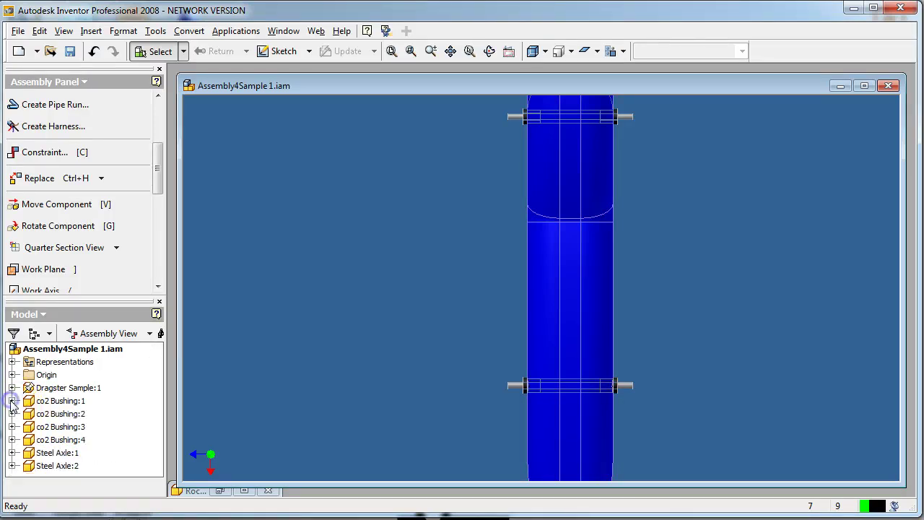
click(12, 452)
drag(159, 410, 151, 425)
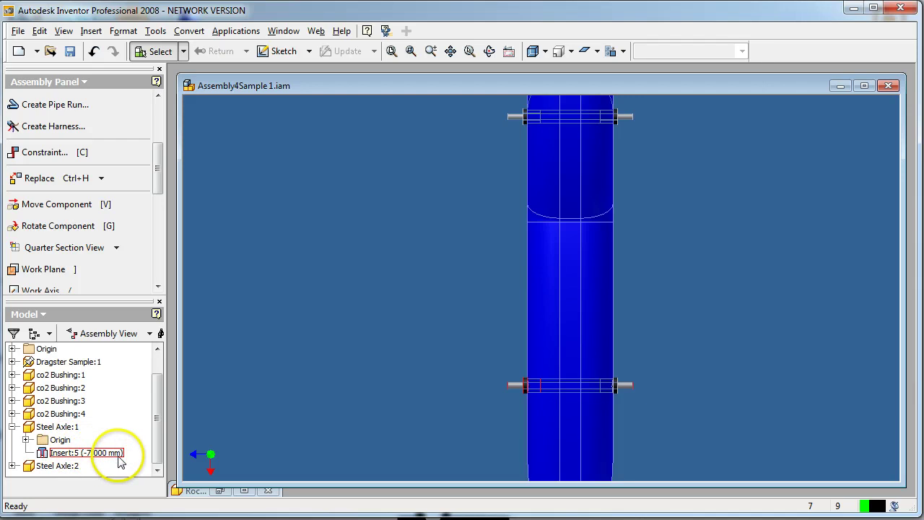
click(67, 455)
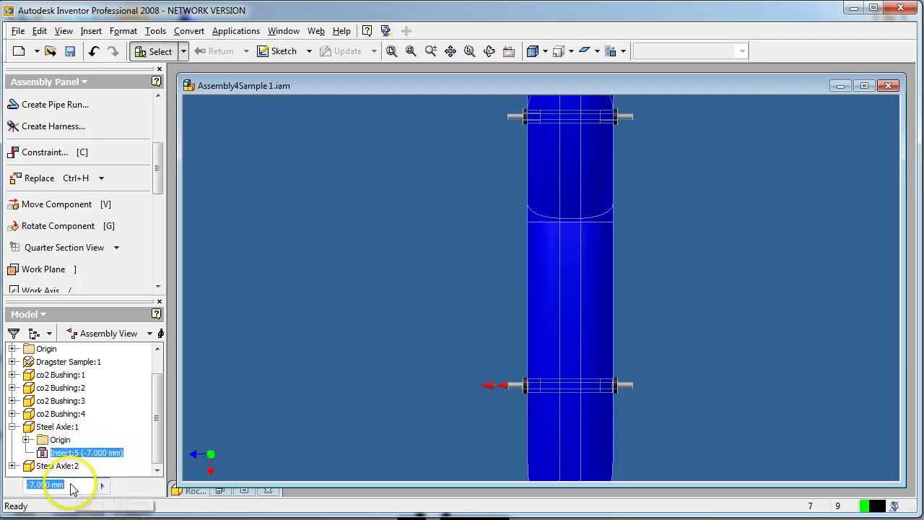
click(49, 427)
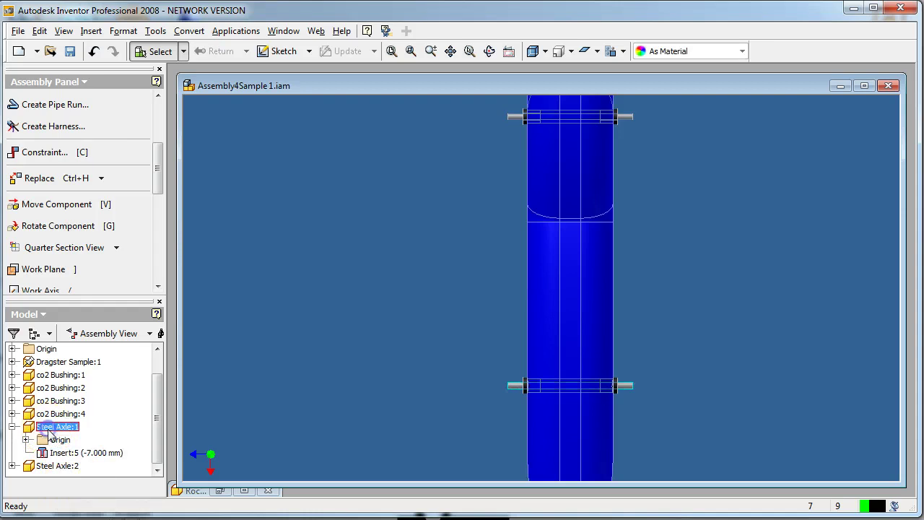
click(512, 383)
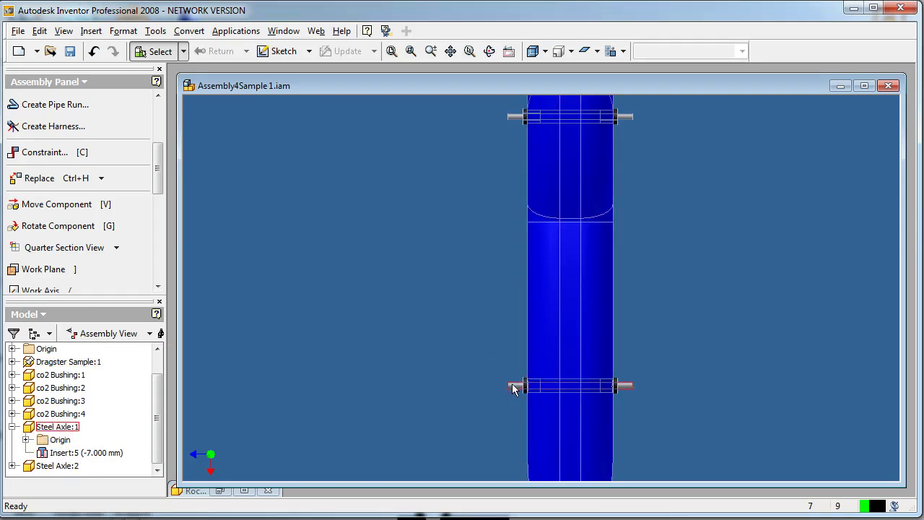
Edit the Steel Axle:1 part in place, set its extrusion distance to 66 mm, and return to the assembly.
double_click(512, 384)
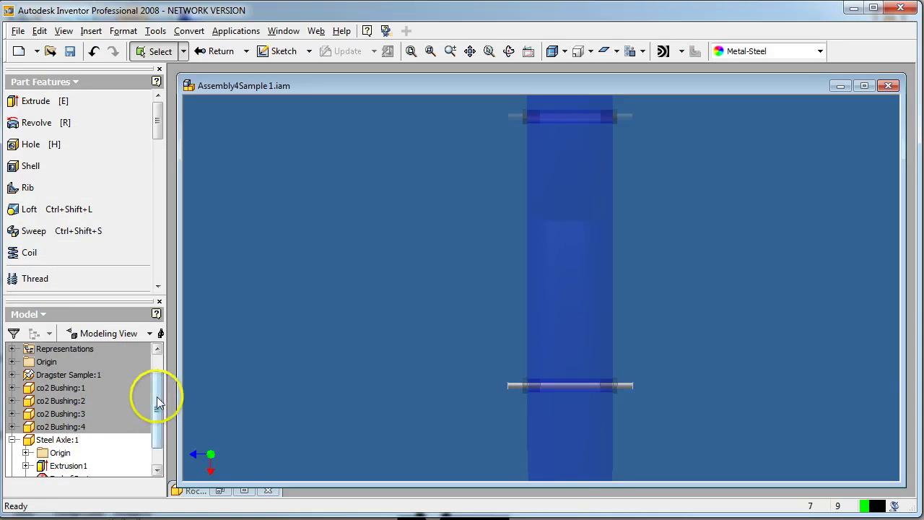
drag(157, 397, 155, 412)
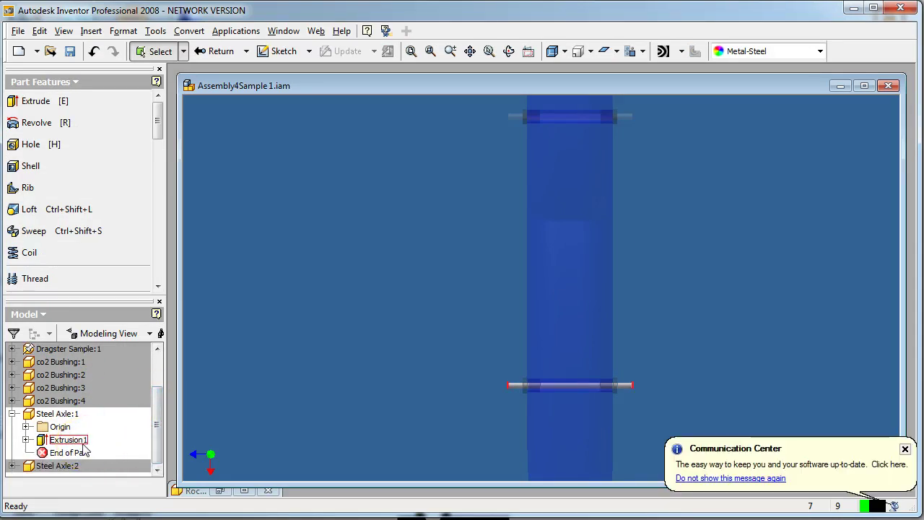
click(905, 449)
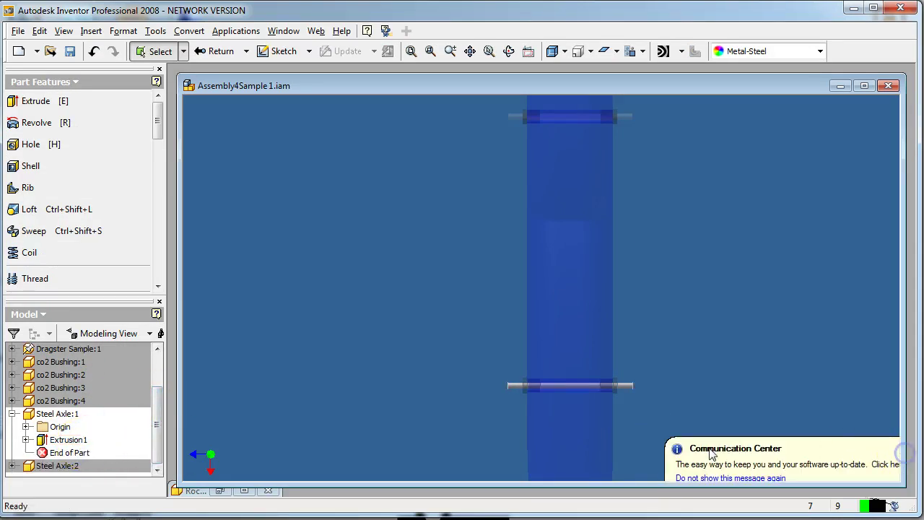
click(58, 440)
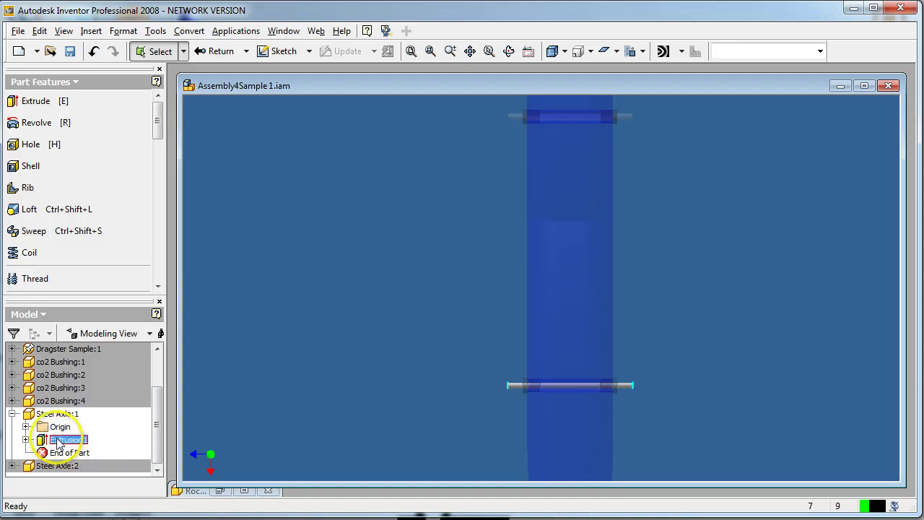
right_click(57, 441)
click(103, 265)
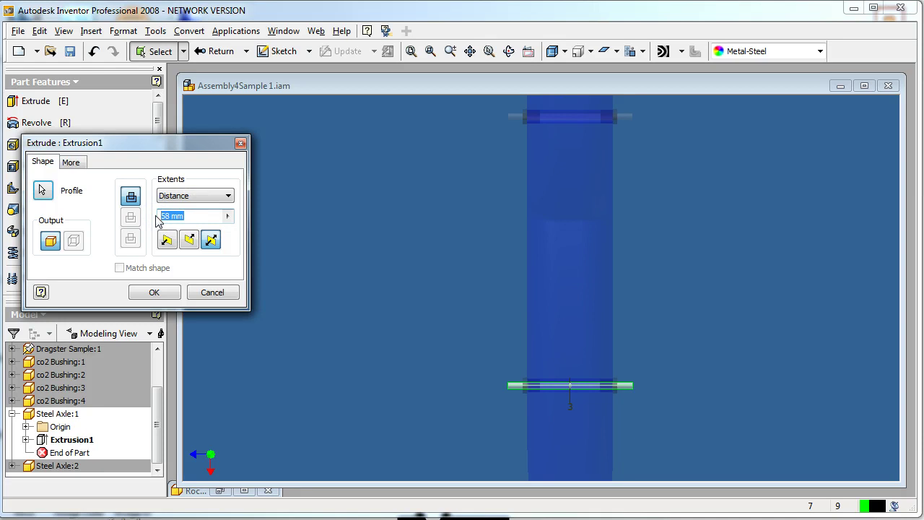
text(66)
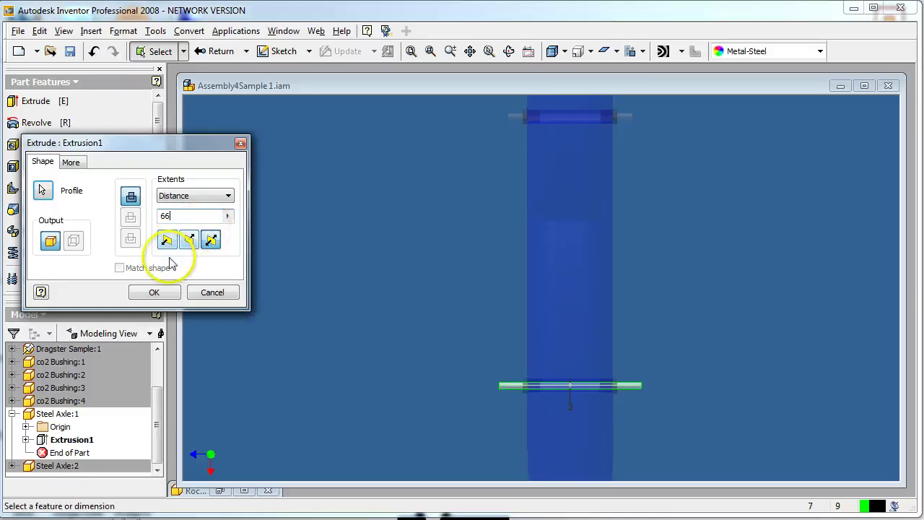
click(139, 292)
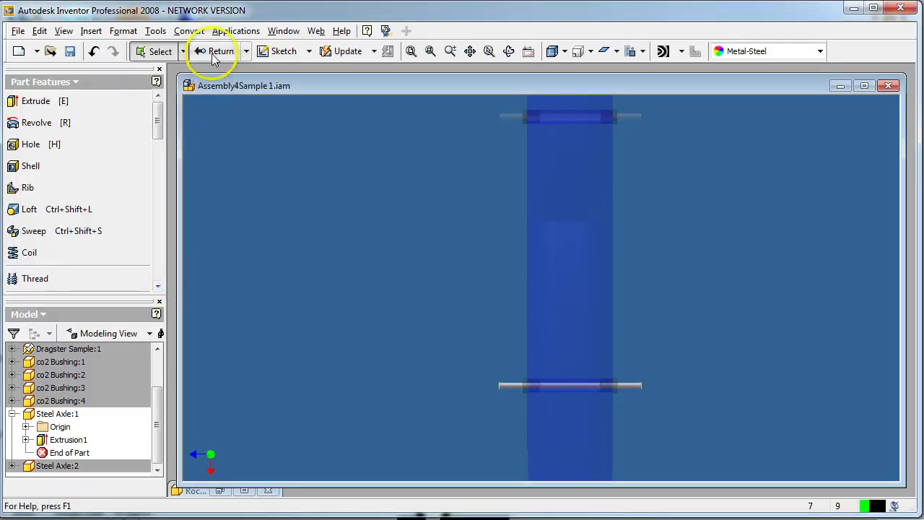
click(212, 53)
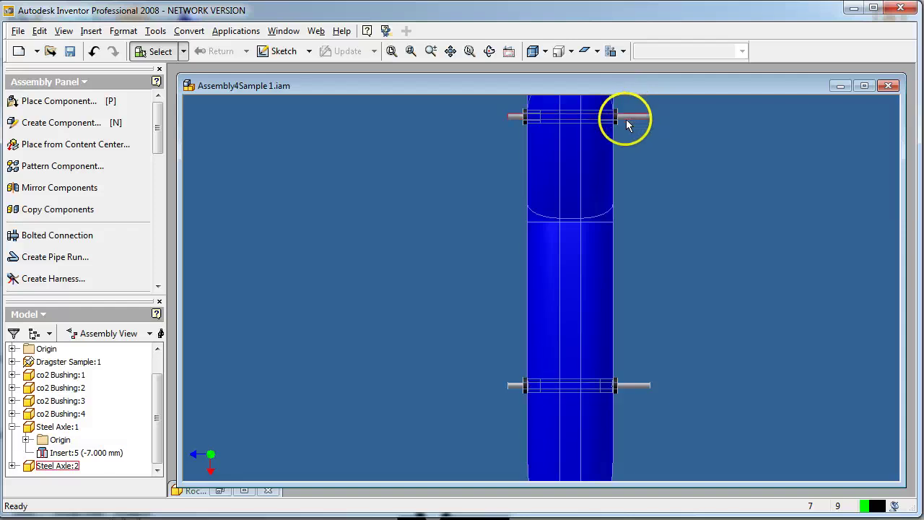
Try an offset of -10 mm for the Insert constraint under Steel Axle:1.
click(96, 453)
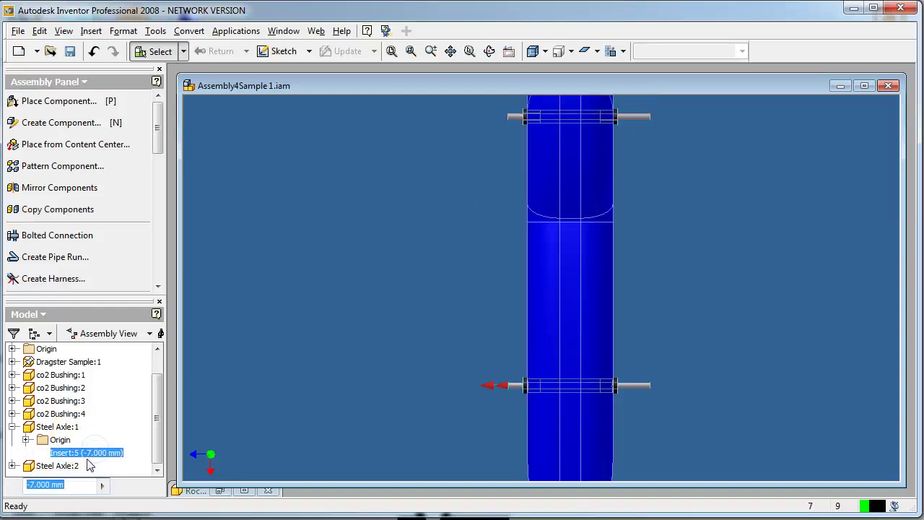
click(77, 487)
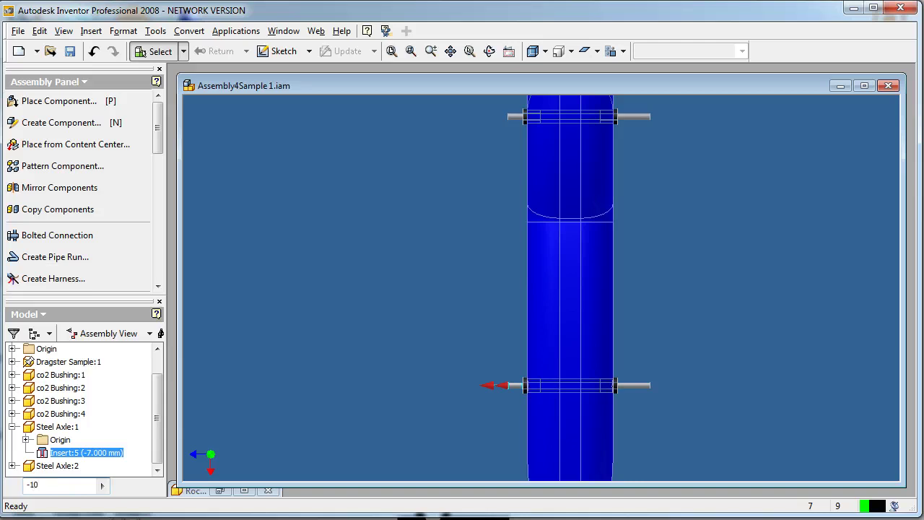
key(Return)
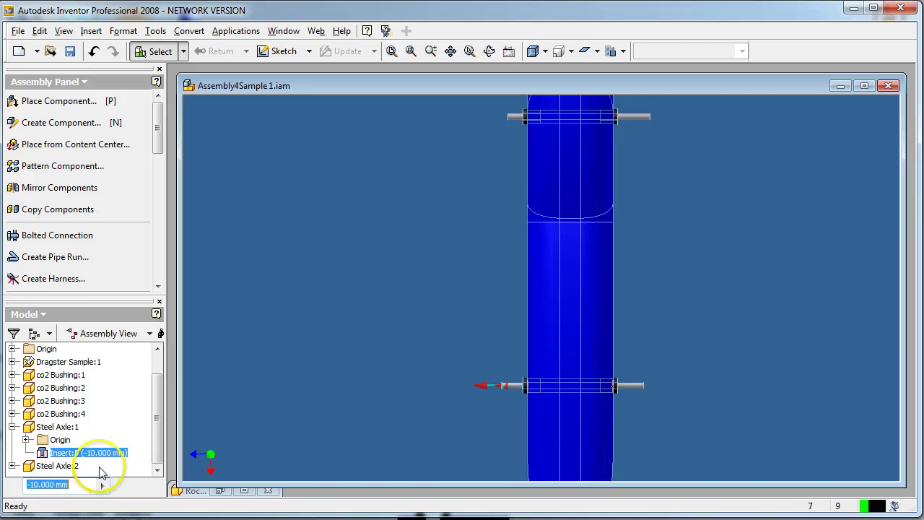
Set the offset of the Insert constraint under Steel Axle:1 to -11 mm.
click(68, 486)
click(79, 449)
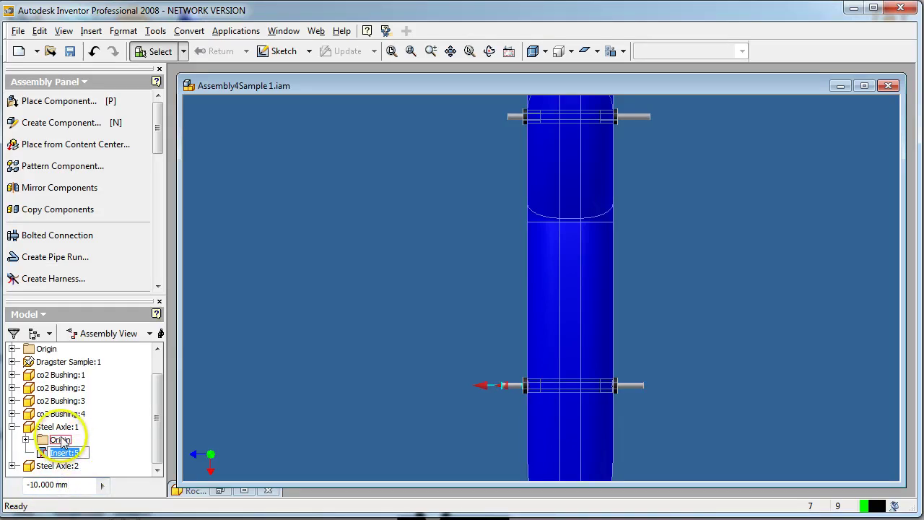
click(61, 440)
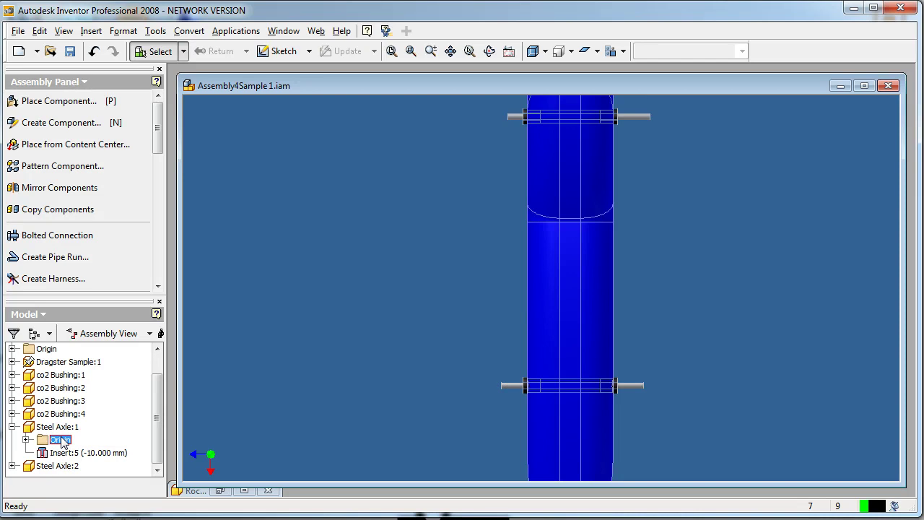
click(65, 453)
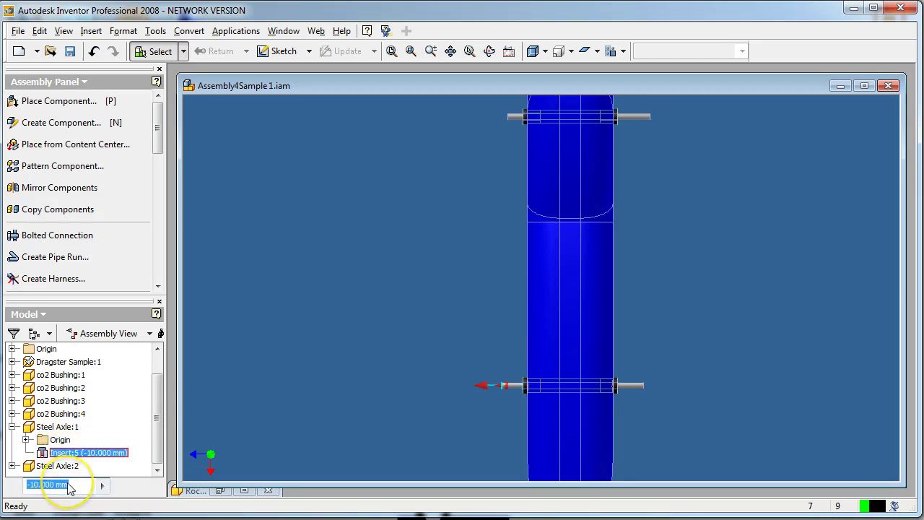
text(-)
click(709, 416)
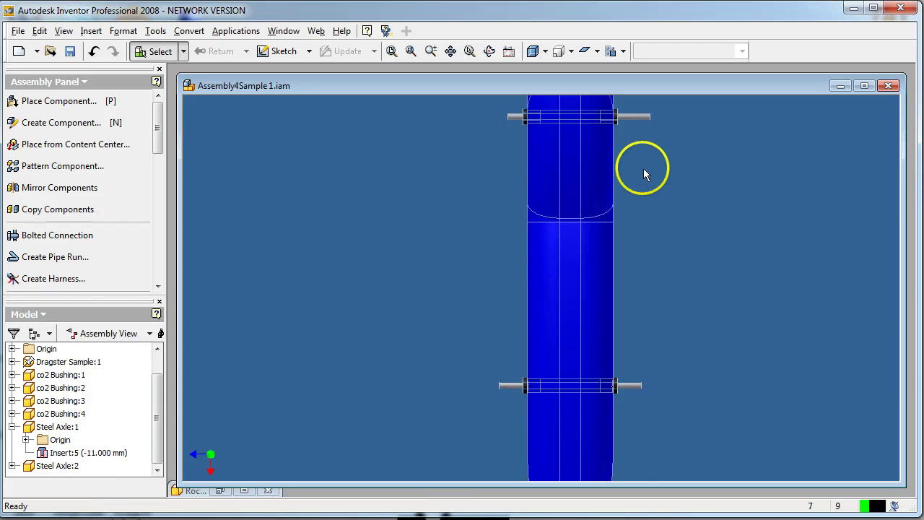
Set the offset of the Insert constraint under Steel Axle:2 to -11 mm.
click(638, 115)
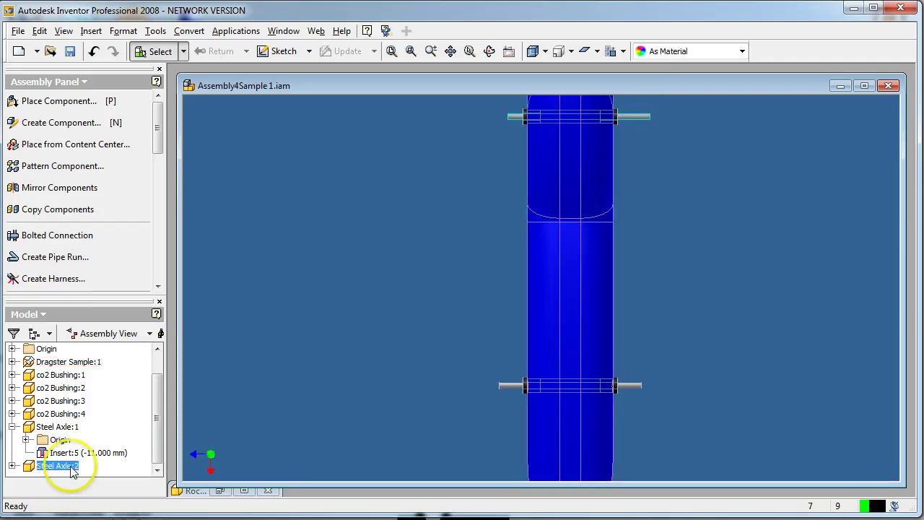
click(12, 465)
click(93, 468)
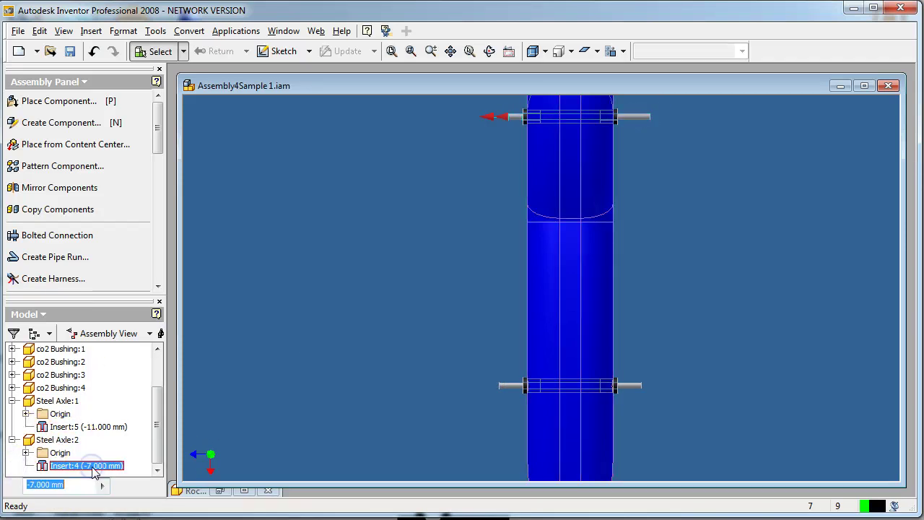
key(Return)
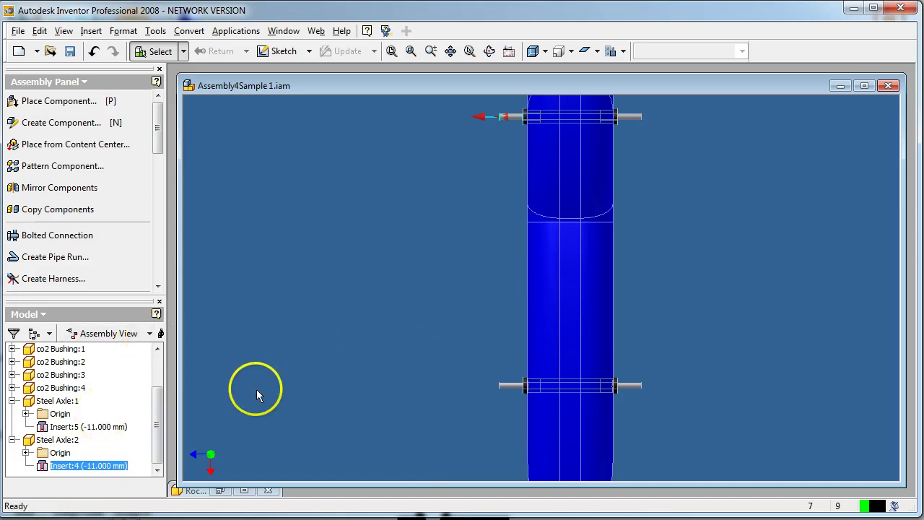
click(308, 176)
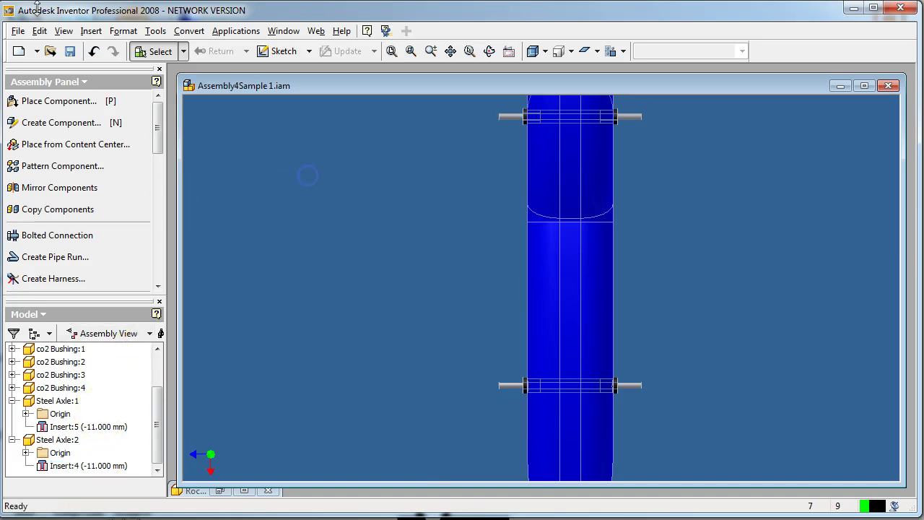
Load the Front Wheel part from the CO2_Cars folder for placement, accepting its location outside the active project.
click(16, 32)
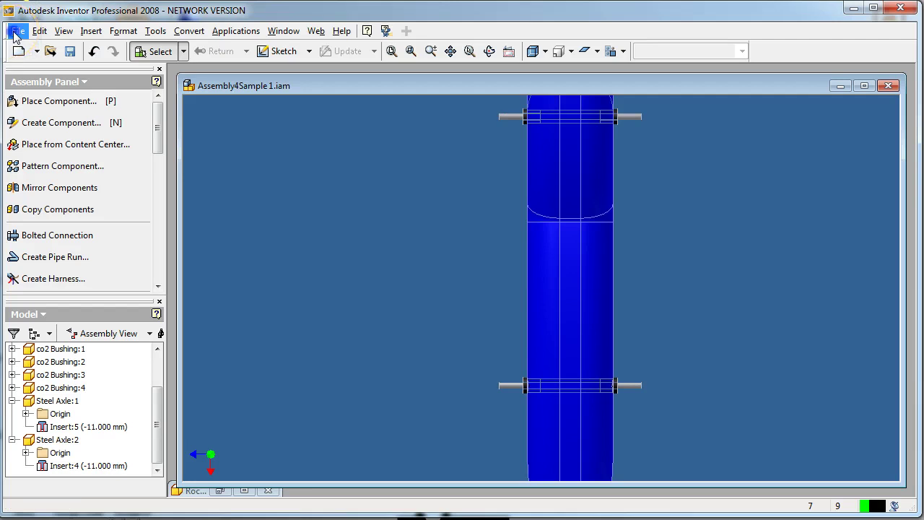
click(22, 33)
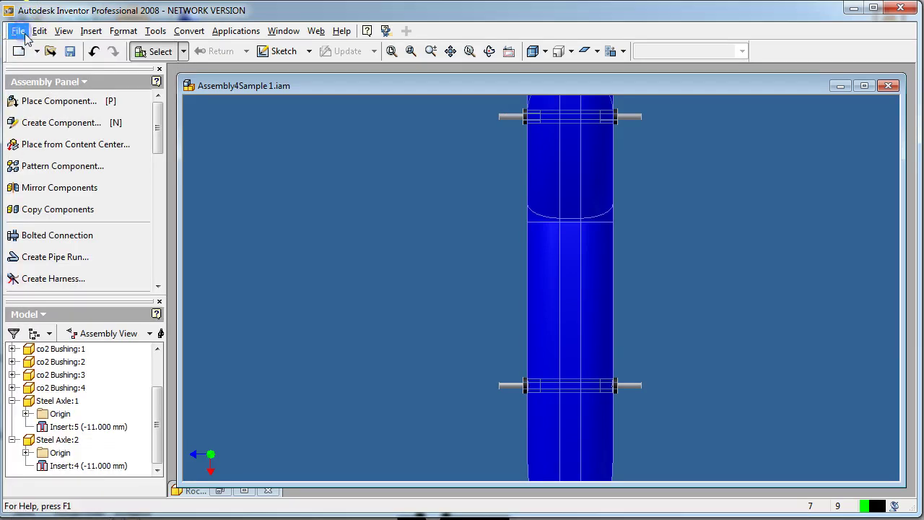
click(46, 106)
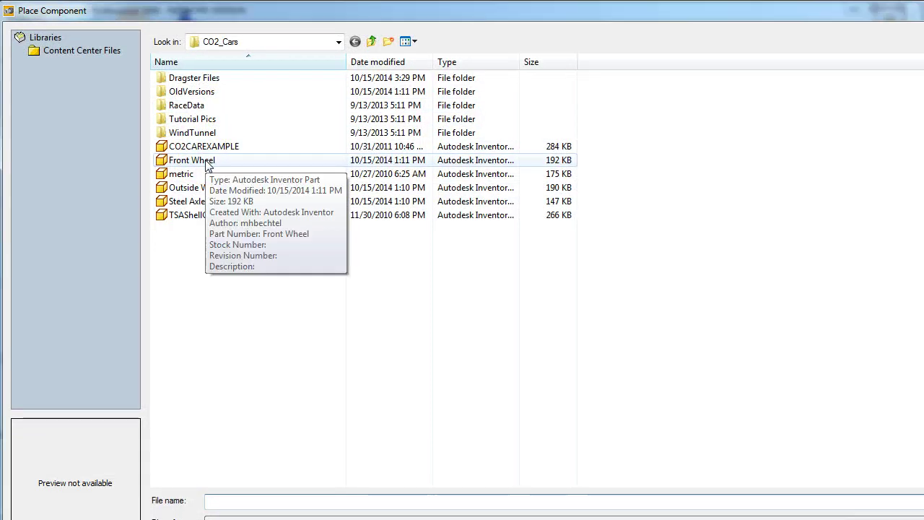
click(209, 160)
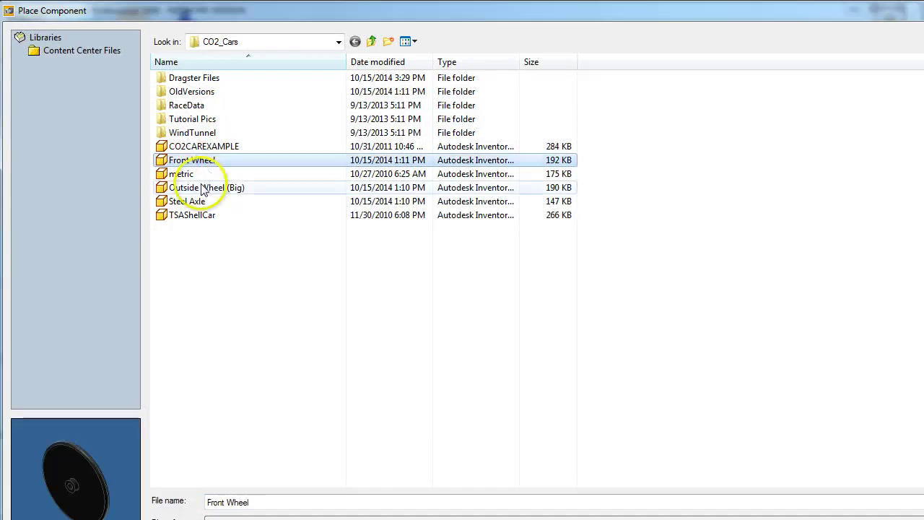
click(201, 188)
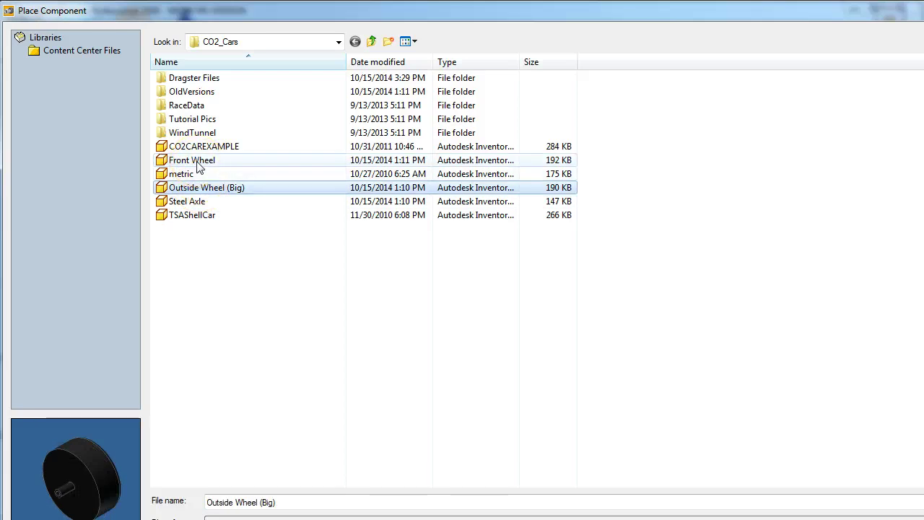
mouse_move(199, 166)
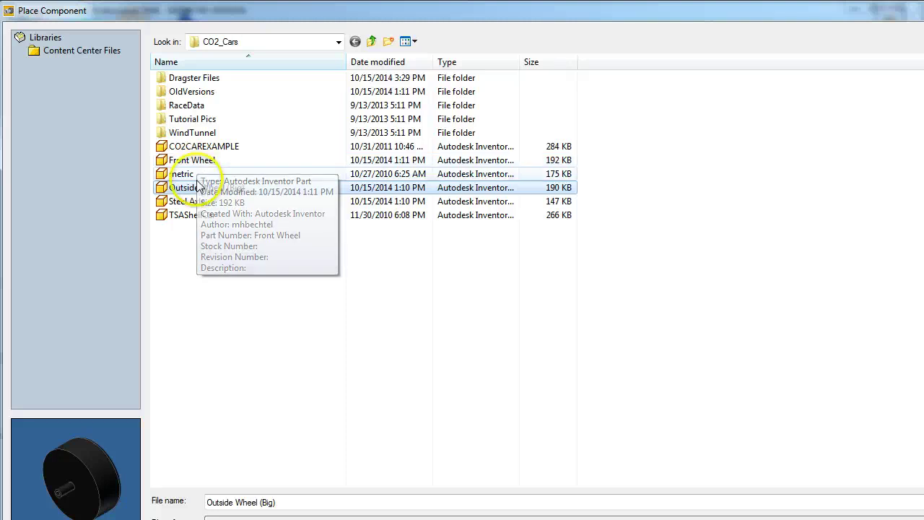
click(201, 165)
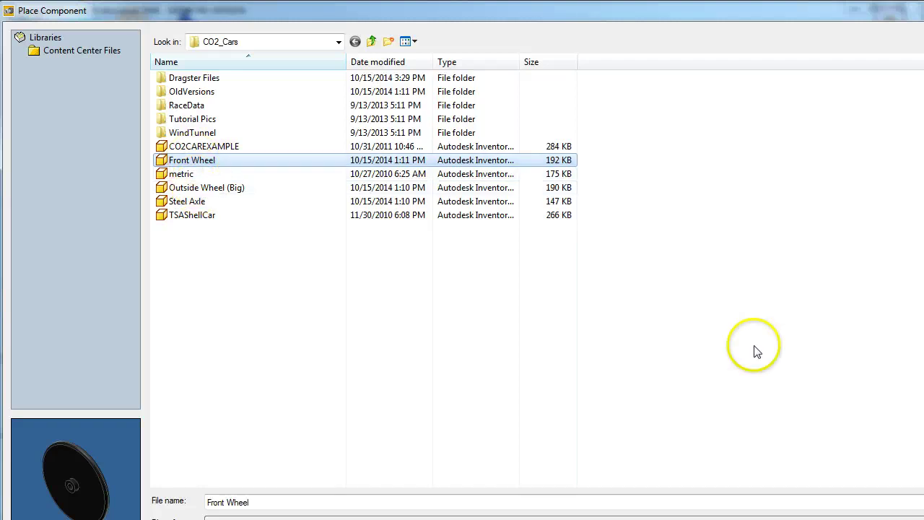
click(917, 517)
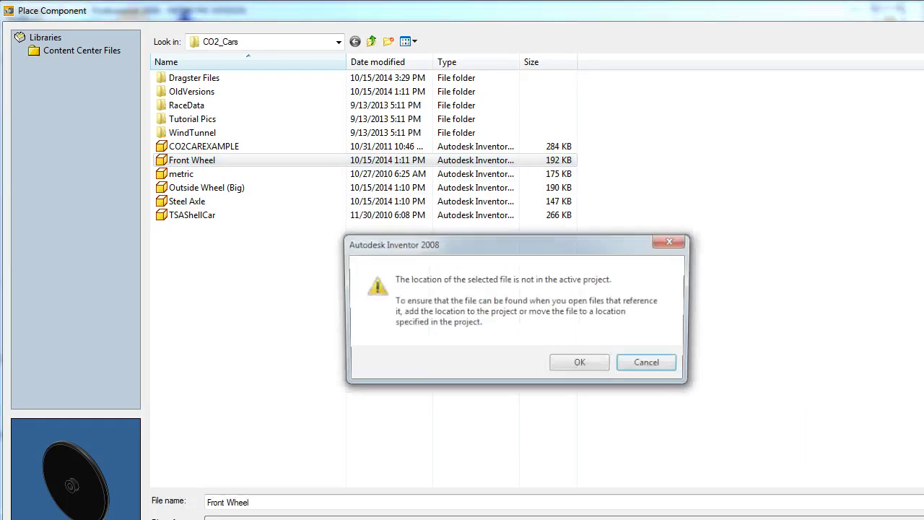
click(562, 361)
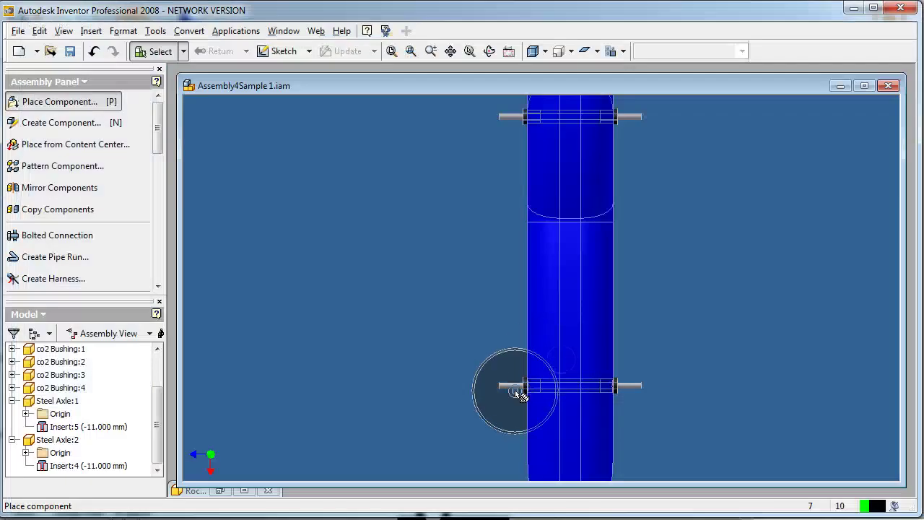
Place two front wheels, one on each side of the body beside Steel Axle:1, and end the placement.
click(438, 383)
click(715, 389)
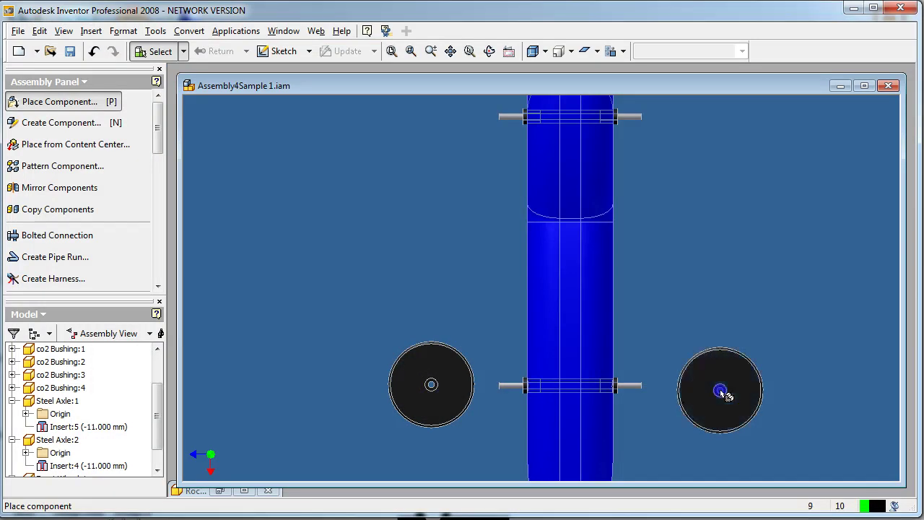
right_click(382, 247)
click(402, 258)
Apply an Insert constraint with zero offset between one end of Steel Axle:1 and the bore edge of the nearest front wheel.
scroll(439, 403, up, 1)
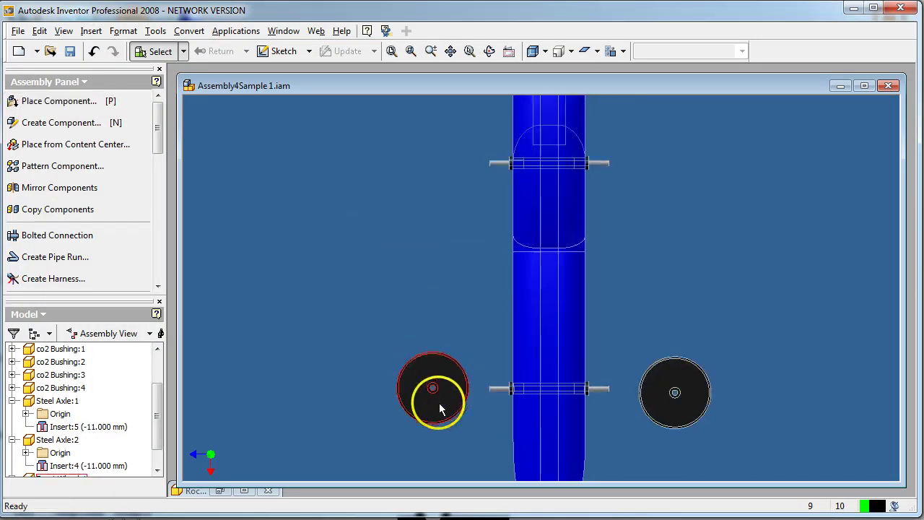
scroll(439, 403, down, 5)
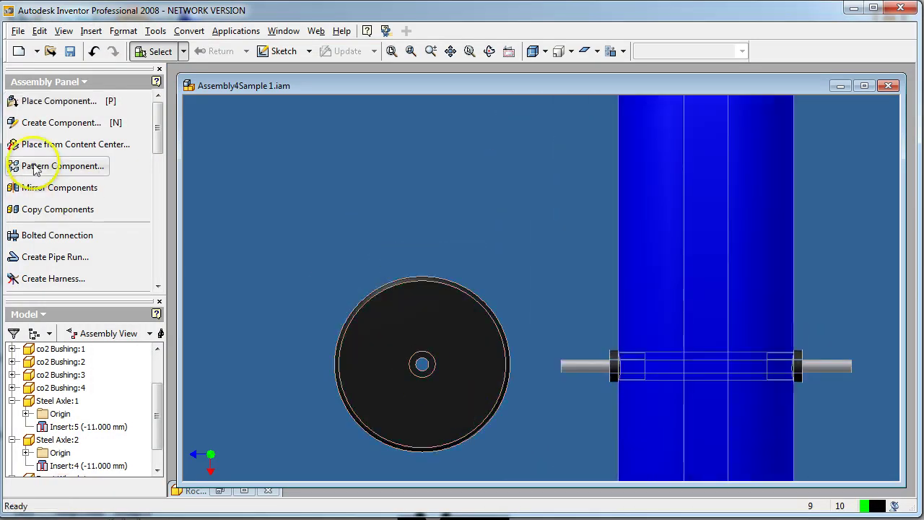
drag(156, 104, 156, 137)
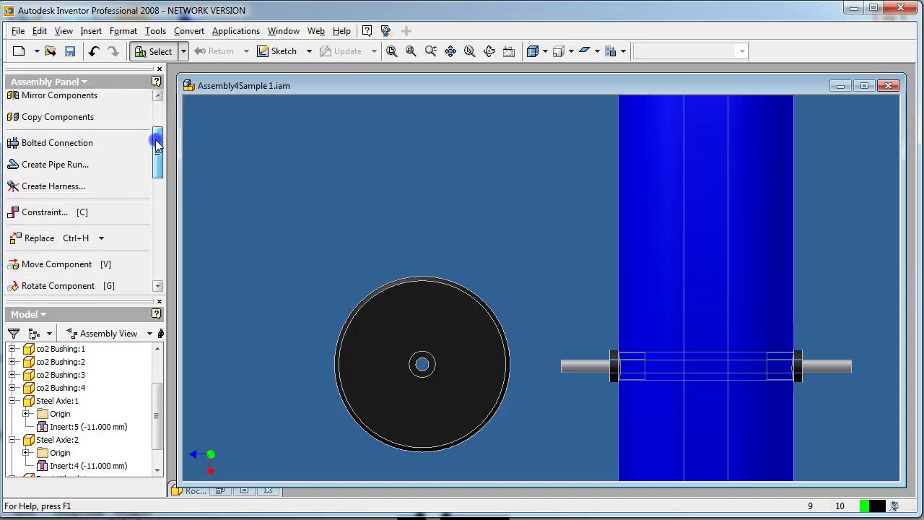
click(51, 210)
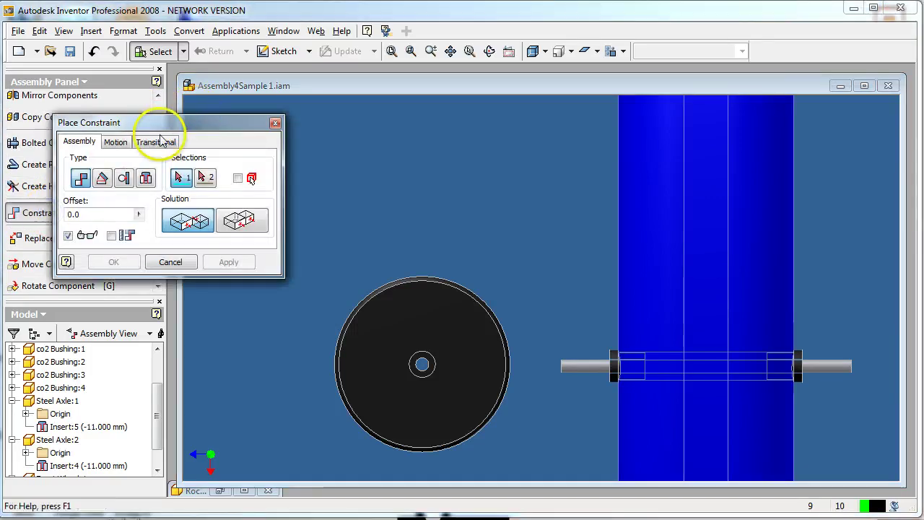
click(145, 179)
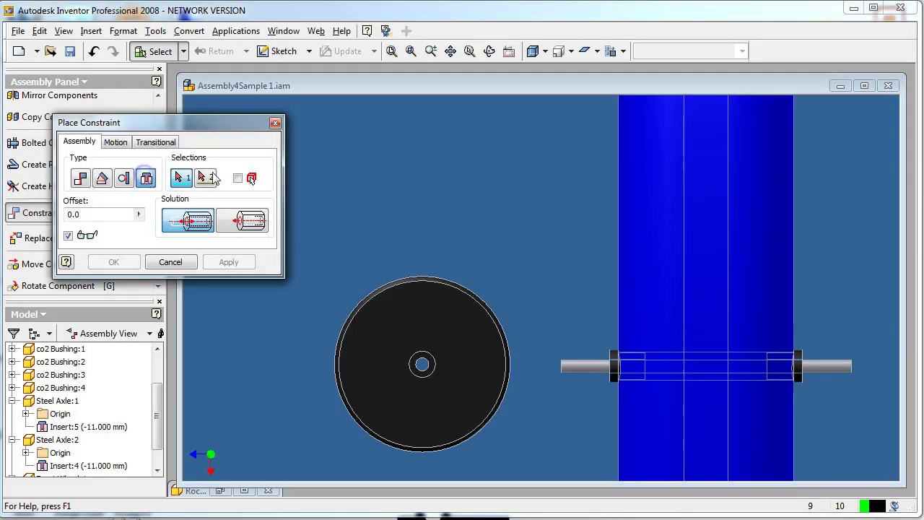
scroll(421, 364, up, 5)
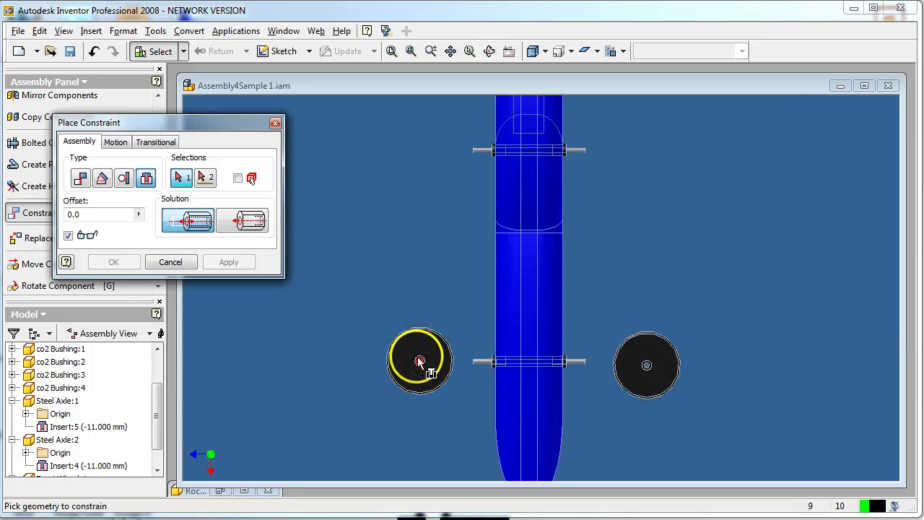
scroll(422, 364, down, 4)
click(548, 367)
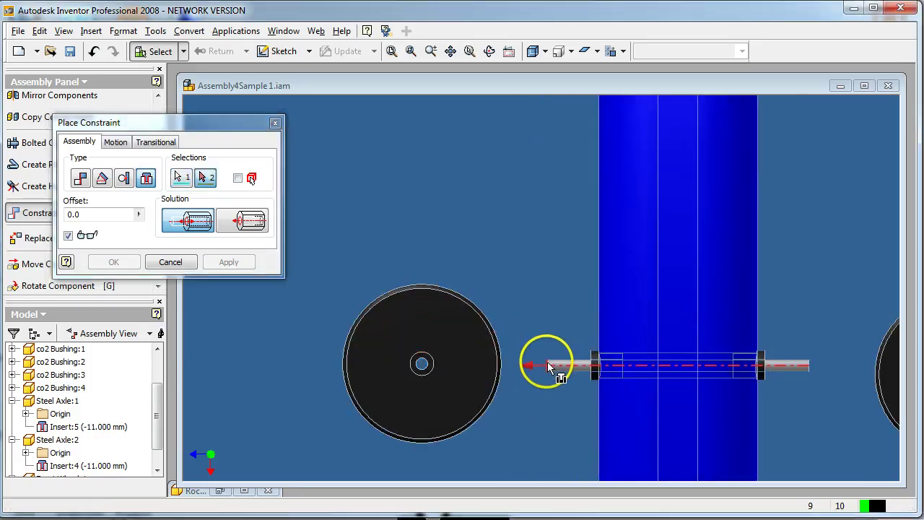
scroll(422, 364, down, 5)
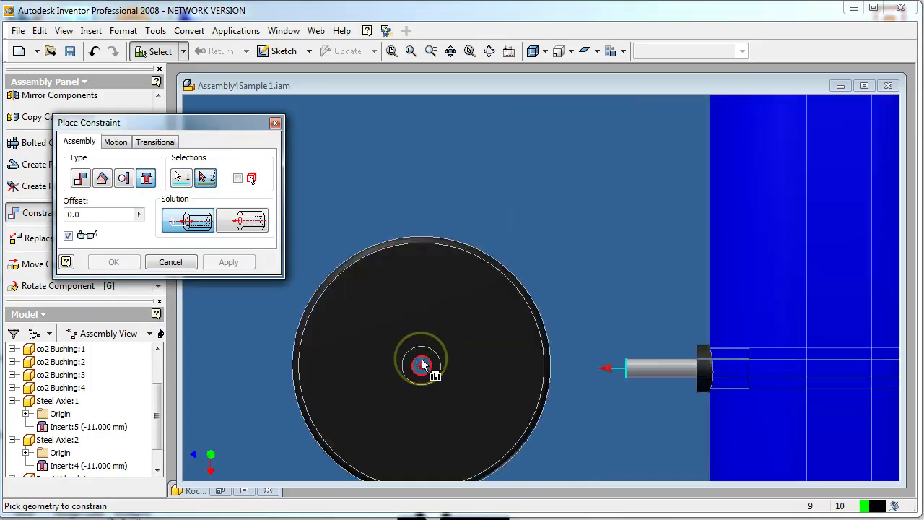
click(410, 357)
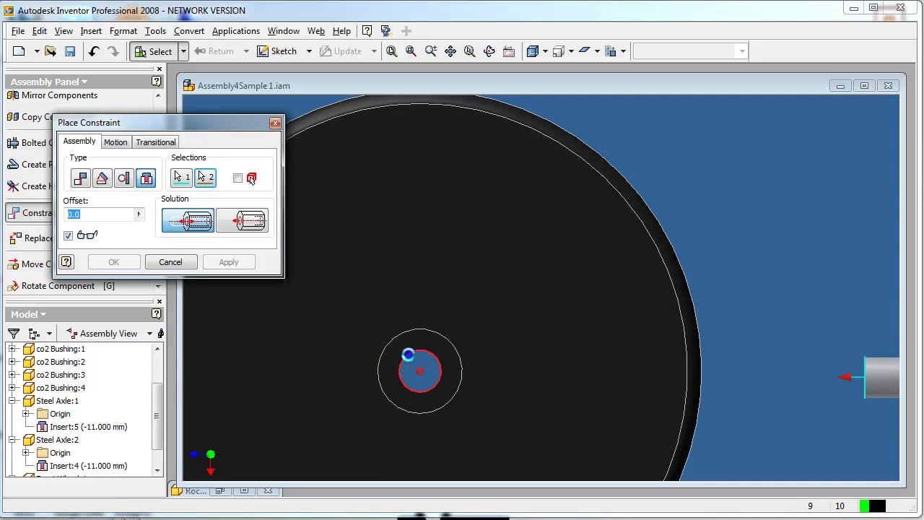
scroll(474, 333, up, 6)
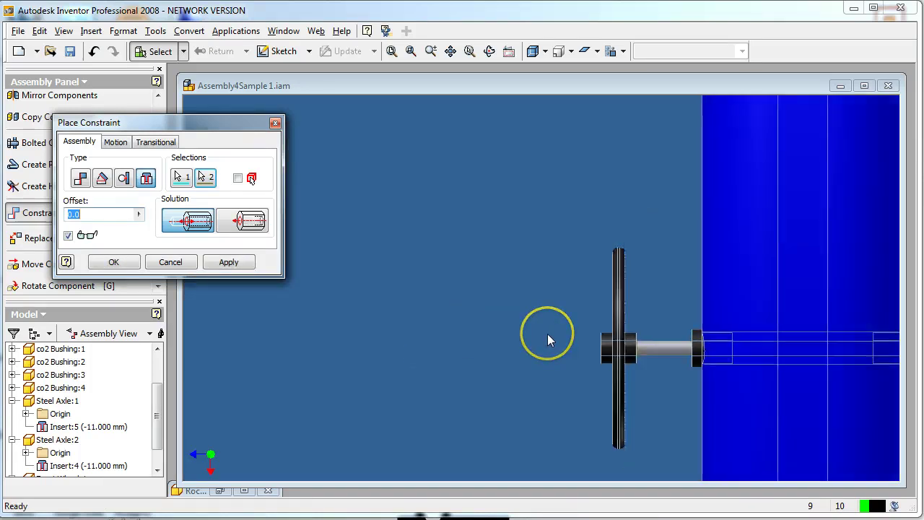
click(228, 263)
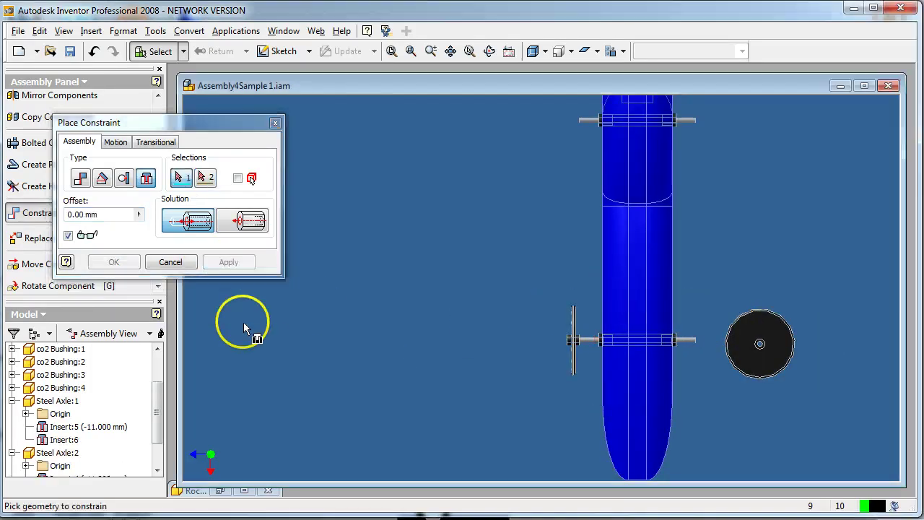
click(275, 123)
Apply an Insert constraint with zero offset between the free end of Steel Axle:1 and the second front wheel's bore edge, ending the command.
click(41, 210)
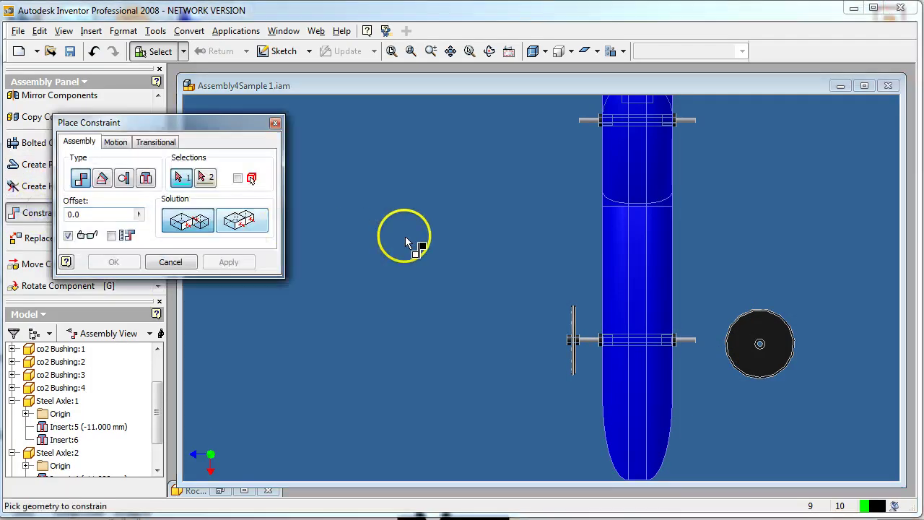
click(146, 178)
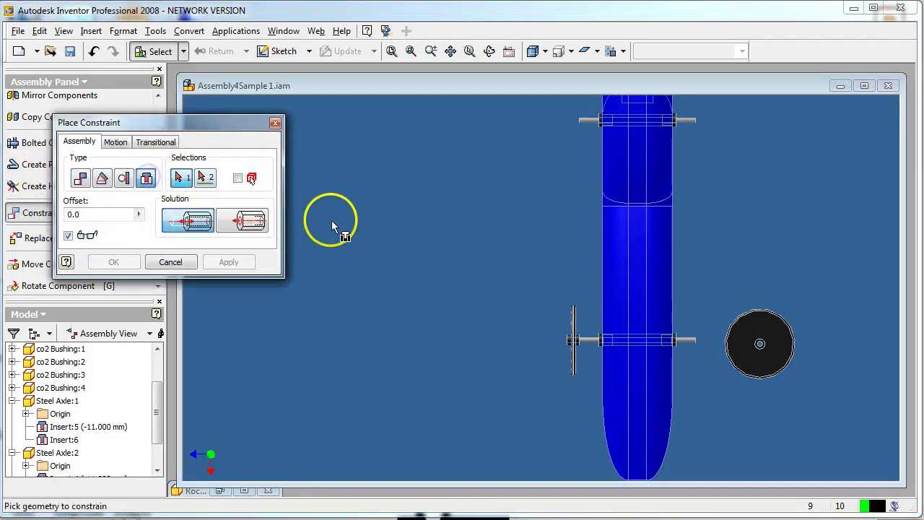
scroll(719, 342, down, 1)
scroll(719, 343, up, 3)
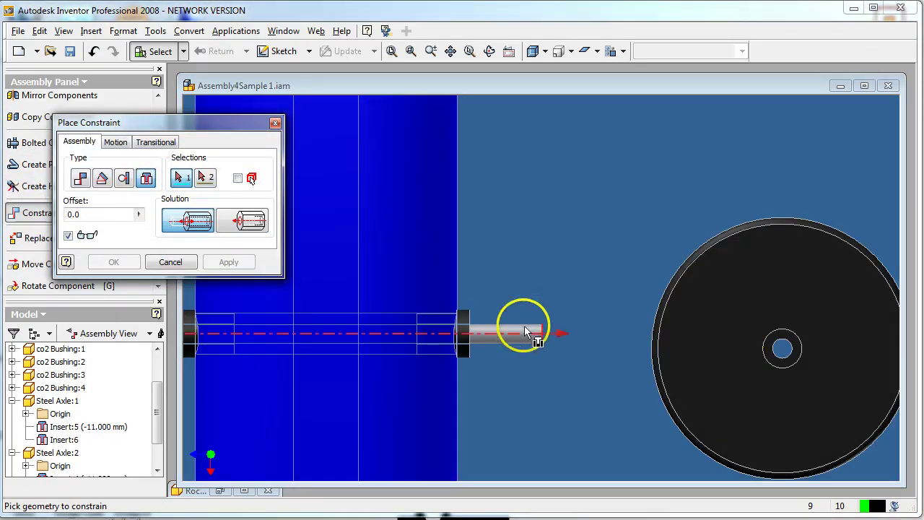
click(542, 333)
click(780, 339)
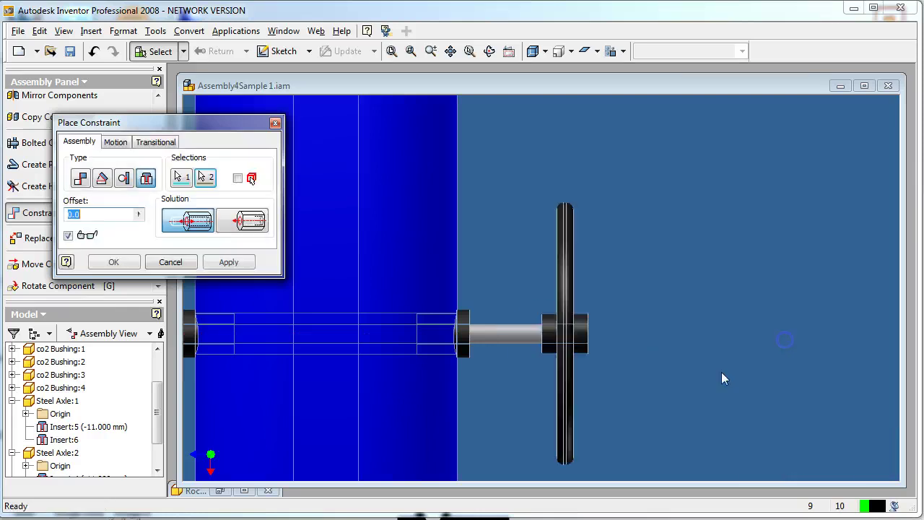
scroll(481, 314, down, 3)
scroll(337, 324, up, 2)
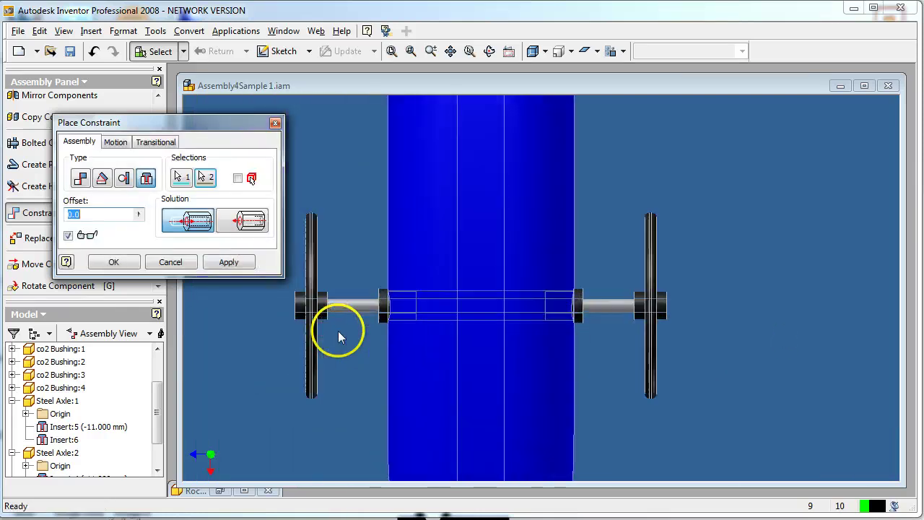
click(228, 263)
click(167, 262)
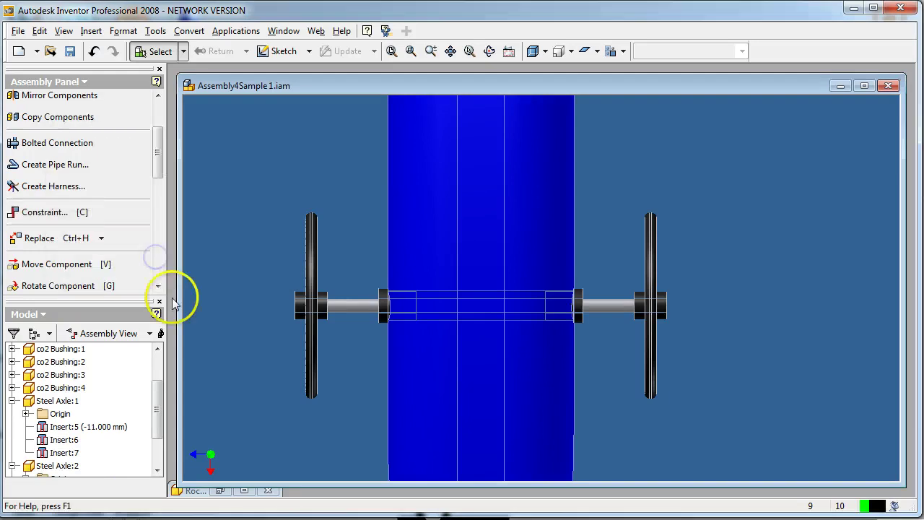
Move Front Wheel:1 inward along its axle by setting its Insert constraint offset to -5 mm, -8 mm and finally -10 mm.
drag(153, 396, 153, 422)
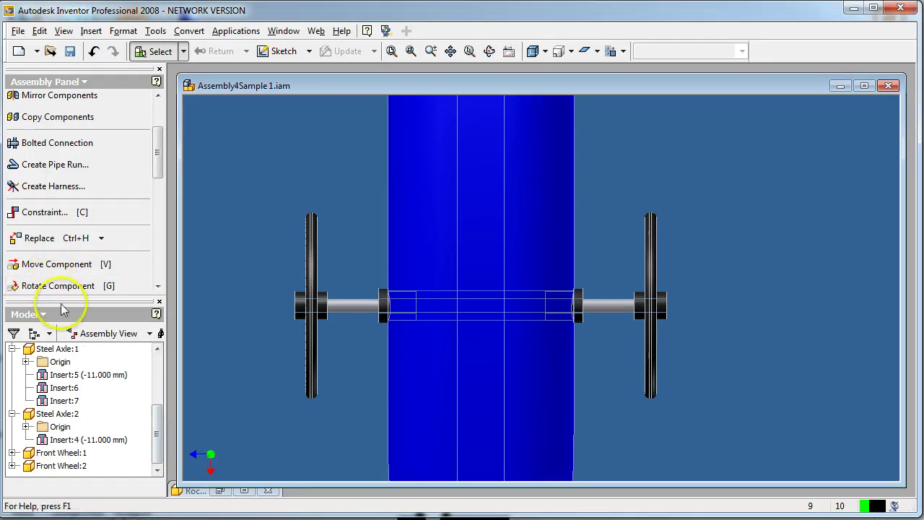
click(60, 452)
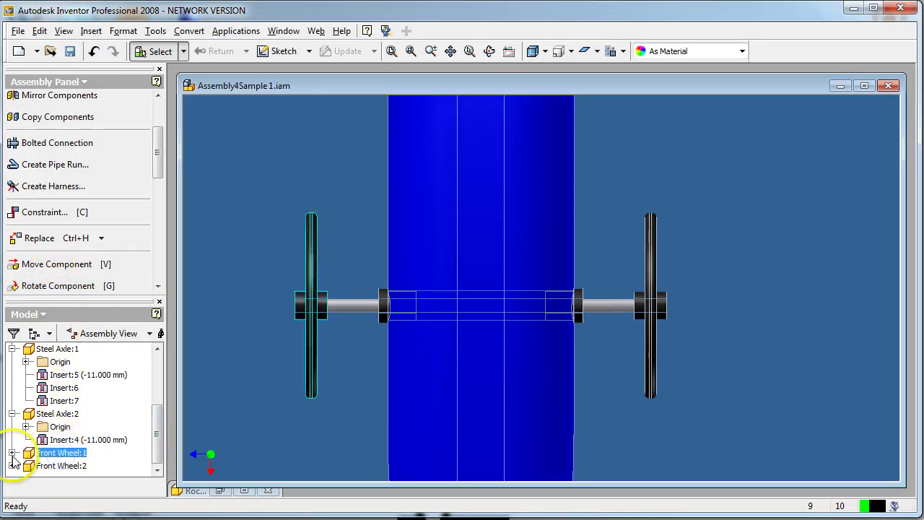
click(11, 453)
click(64, 466)
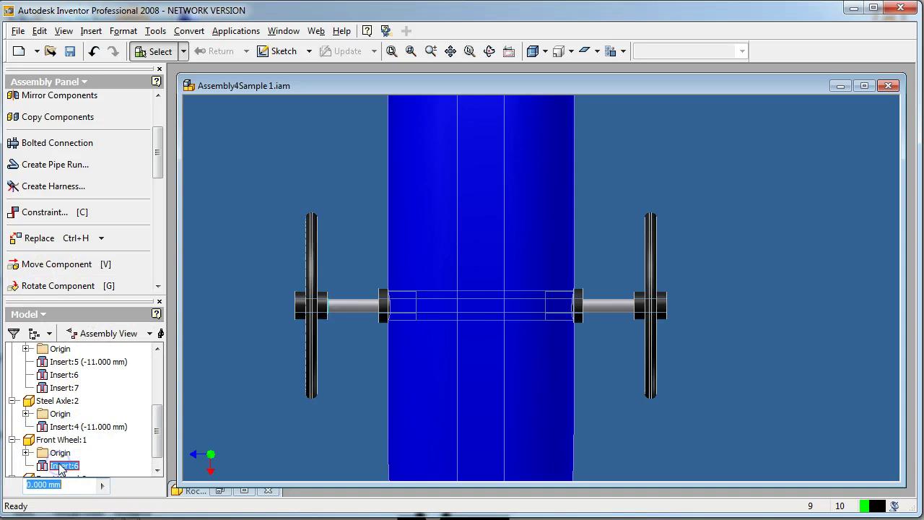
drag(70, 487, 28, 485)
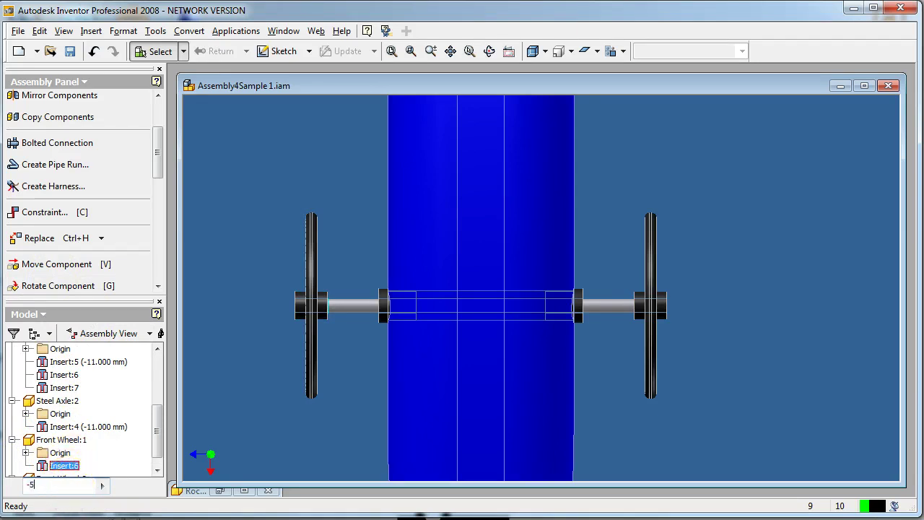
text(-5)
key(Return)
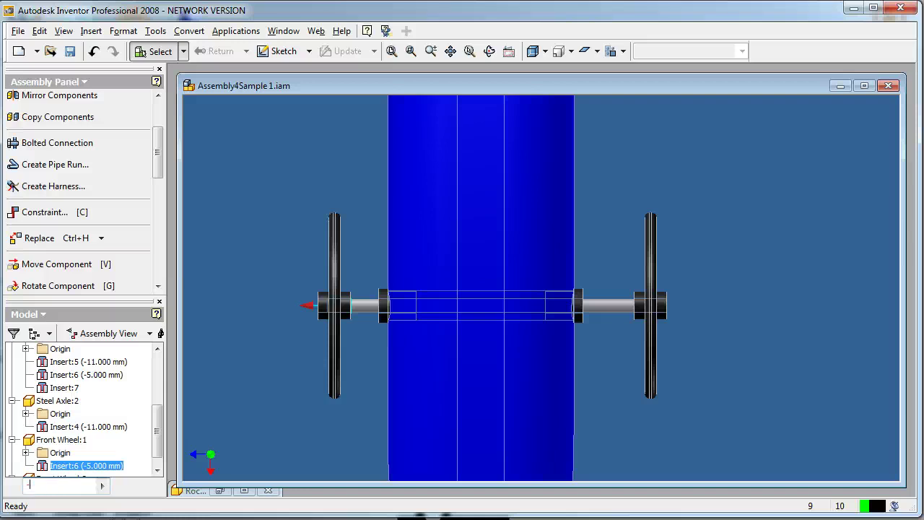
key(Return)
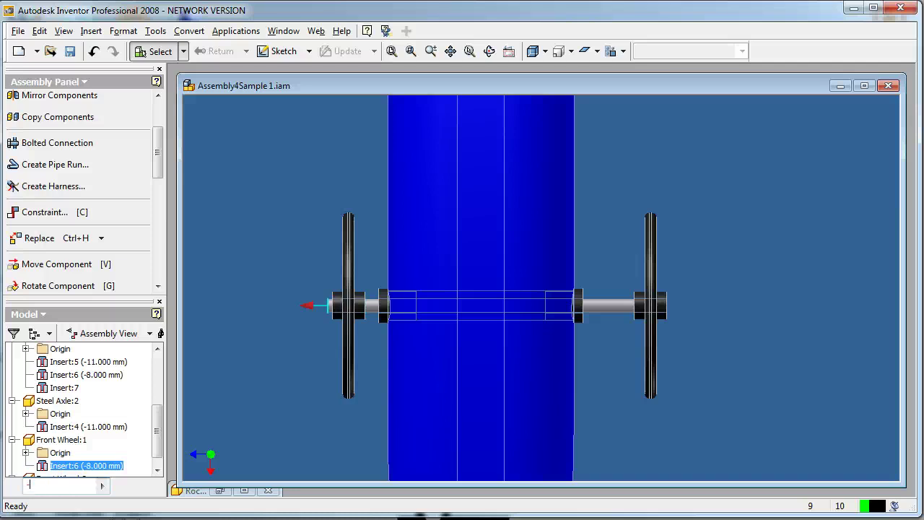
key(Return)
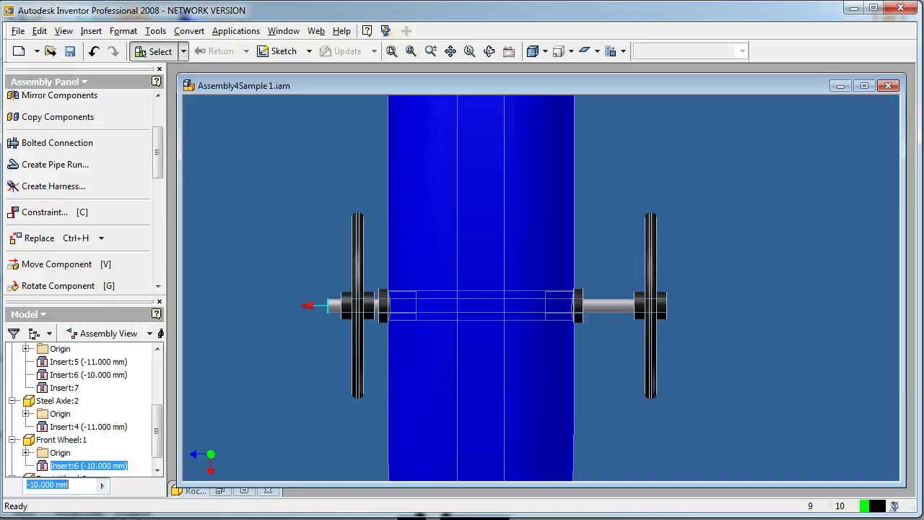
Measure around the gap between Front Wheel:1's hub and the adjacent bushing, and close the distance measurement.
scroll(409, 325, up, 5)
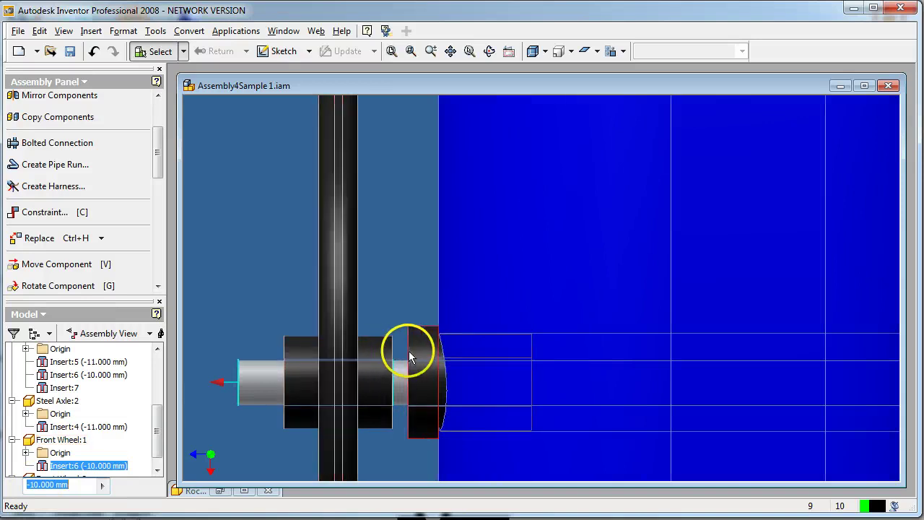
click(155, 30)
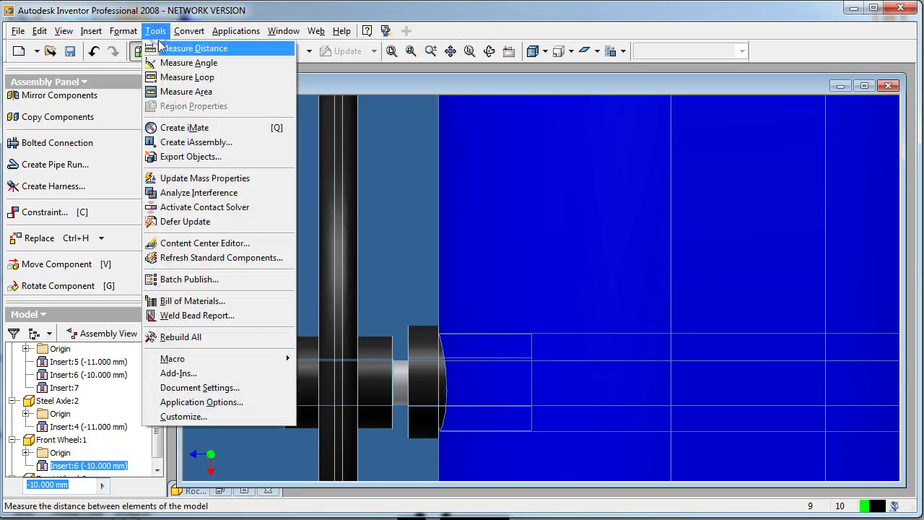
click(161, 48)
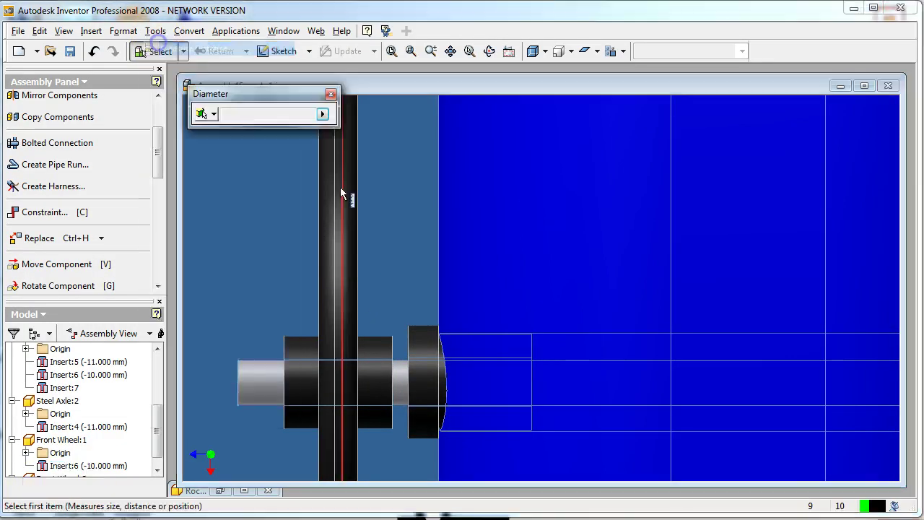
click(406, 360)
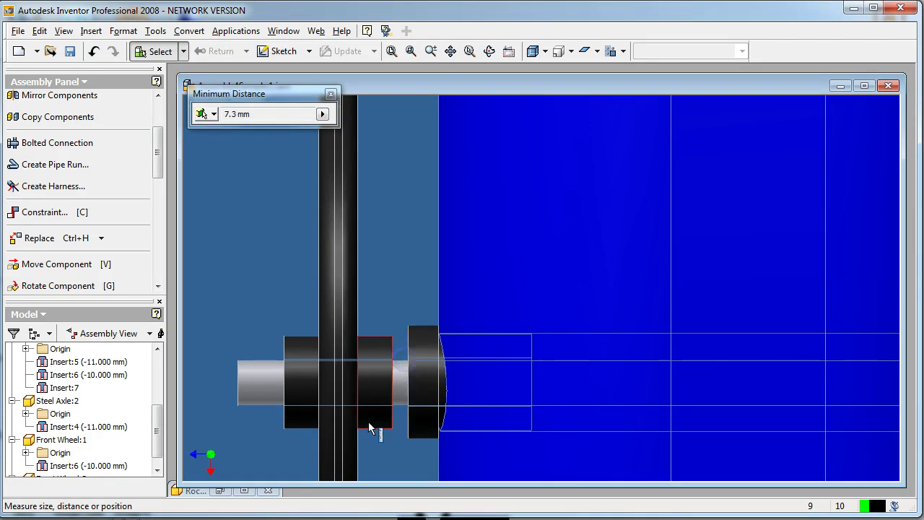
click(356, 446)
click(398, 382)
scroll(398, 382, up, 2)
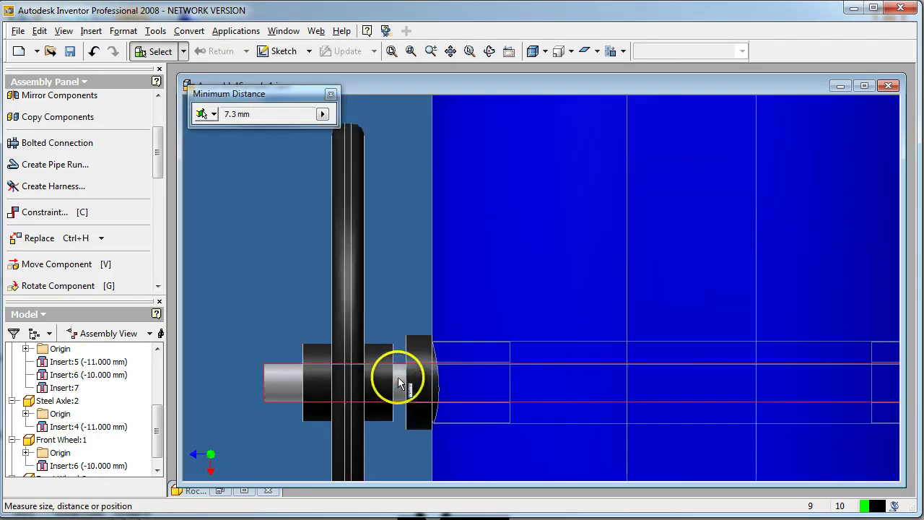
scroll(398, 382, down, 5)
scroll(398, 378, up, 1)
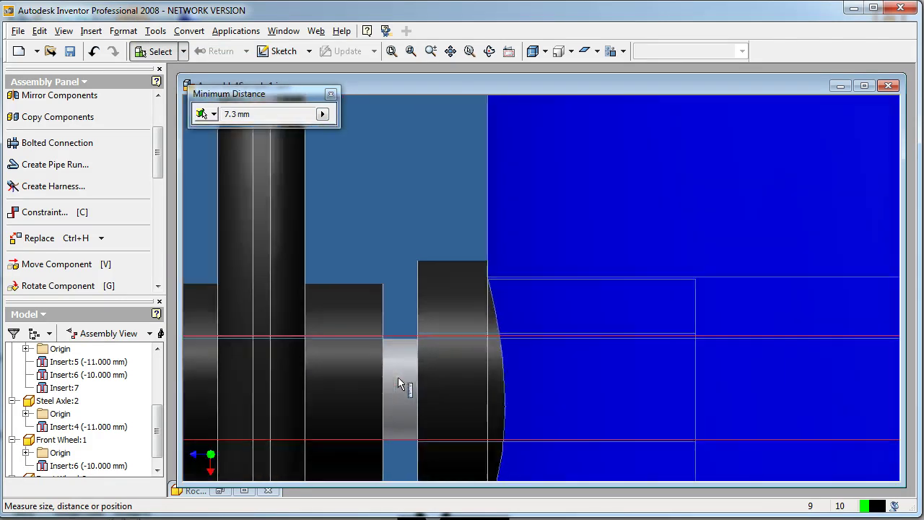
scroll(391, 394, down, 3)
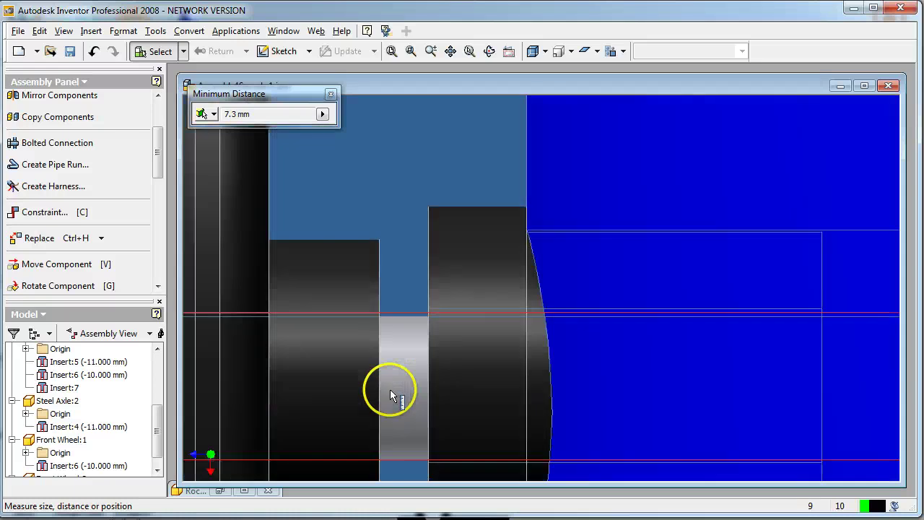
click(365, 375)
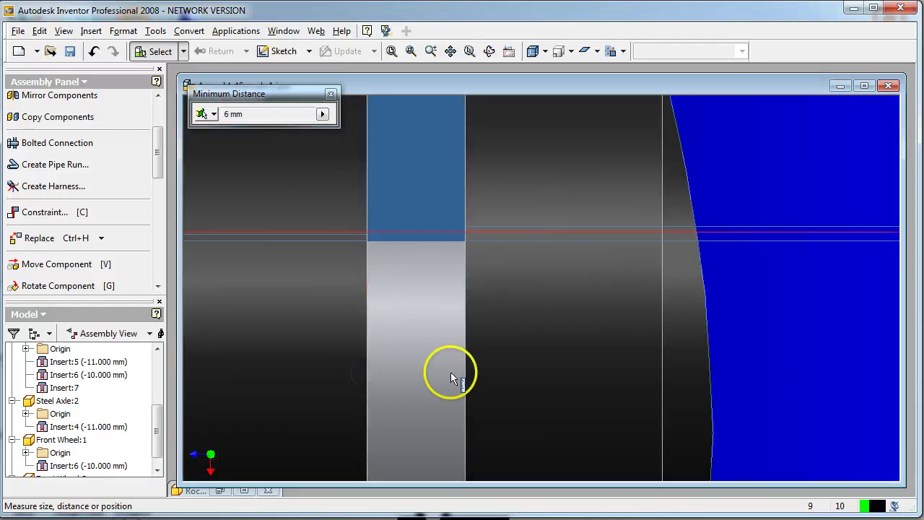
click(466, 365)
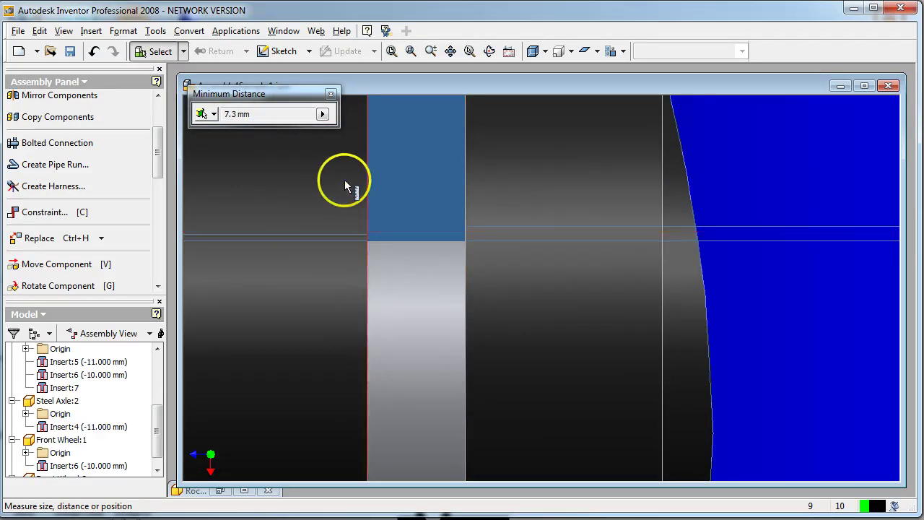
scroll(398, 320, up, 2)
scroll(394, 321, up, 2)
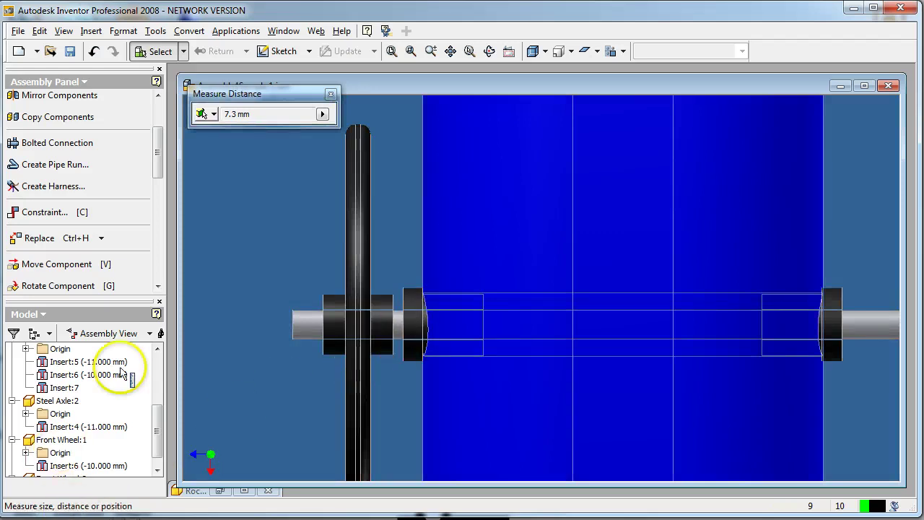
click(330, 94)
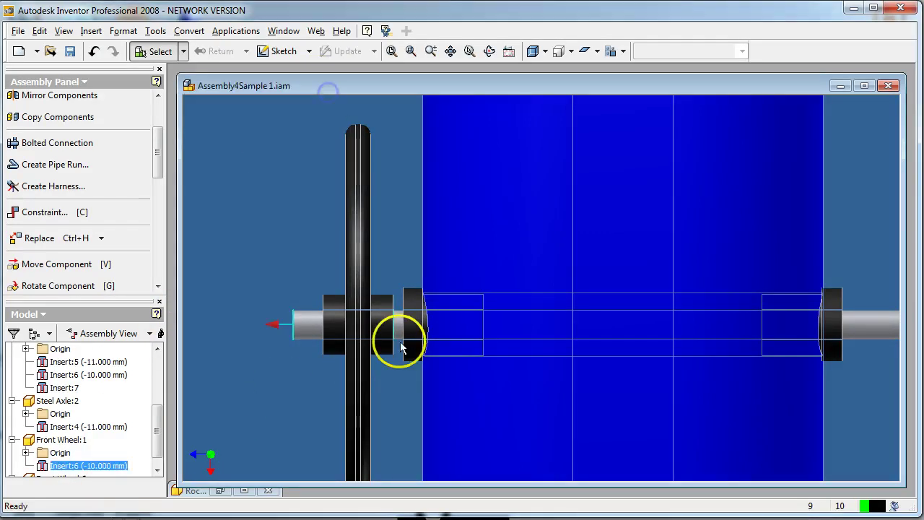
Try an offset of -12 mm on Front Wheel:1's Insert constraint, and restore the offset to -10 mm.
click(354, 325)
scroll(148, 440, down, 1)
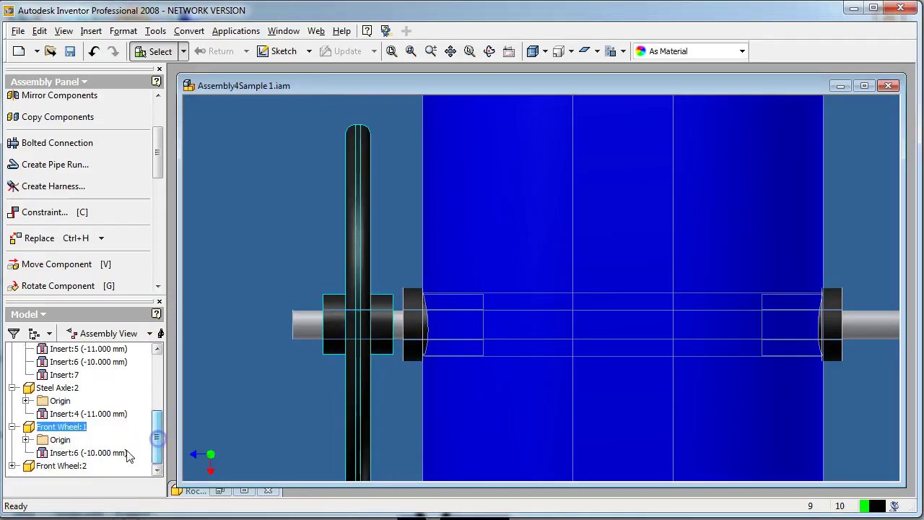
click(118, 452)
right_click(118, 452)
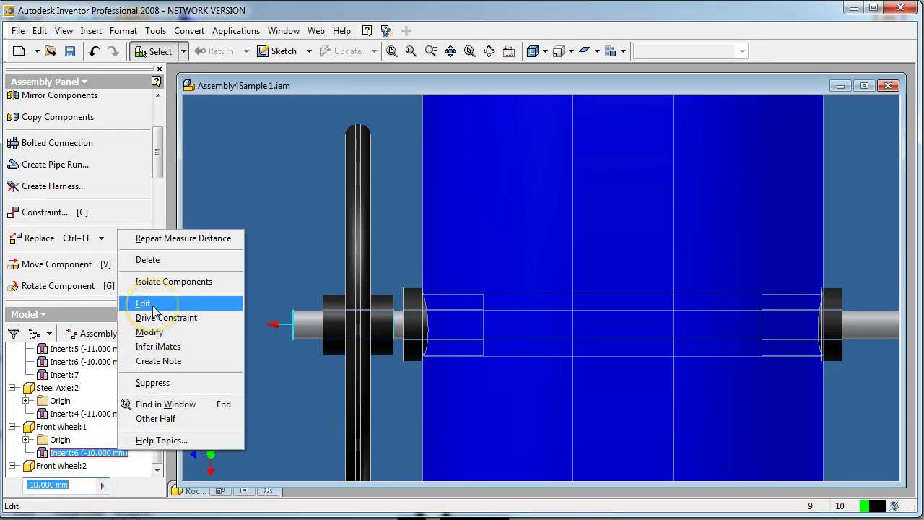
click(73, 490)
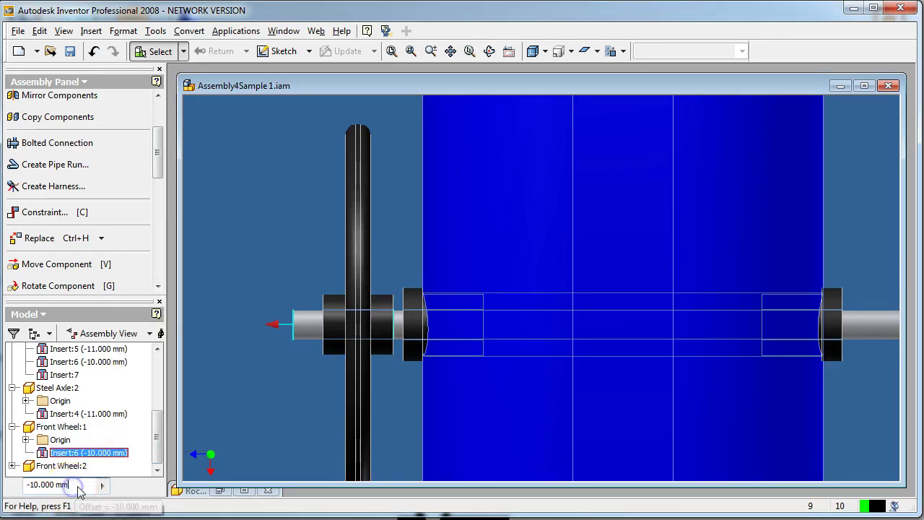
drag(77, 486, 7, 482)
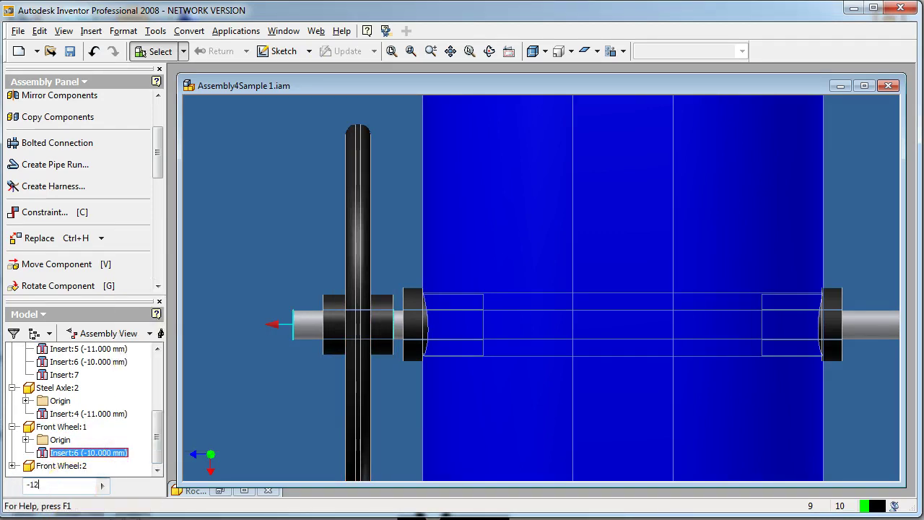
key(Return)
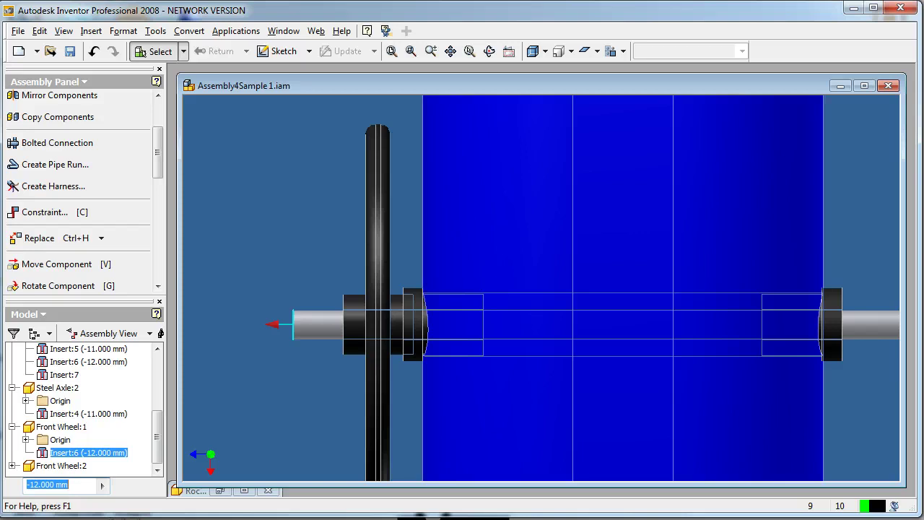
key(Return)
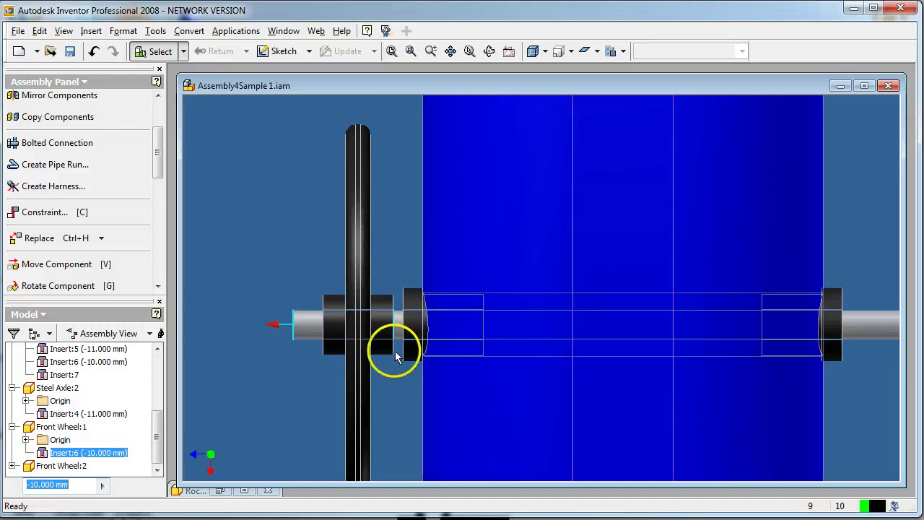
Set Front Wheel:2's Insert constraint offset to 10 mm, and correct it to -10 mm to move the wheel inward along the axle.
scroll(397, 356, down, 1)
scroll(398, 356, up, 1)
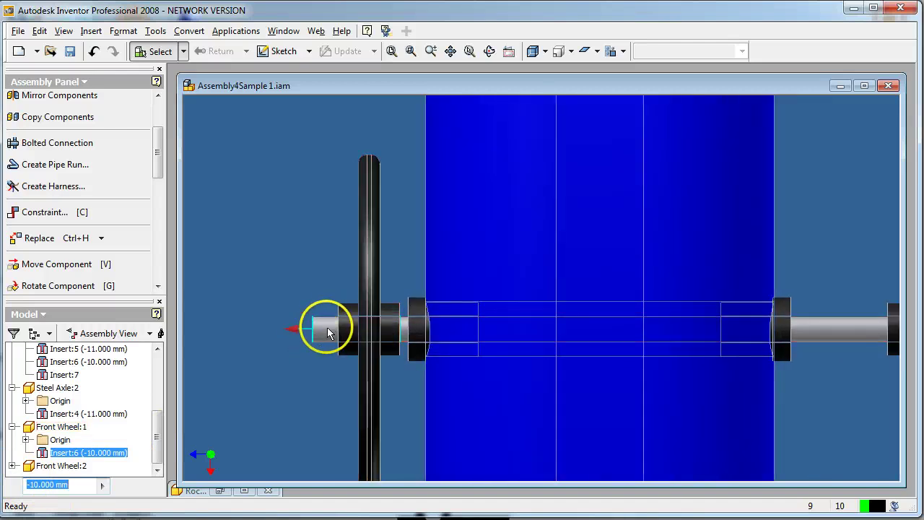
scroll(296, 338, down, 1)
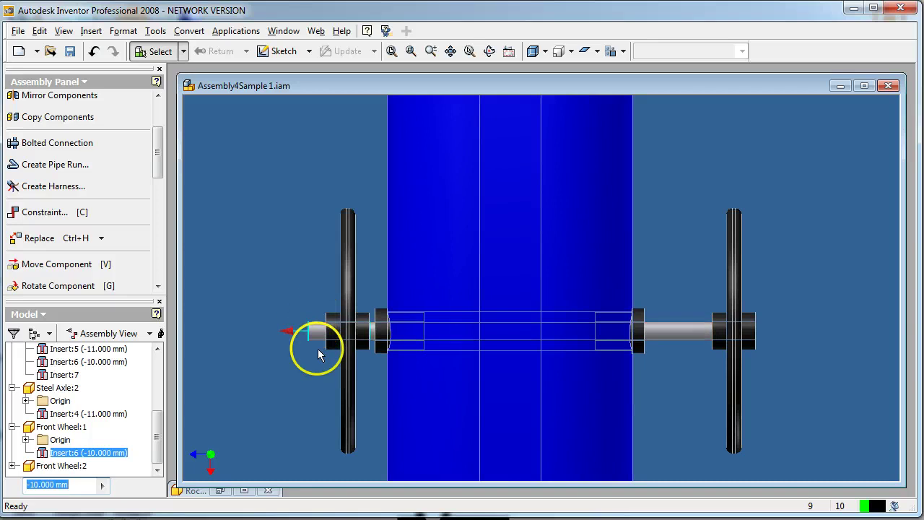
click(738, 327)
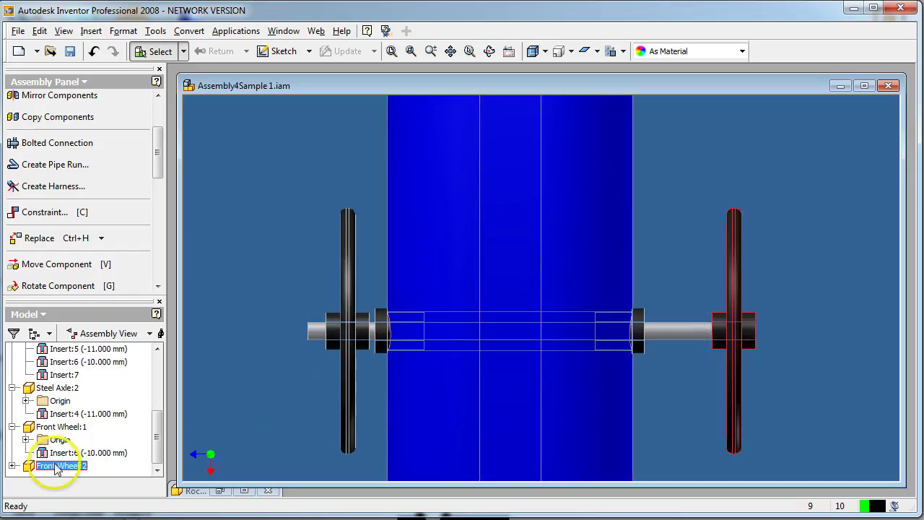
click(12, 466)
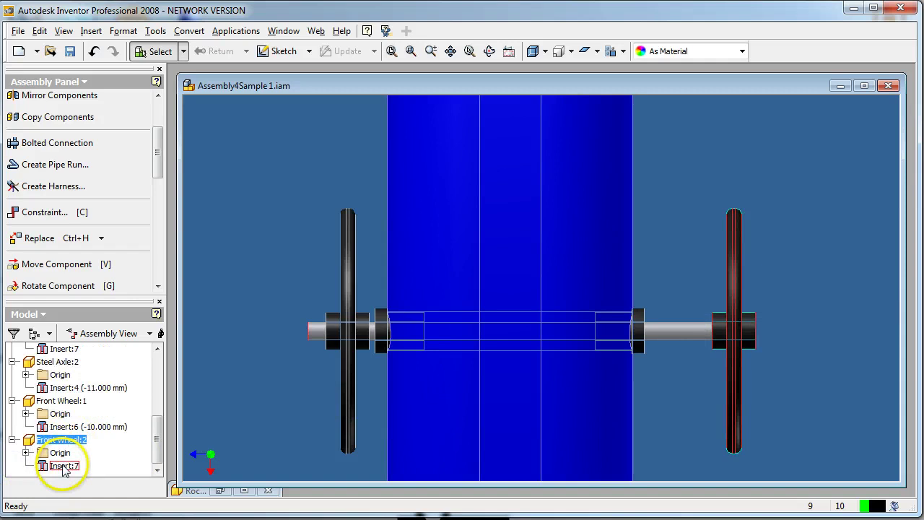
right_click(64, 468)
click(62, 480)
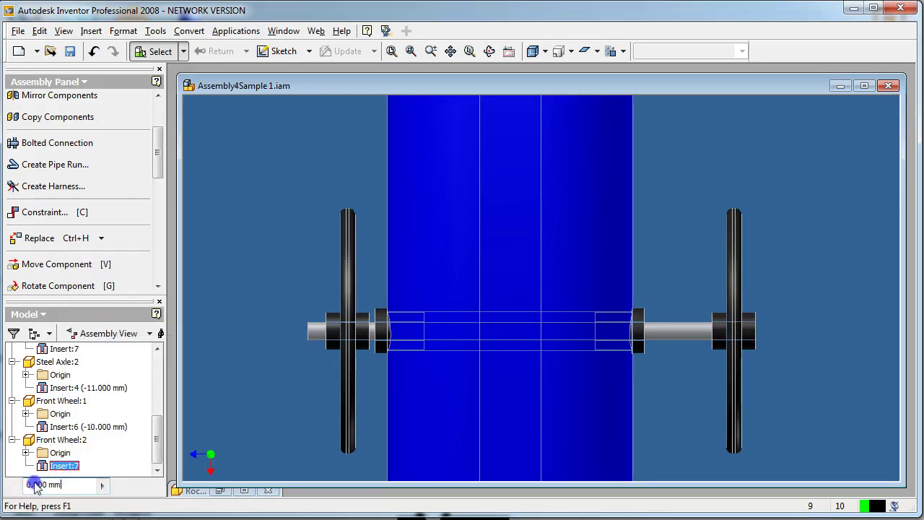
key(Return)
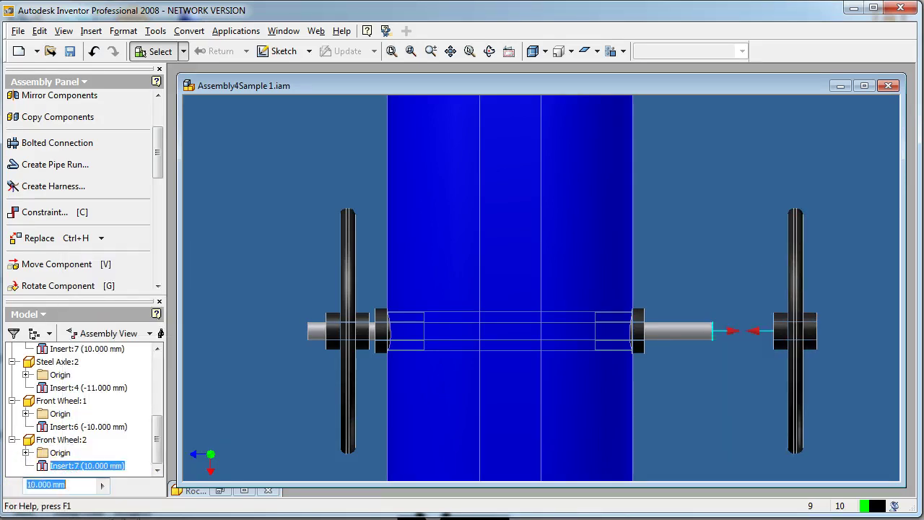
click(82, 489)
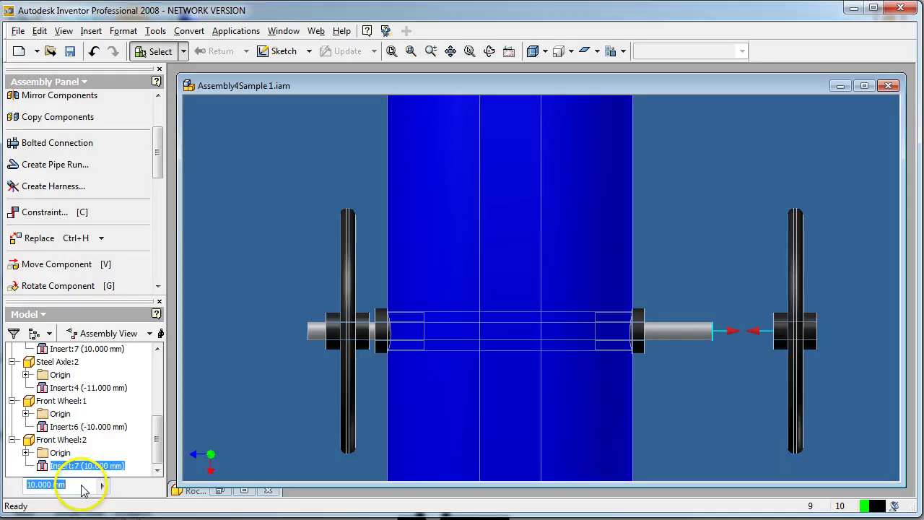
text(-10)
key(Return)
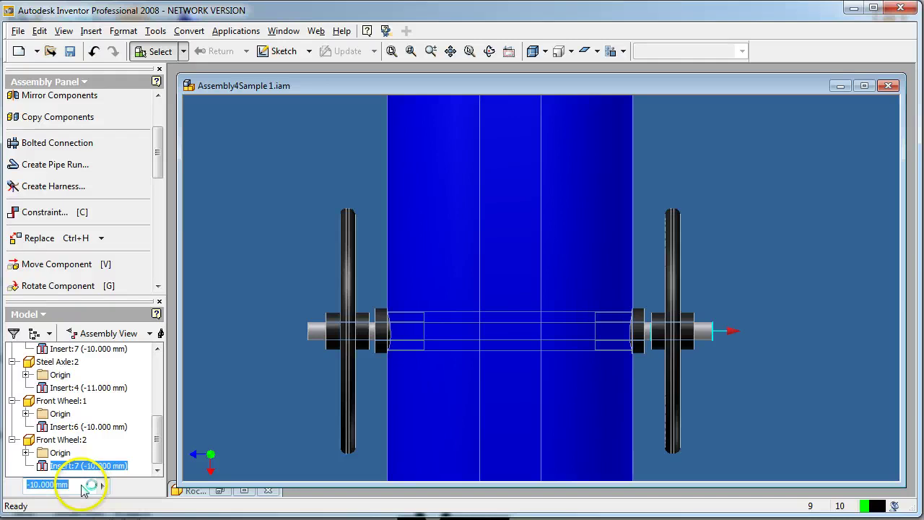
Edit the front steel axle in place and set its Extrusion1 distance to 58 mm to shorten it.
scroll(407, 402, up, 3)
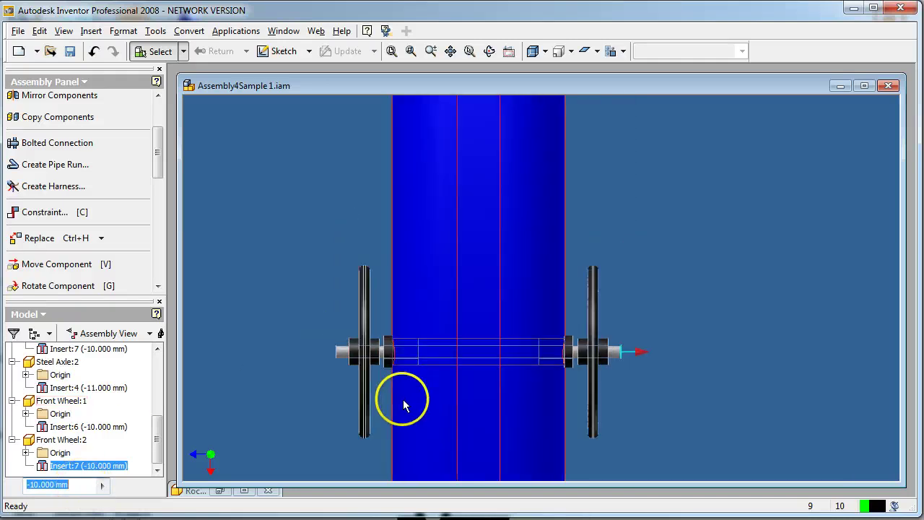
click(342, 351)
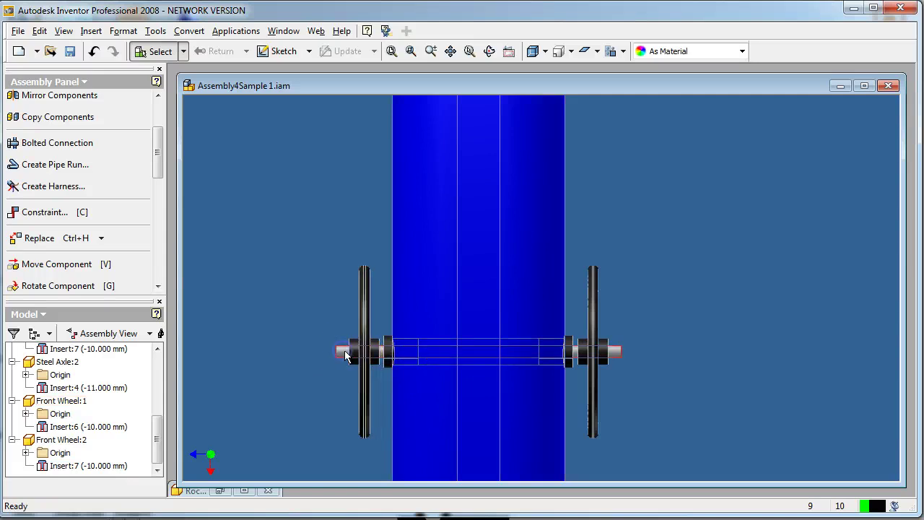
right_click(342, 354)
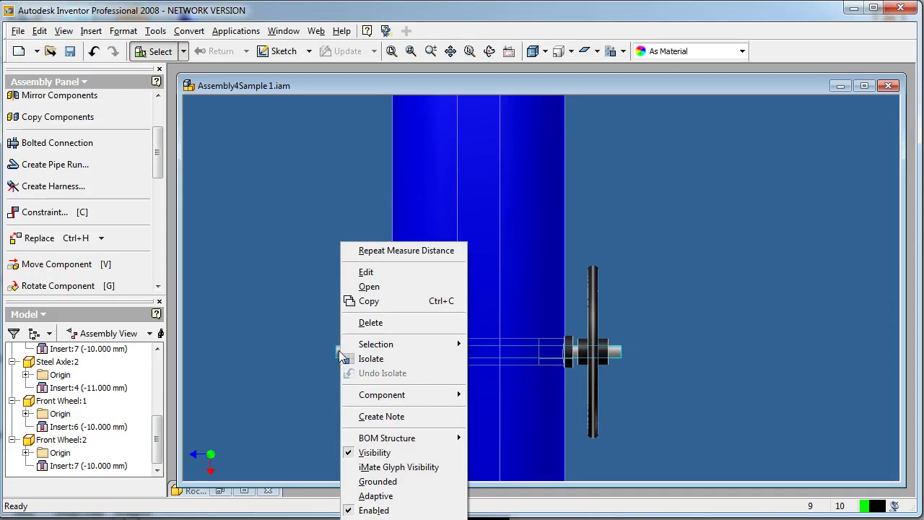
click(340, 351)
double_click(339, 350)
click(391, 319)
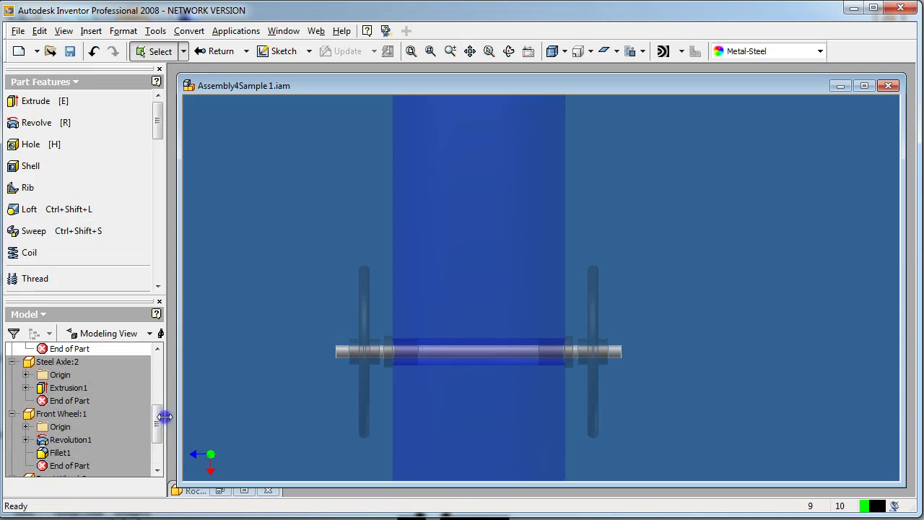
mouse_move(159, 417)
mouse_down()
mouse_move(155, 439)
mouse_move(161, 411)
mouse_up()
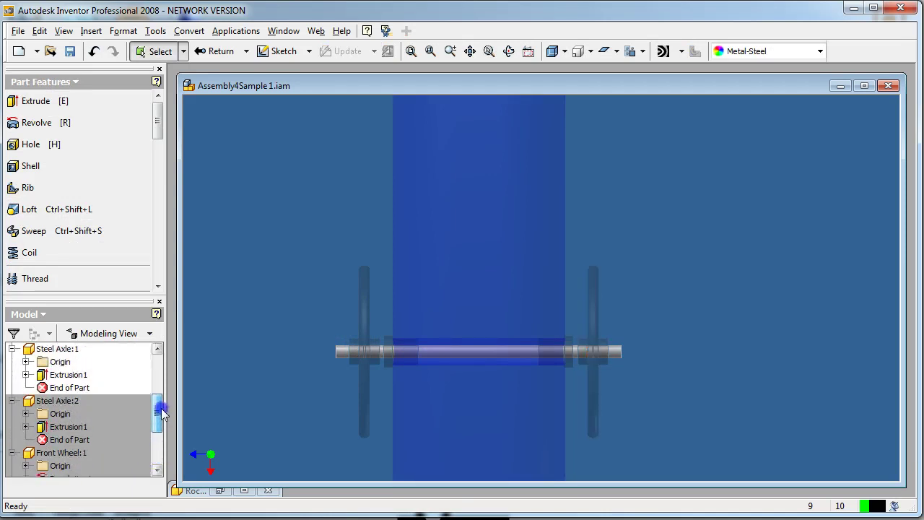
right_click(68, 430)
click(124, 297)
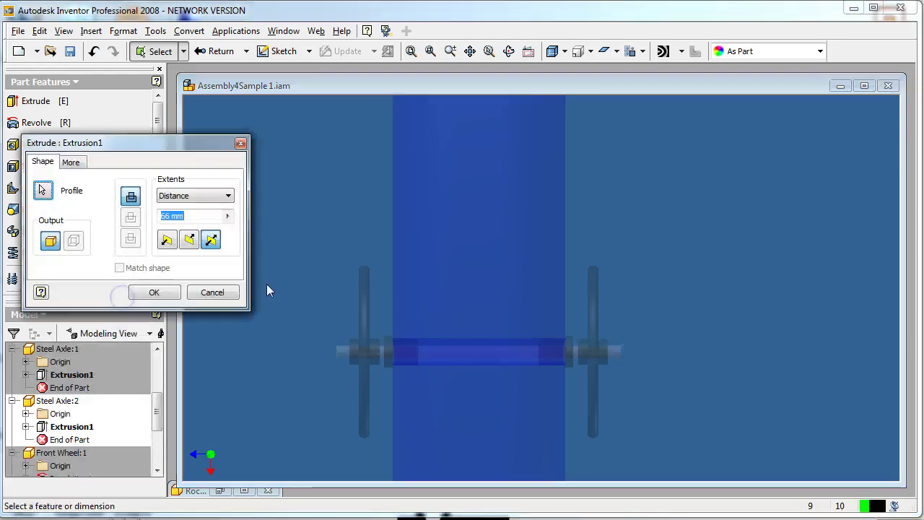
text(58)
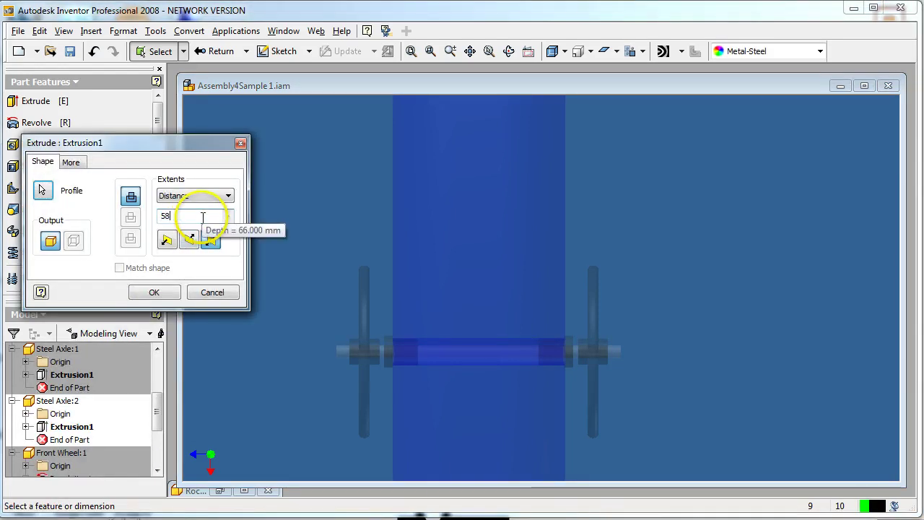
click(154, 292)
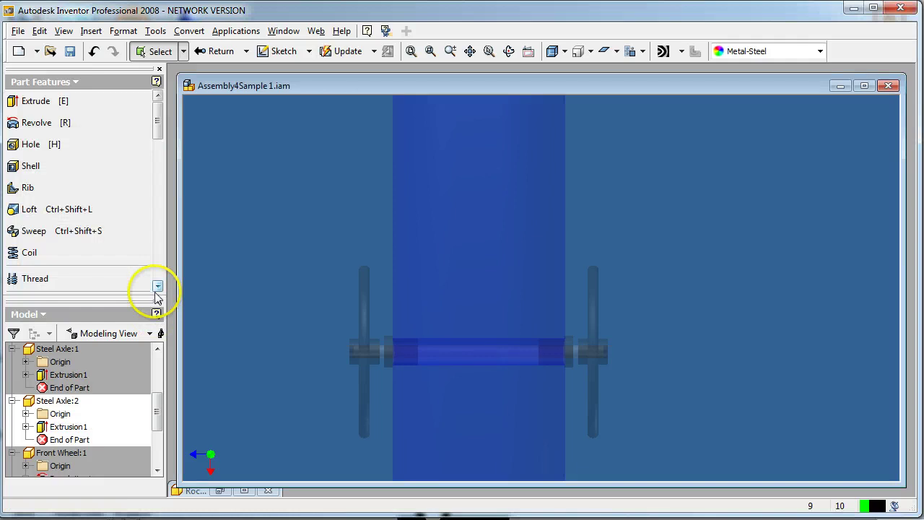
Examine the shortened axle's ends inside both front wheel hubs, and recheck the distance of its Extrusion1.
scroll(607, 346, down, 5)
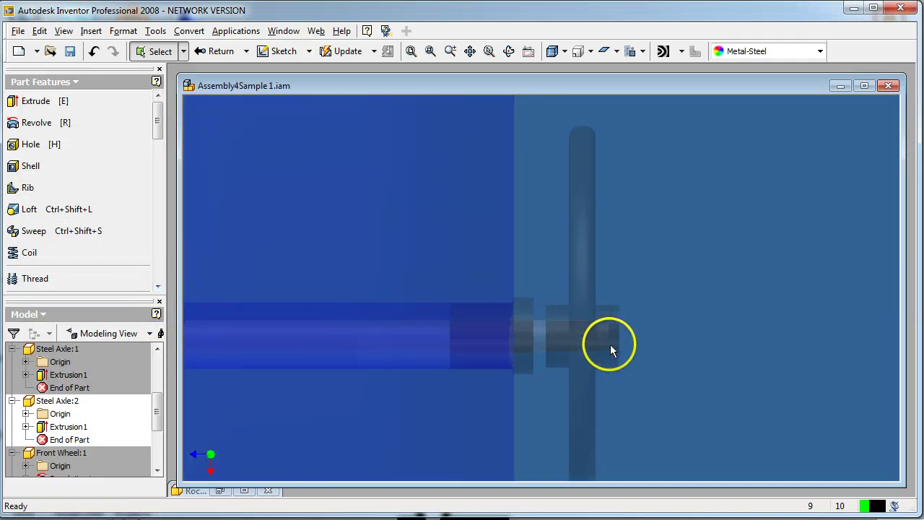
scroll(610, 334, up, 6)
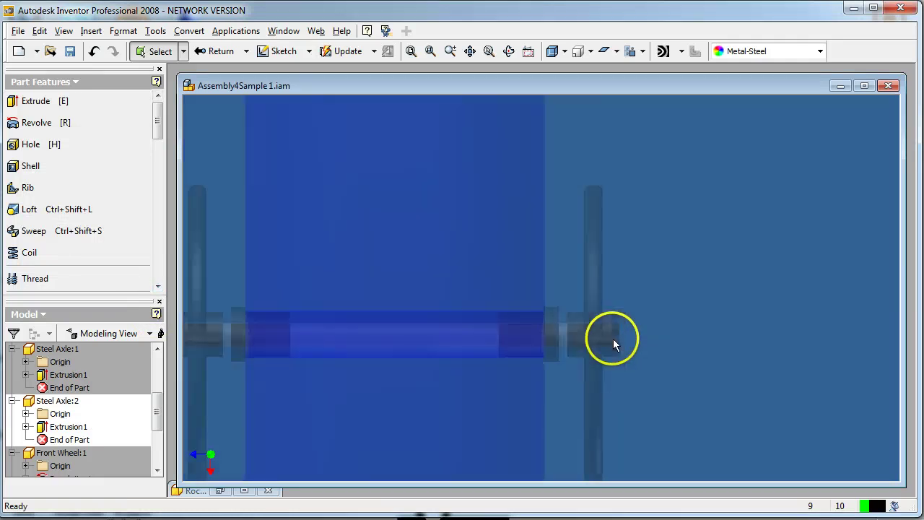
scroll(587, 342, up, 2)
scroll(326, 351, down, 3)
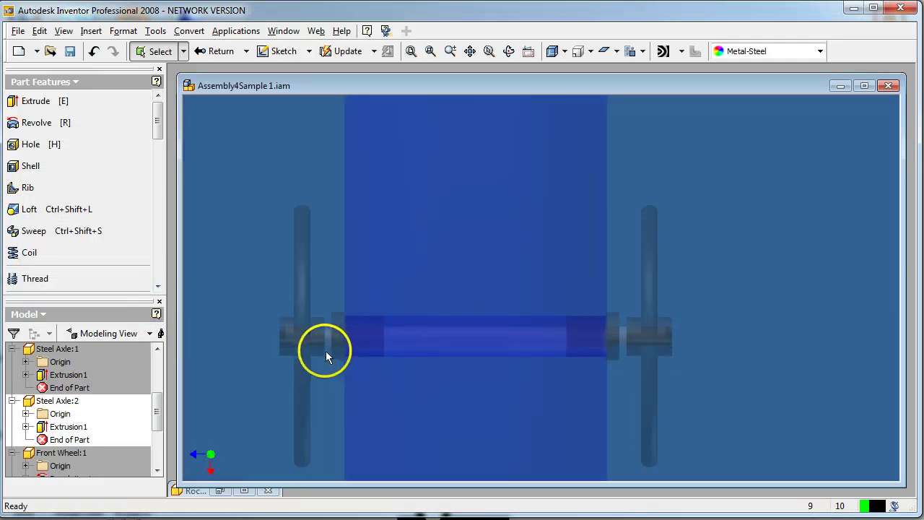
click(49, 422)
right_click(49, 426)
click(48, 426)
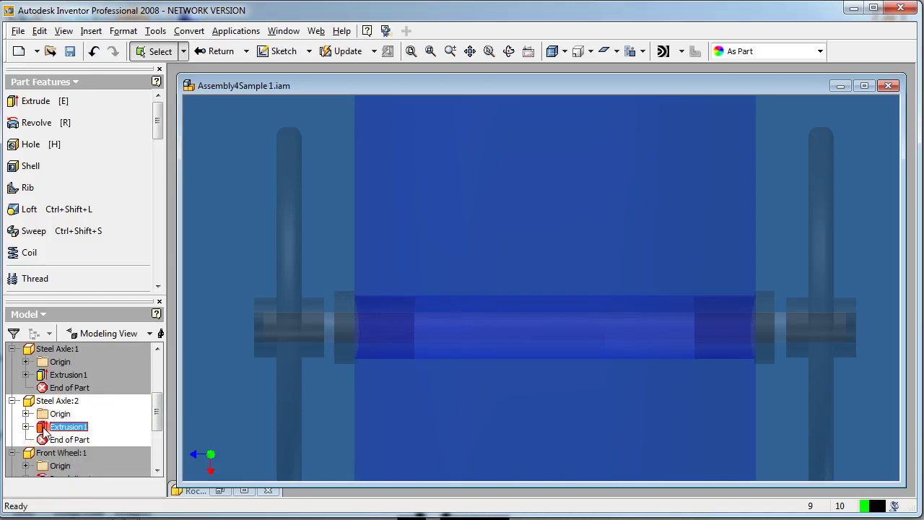
right_click(47, 426)
click(92, 258)
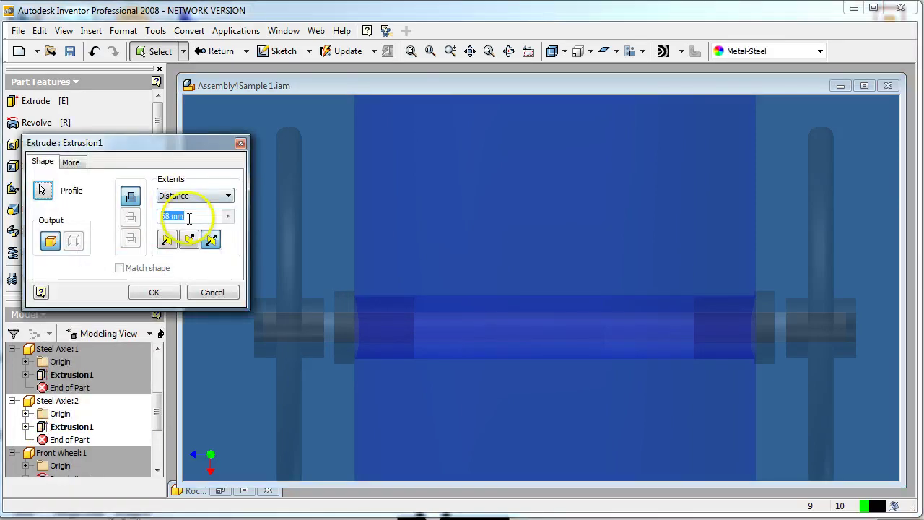
click(150, 293)
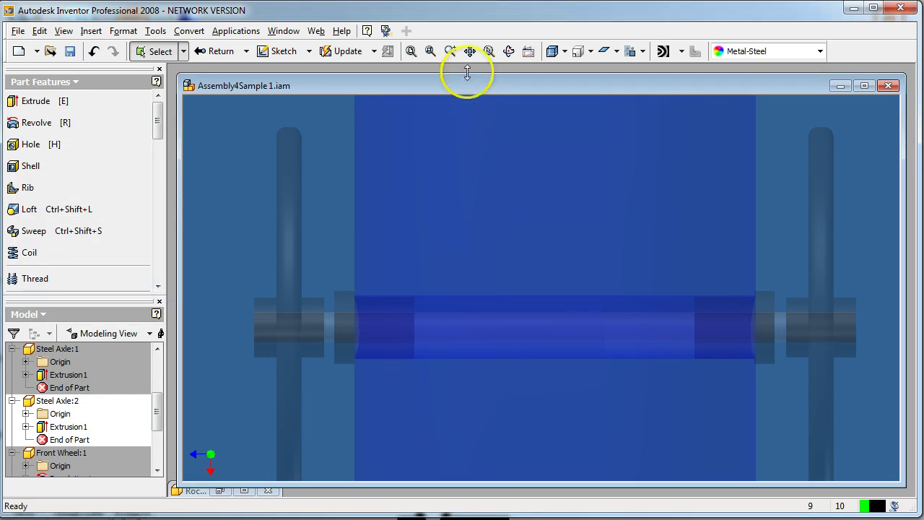
Return from in-place part editing to the top-level assembly, and undo the axle's length change.
click(217, 50)
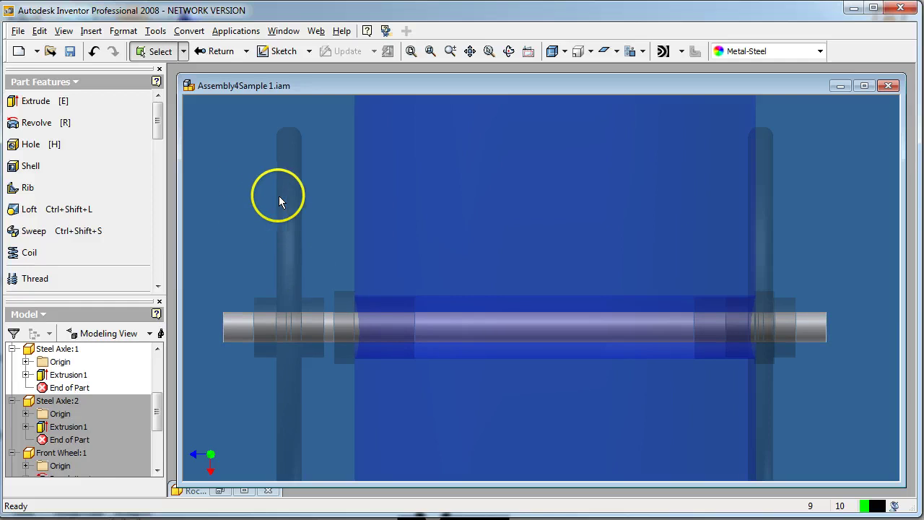
click(223, 58)
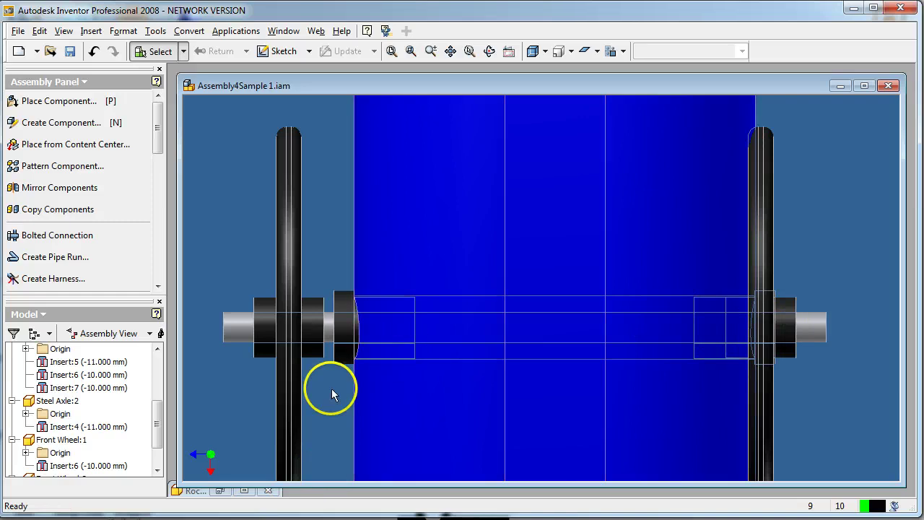
click(98, 52)
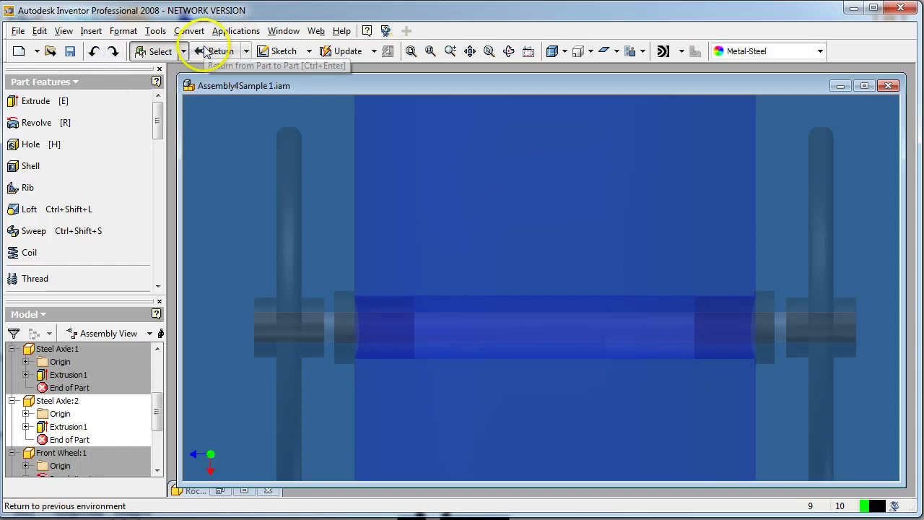
click(95, 52)
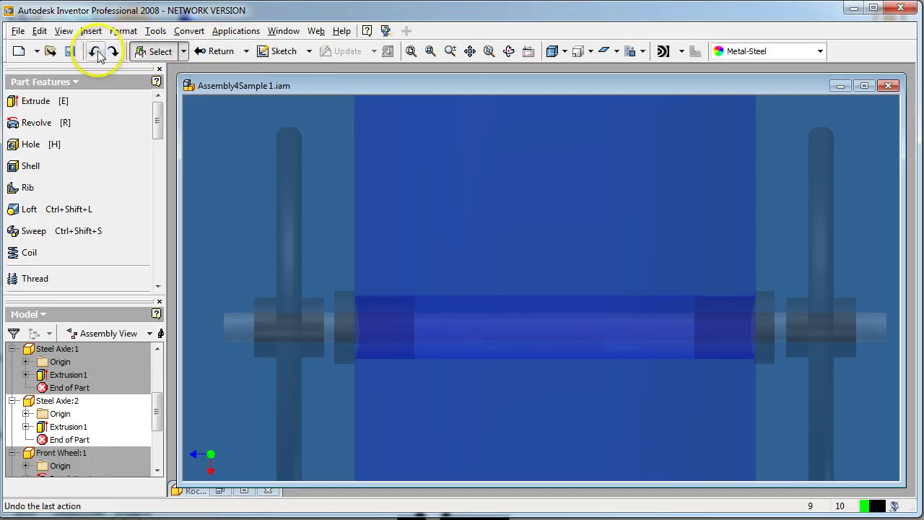
click(95, 52)
click(95, 52)
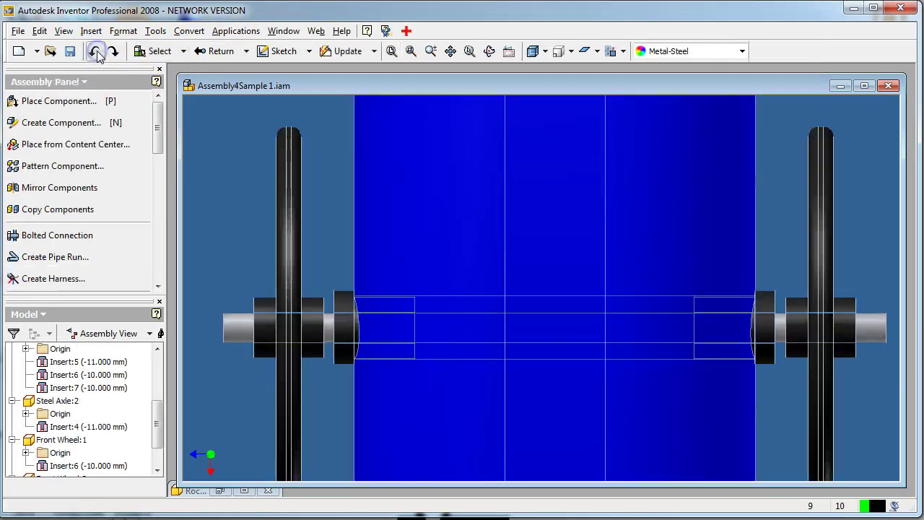
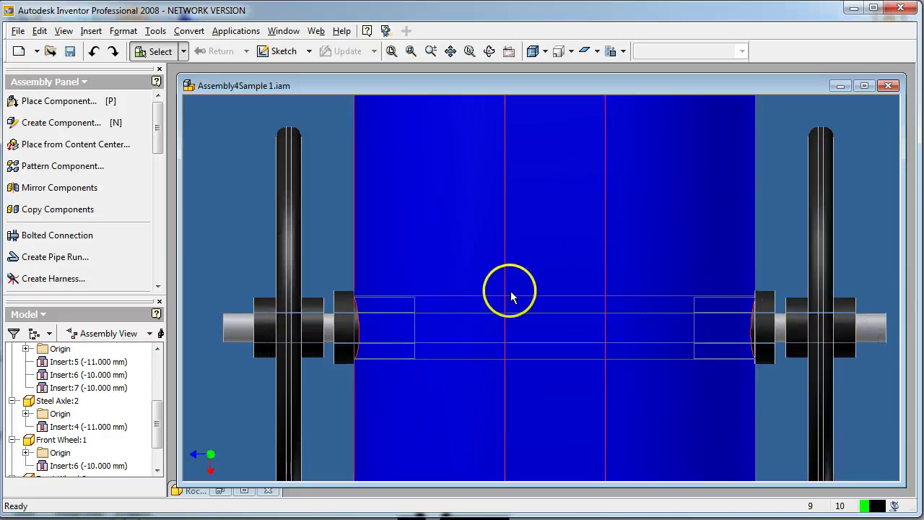
Place two instances of the Outside Wheel (Big) part from the CO2_Cars folder, one on each side of the rear axle.
scroll(619, 310, up, 3)
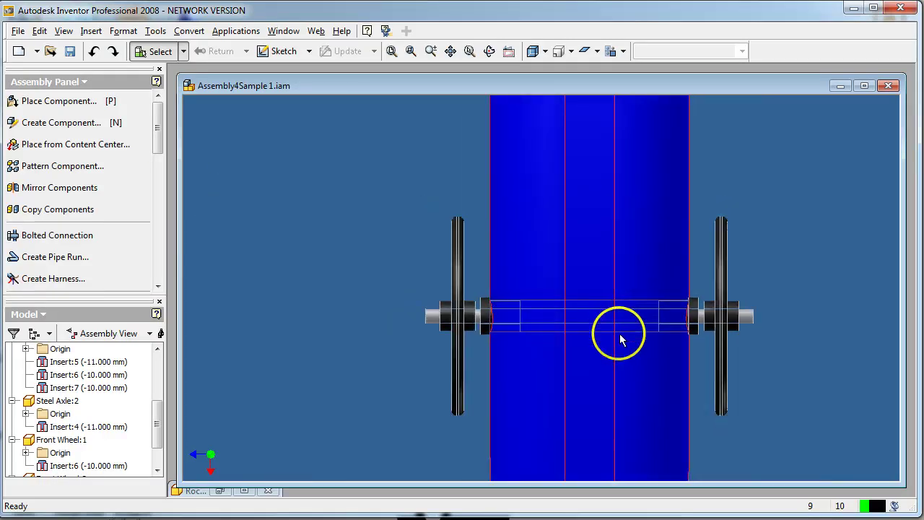
scroll(620, 339, up, 5)
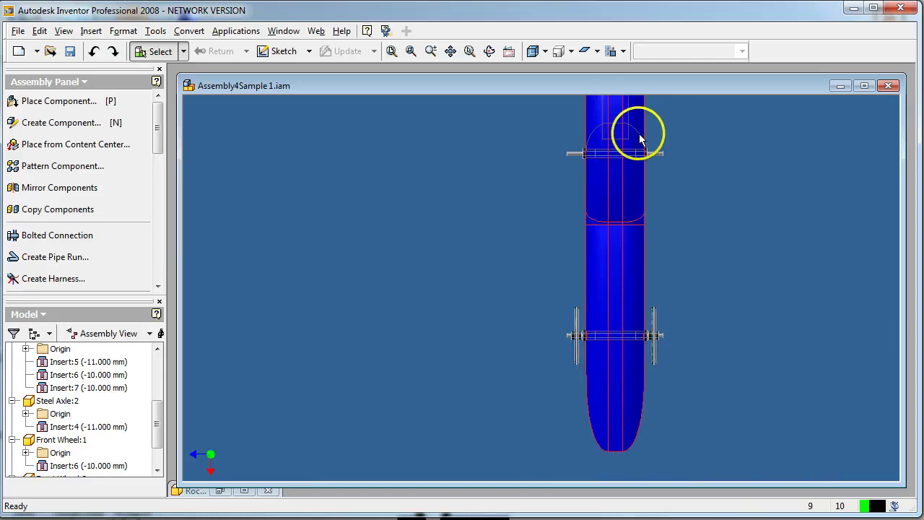
scroll(639, 135, down, 5)
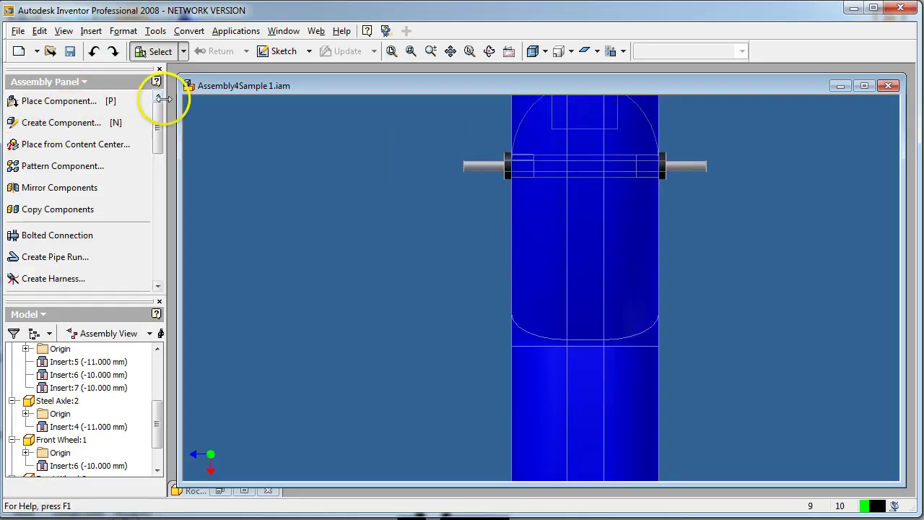
click(57, 101)
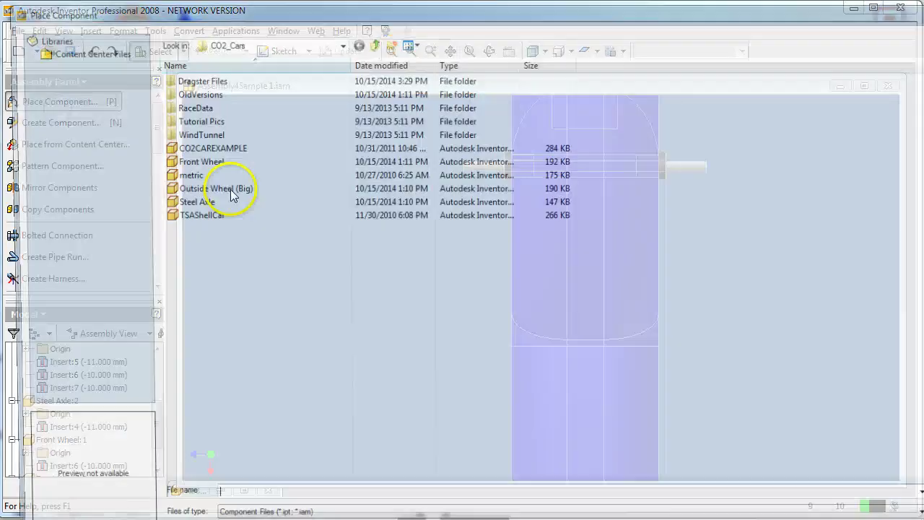
click(182, 187)
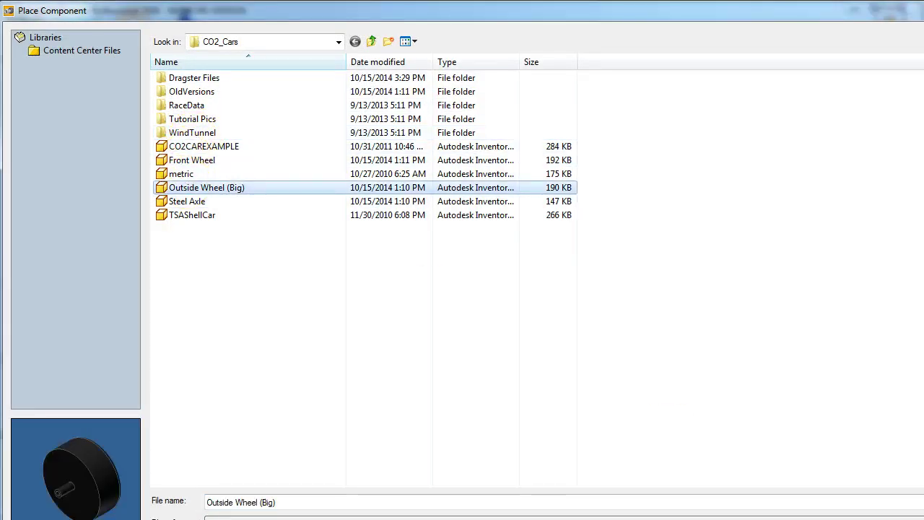
click(645, 517)
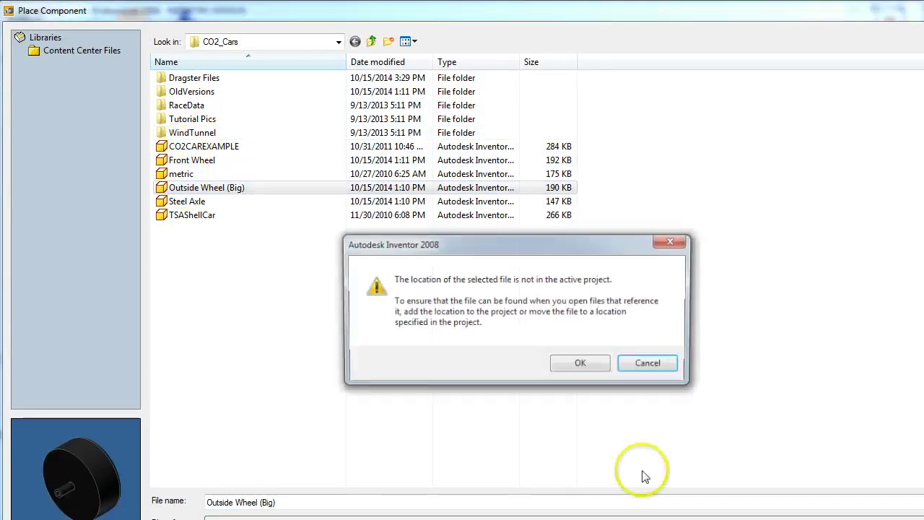
click(566, 364)
click(350, 217)
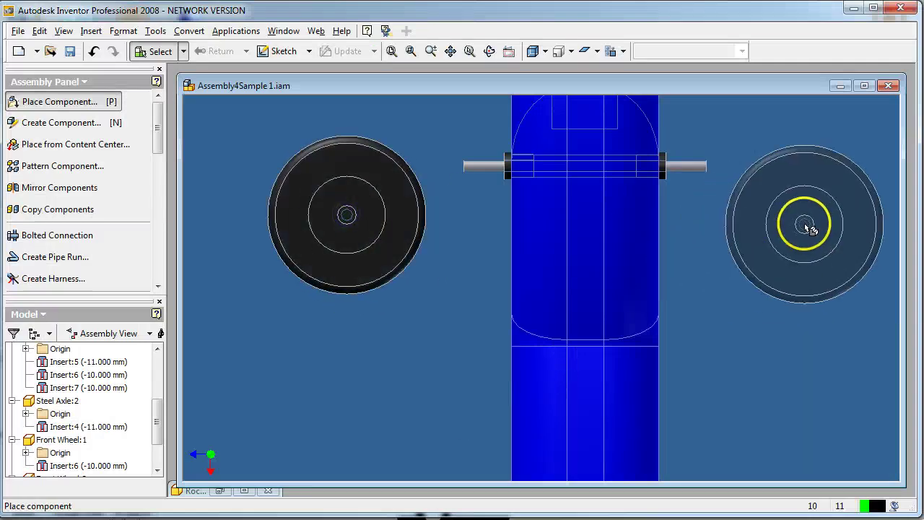
click(818, 226)
right_click(289, 213)
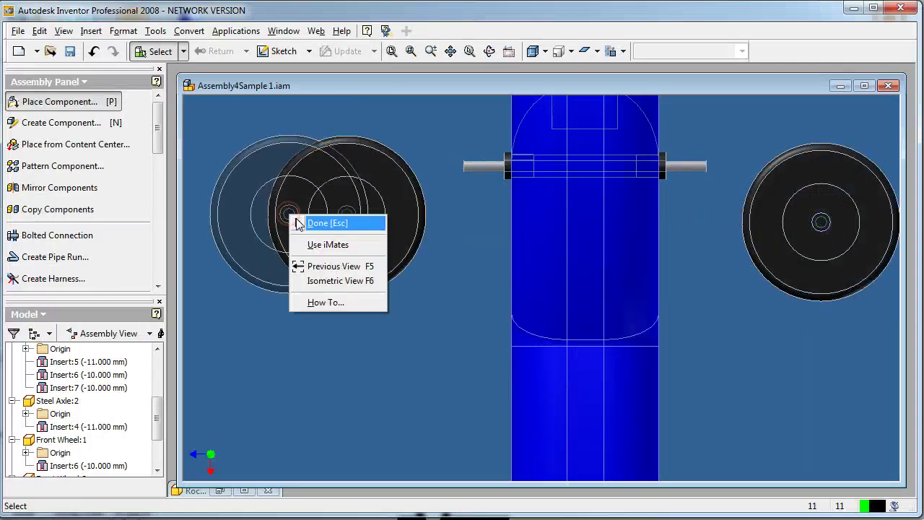
click(319, 219)
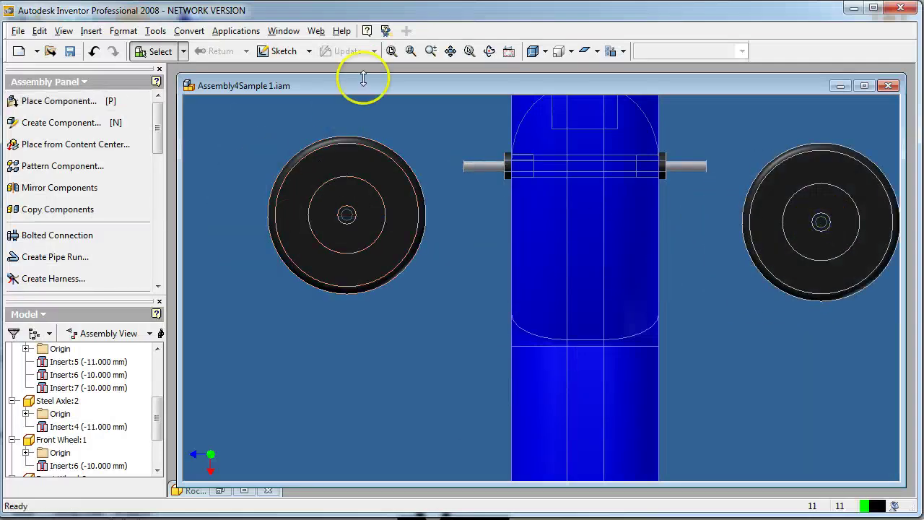
Switch the assembly to shaded display without hidden edges, and orbit it to expose the large wheels' hub ends and the rear axle.
click(489, 50)
key(space)
drag(483, 289, 256, 206)
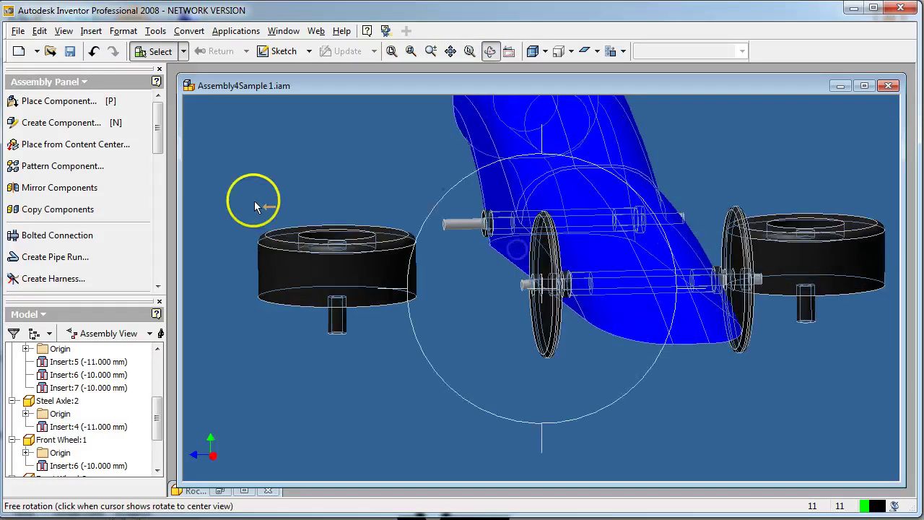
click(533, 51)
click(535, 77)
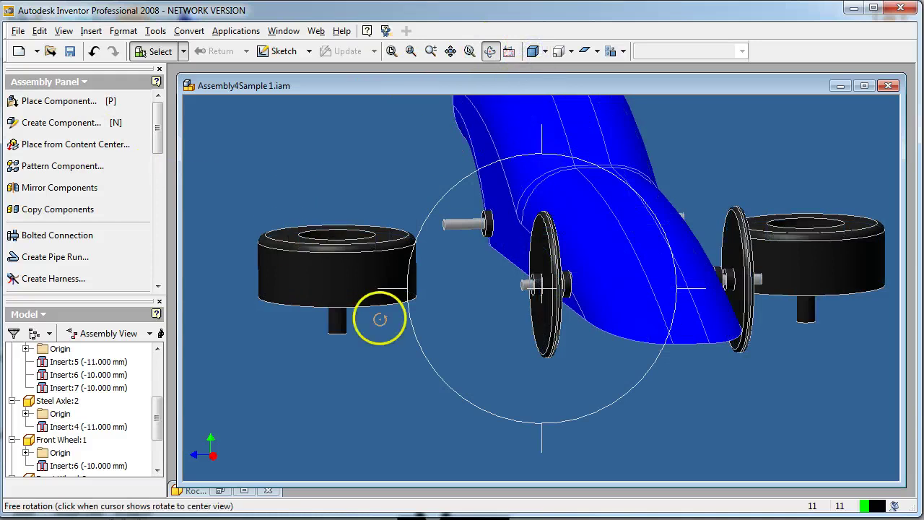
drag(419, 366, 510, 206)
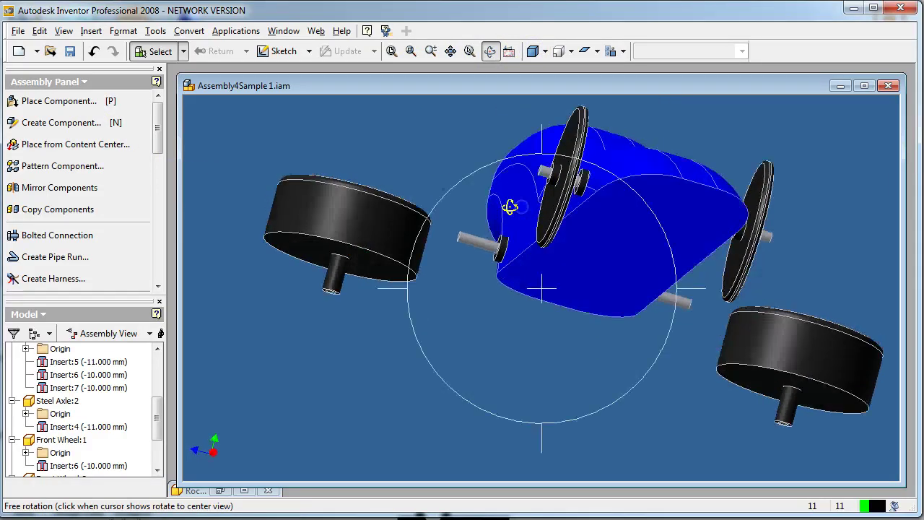
click(73, 103)
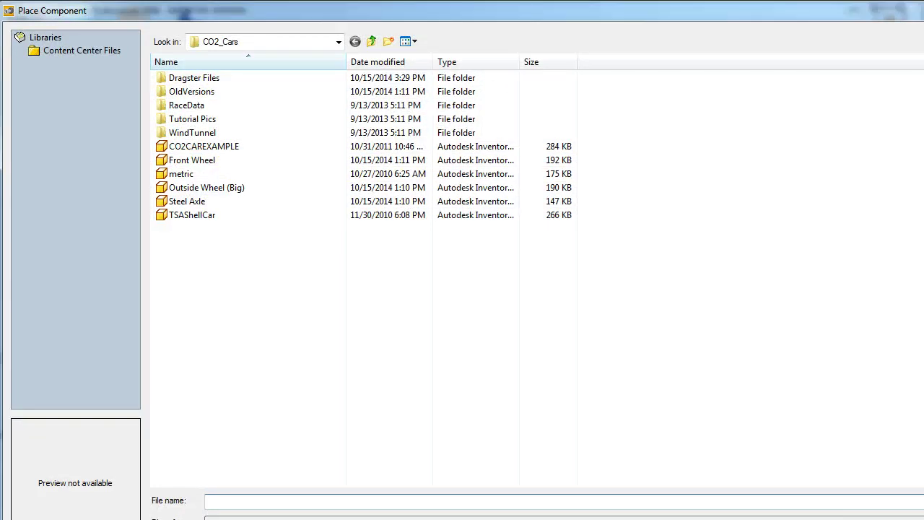
key(Escape)
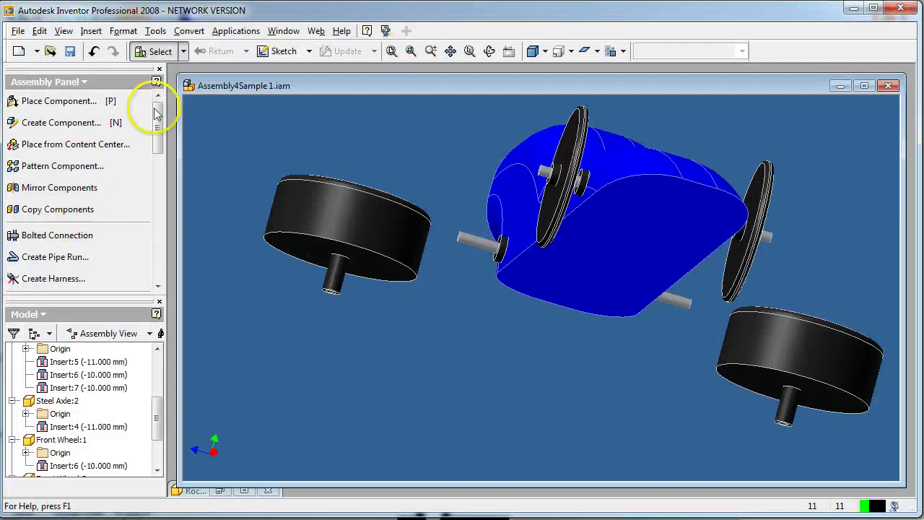
drag(157, 113, 154, 145)
click(54, 164)
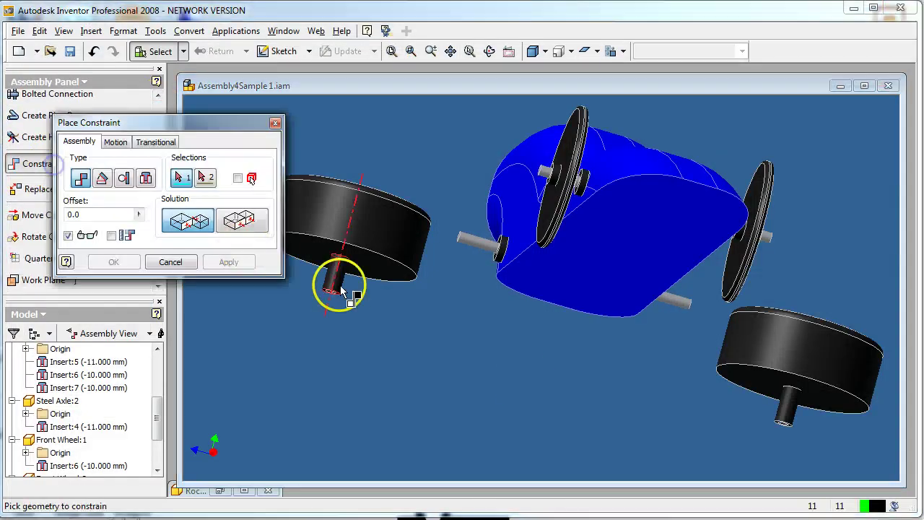
scroll(341, 290, up, 5)
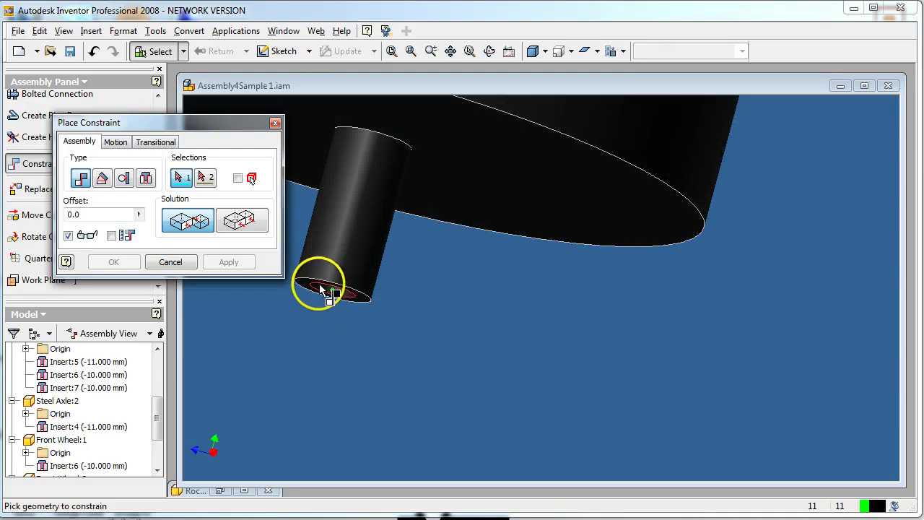
click(321, 291)
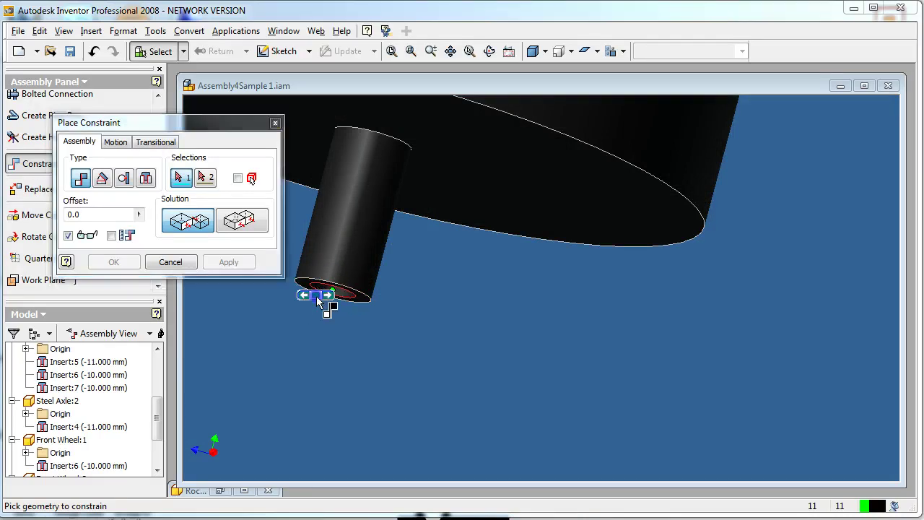
scroll(346, 368, down, 1)
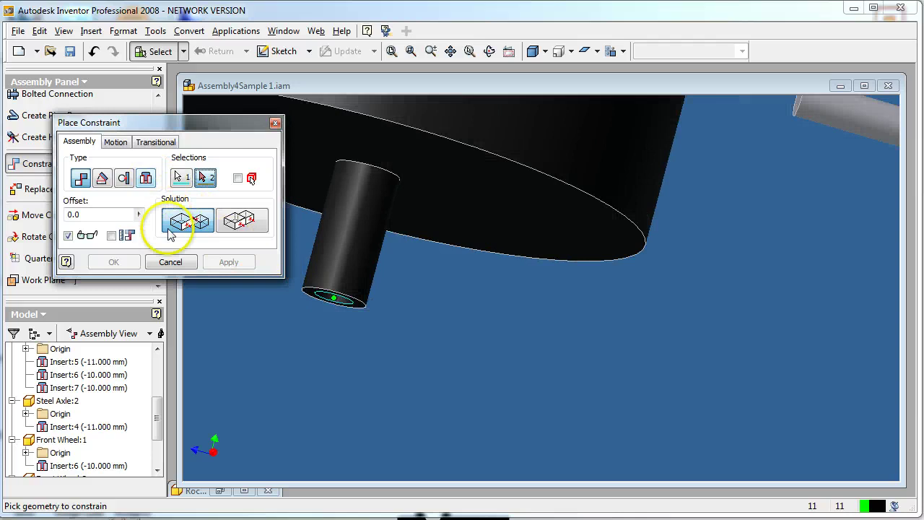
click(170, 261)
Join the first large wheel's hub hole to the nearby rear axle end with an Insert constraint offset by -10 mm.
click(48, 164)
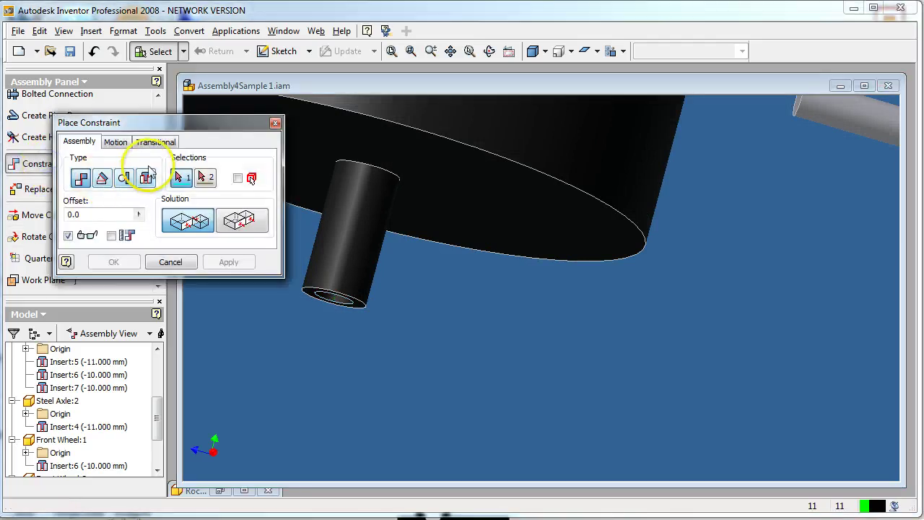
click(146, 179)
scroll(330, 305, down, 1)
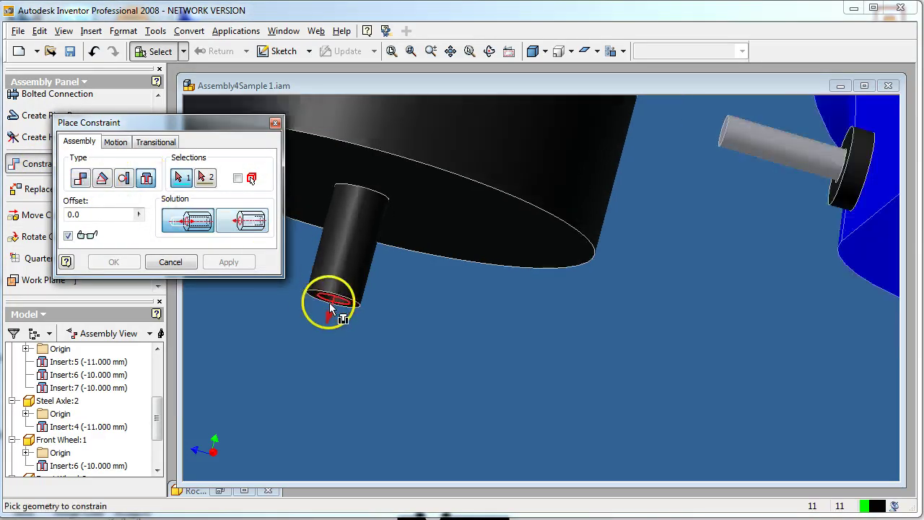
scroll(329, 293, up, 3)
click(331, 286)
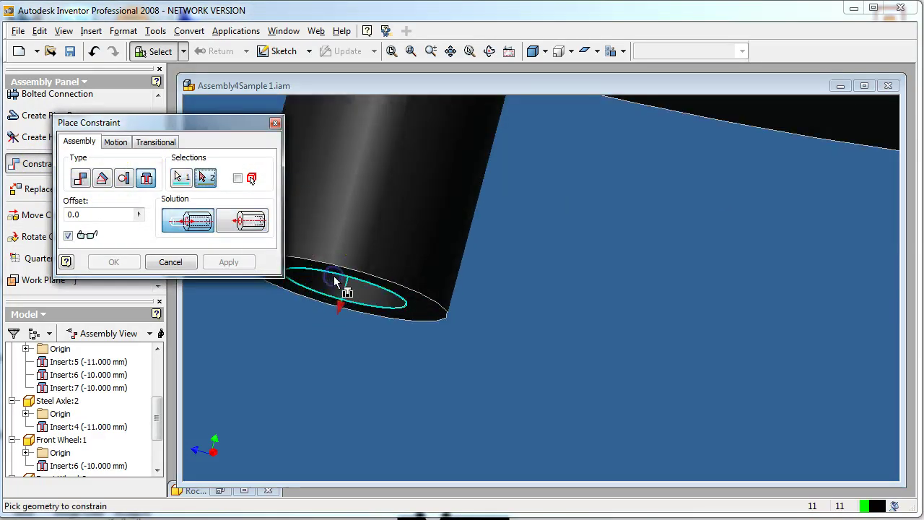
scroll(338, 287, down, 3)
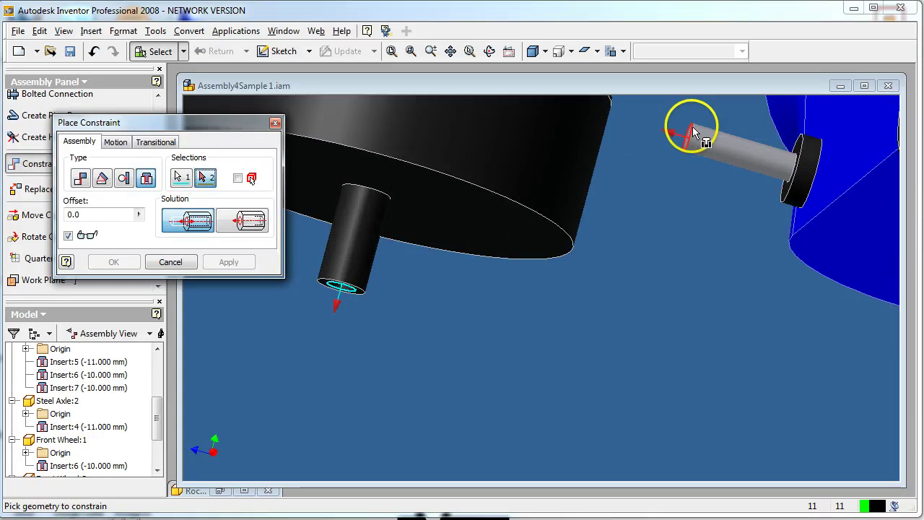
click(691, 133)
scroll(488, 232, down, 3)
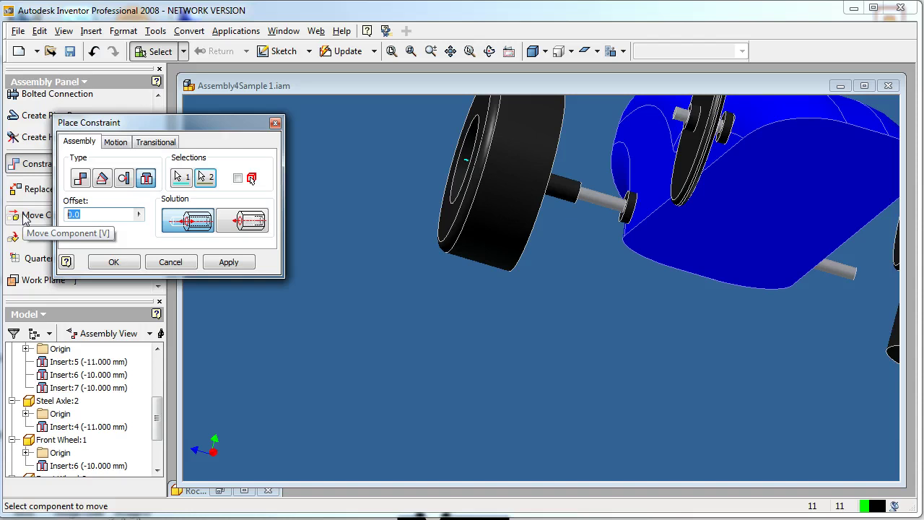
text(-10)
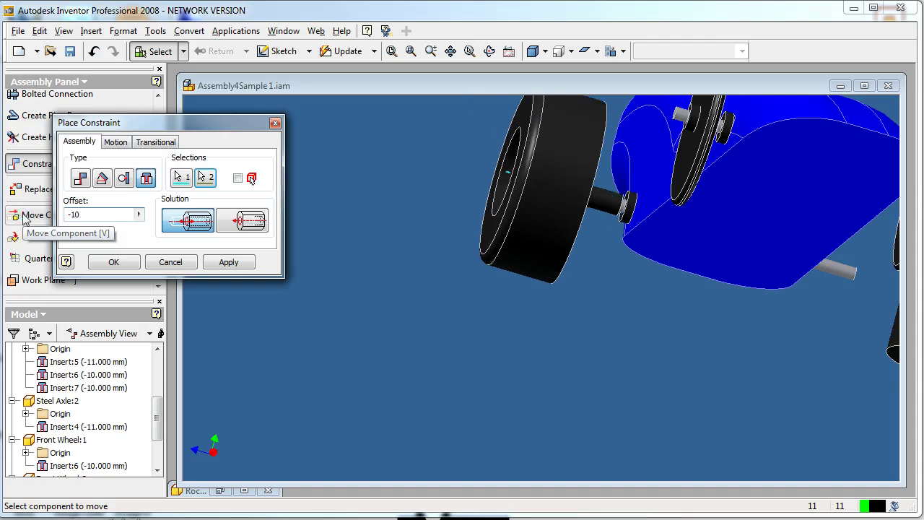
click(230, 262)
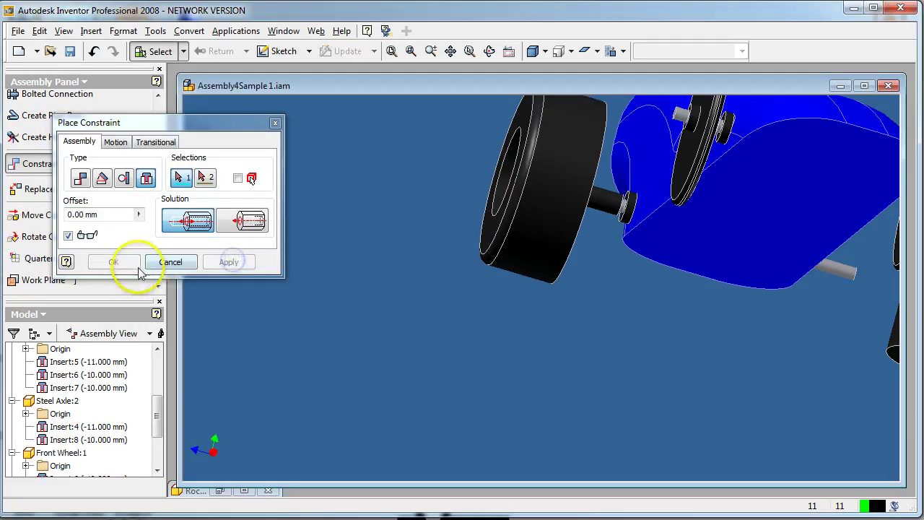
click(275, 123)
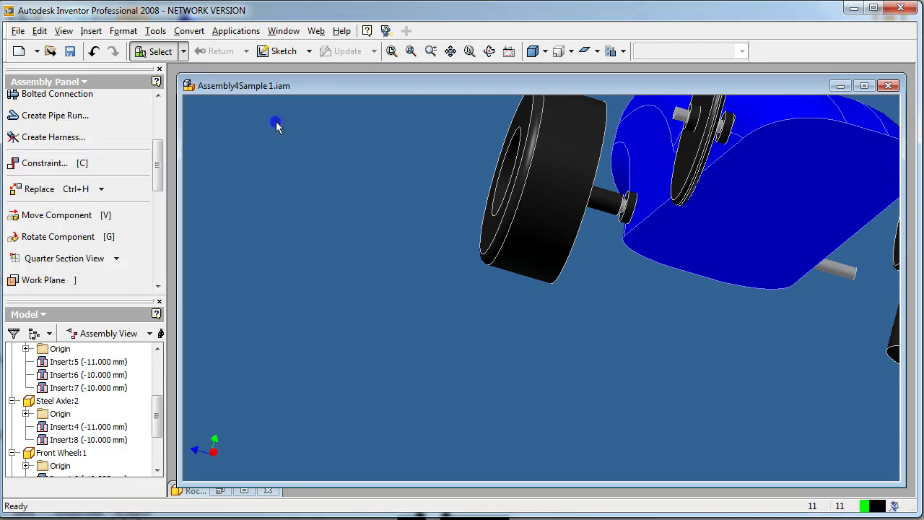
shift+middle_drag(464, 278, 748, 326)
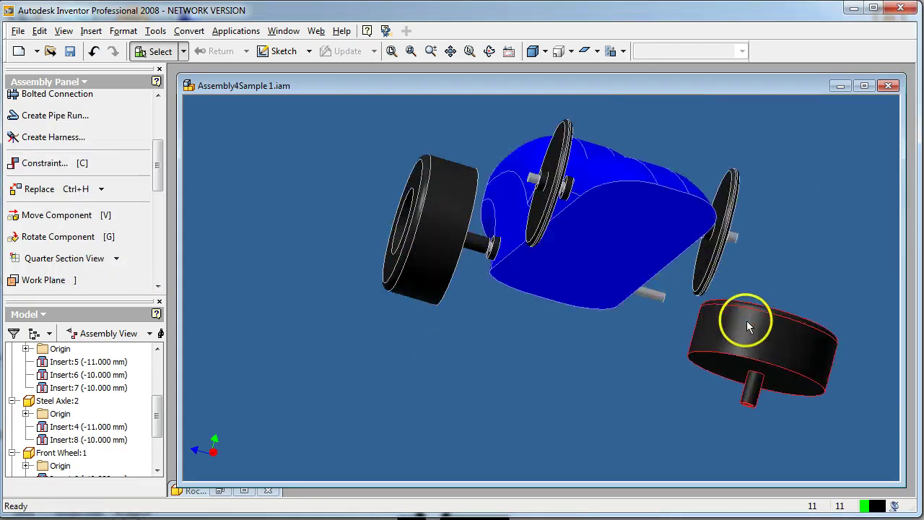
click(36, 163)
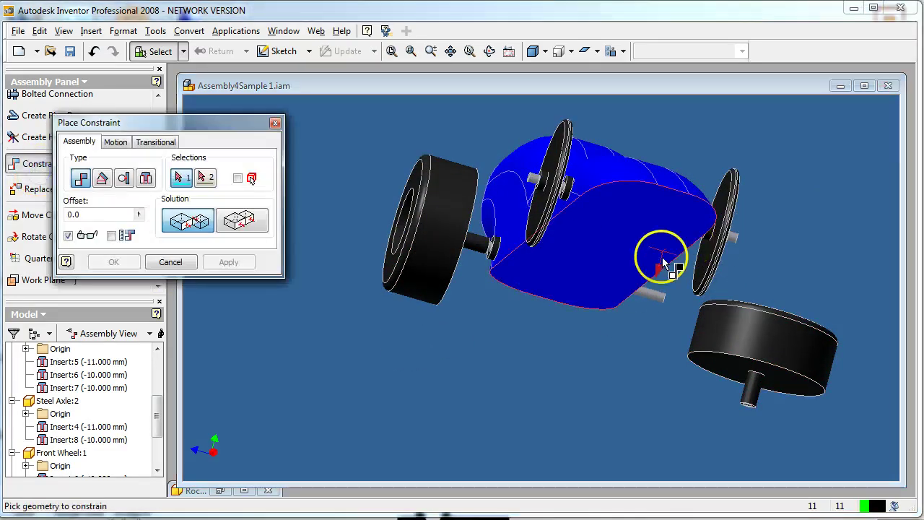
scroll(671, 299, up, 2)
click(661, 299)
scroll(765, 433, up, 5)
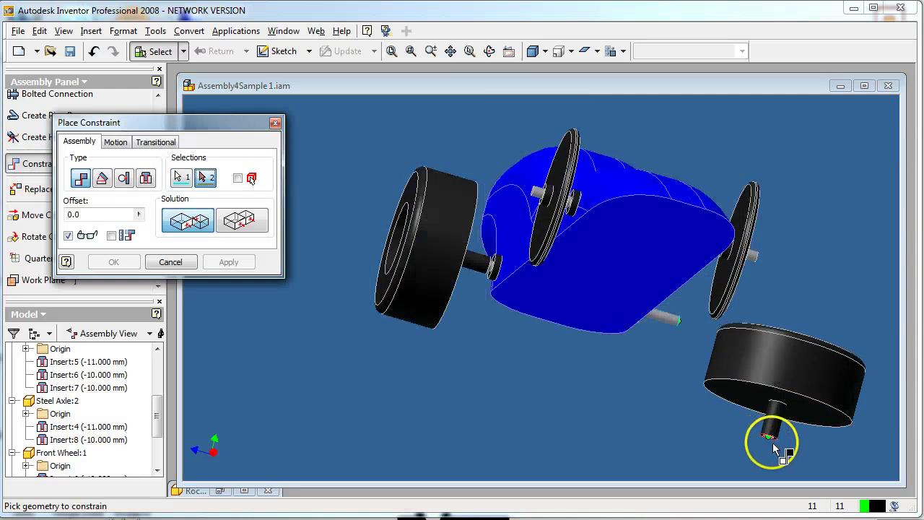
click(740, 413)
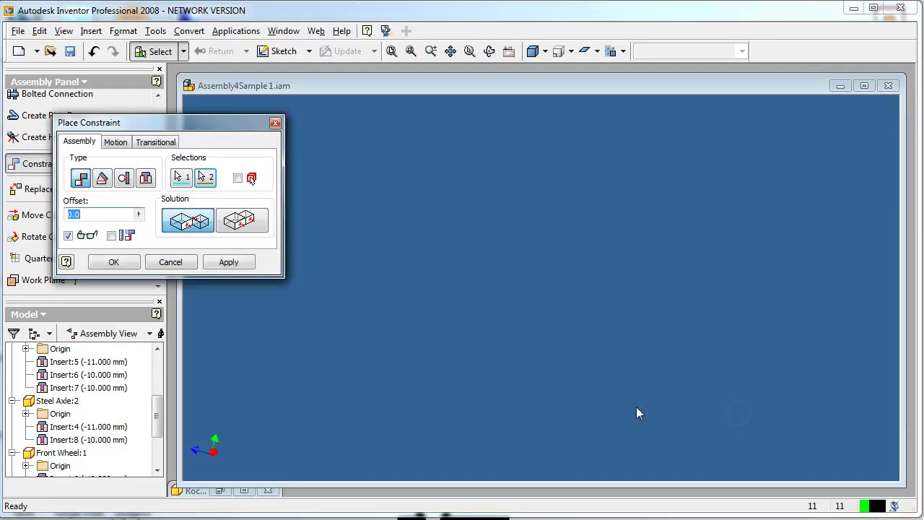
click(226, 339)
scroll(452, 281, down, 3)
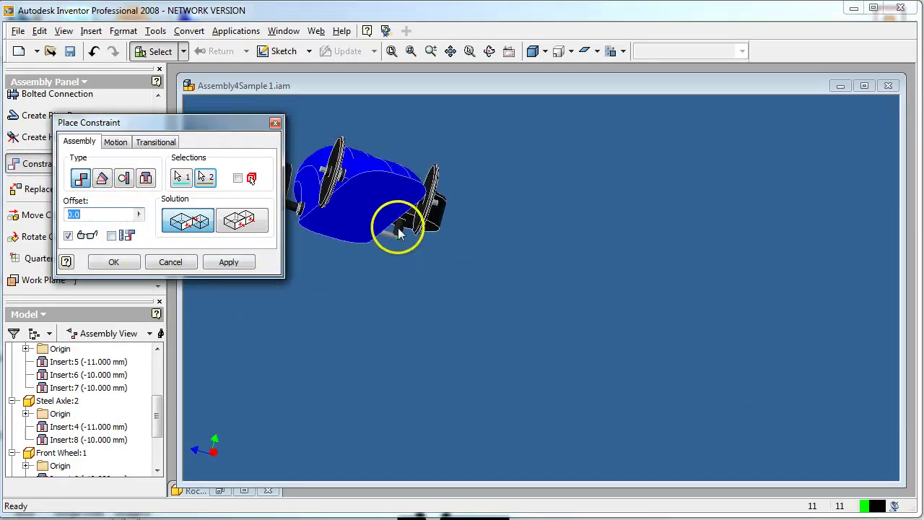
scroll(442, 204, up, 3)
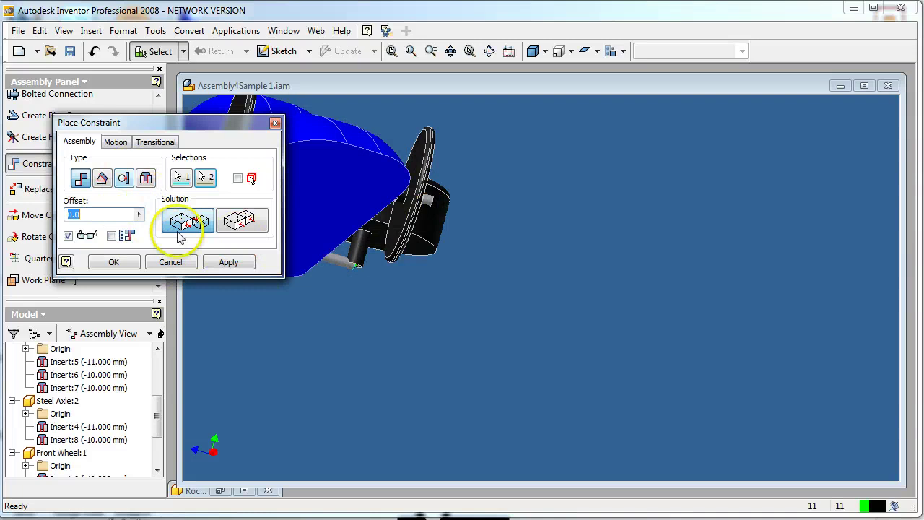
click(171, 262)
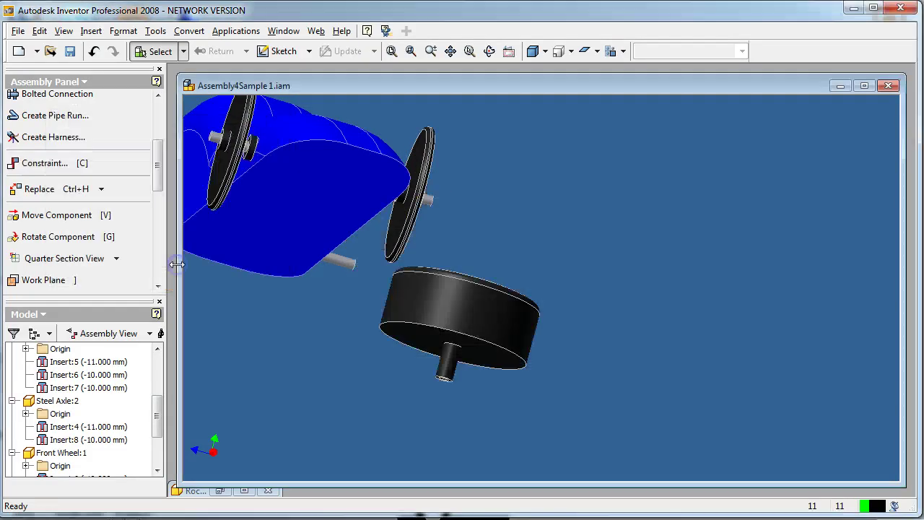
Join the second large wheel's hub hole to the free rear axle end with an Insert constraint offset by -10 mm.
click(52, 168)
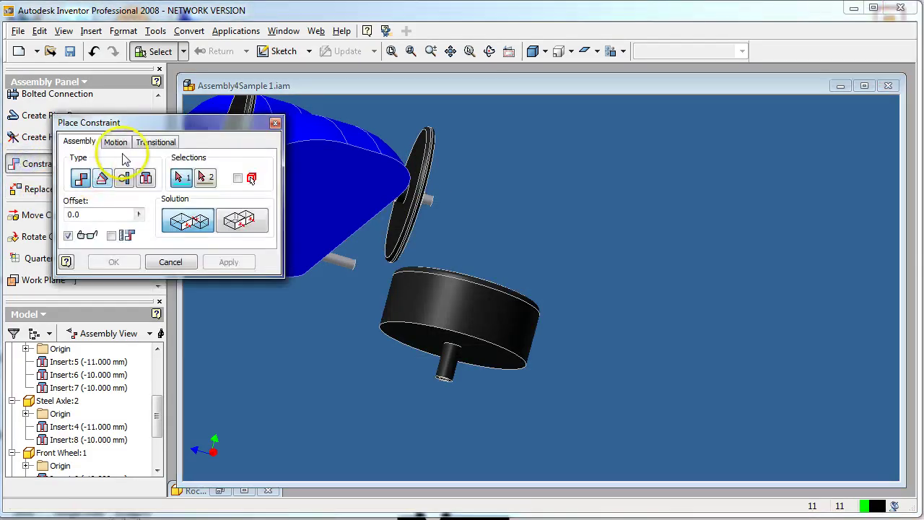
click(146, 179)
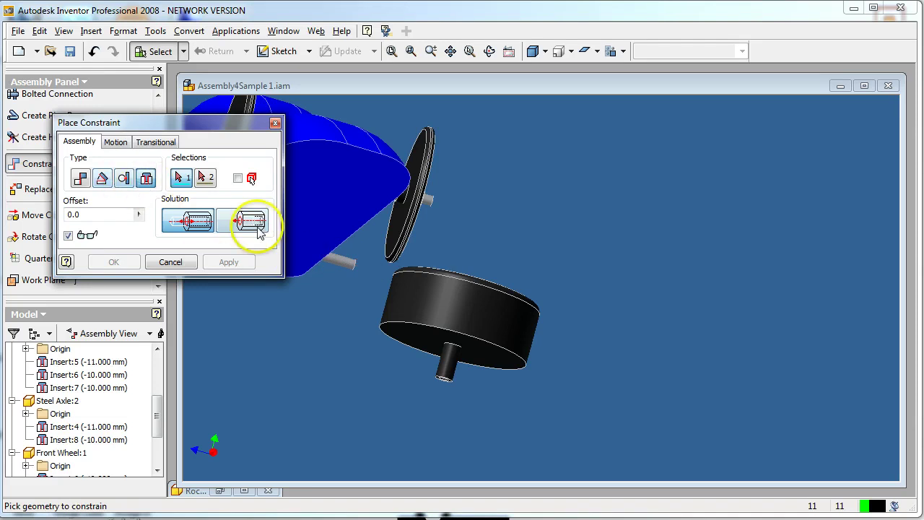
click(345, 260)
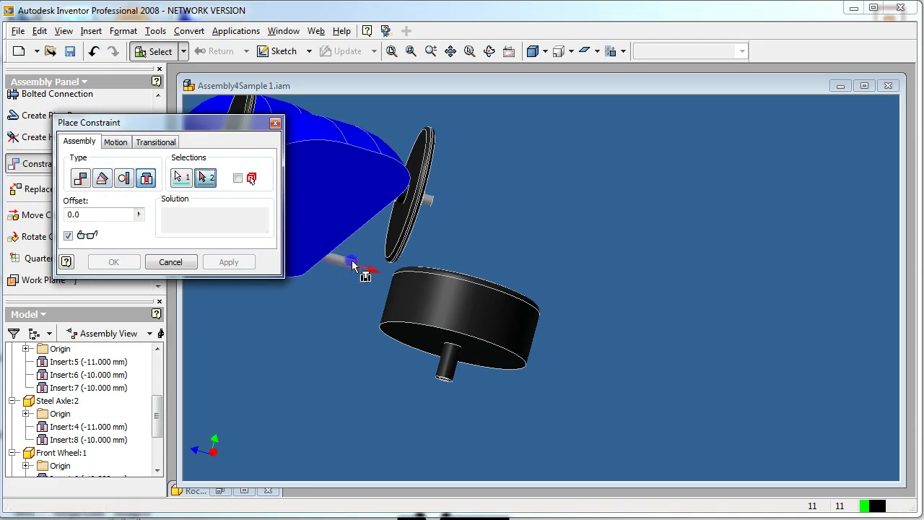
scroll(441, 377, up, 5)
click(435, 350)
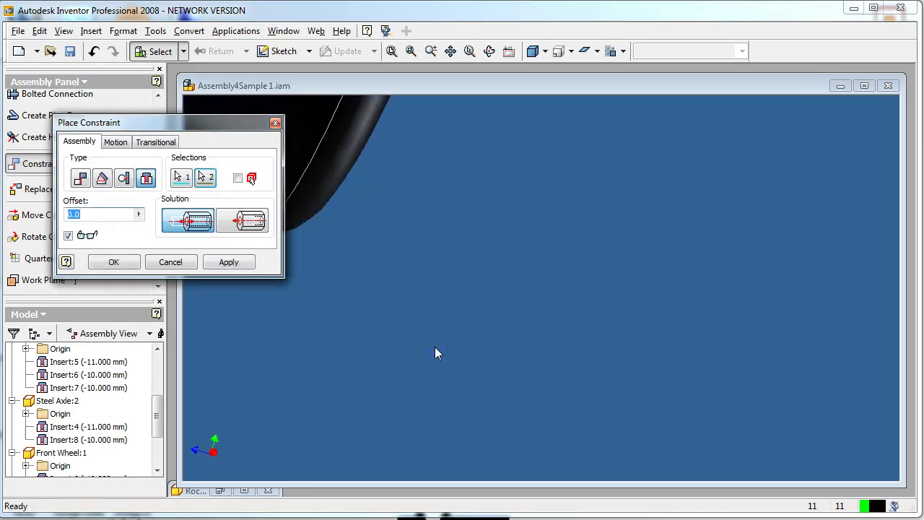
scroll(435, 346, down, 4)
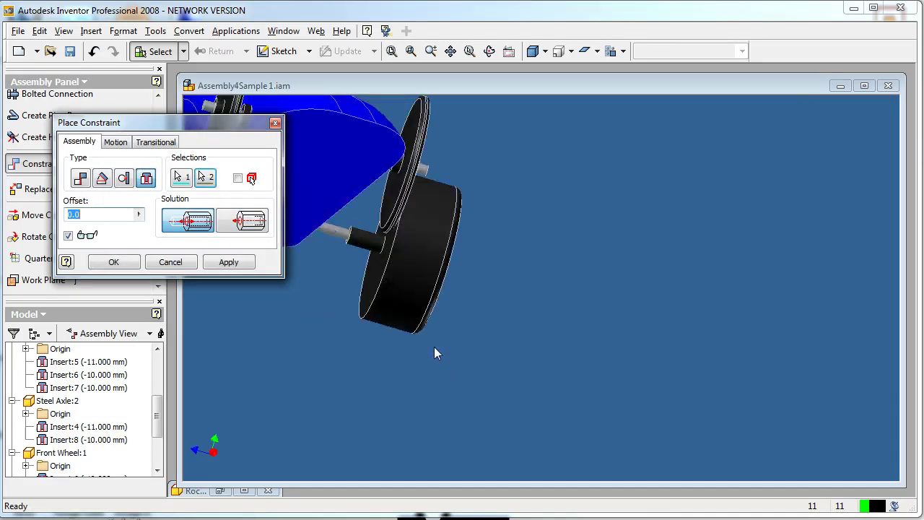
click(113, 213)
text(-10)
key(Return)
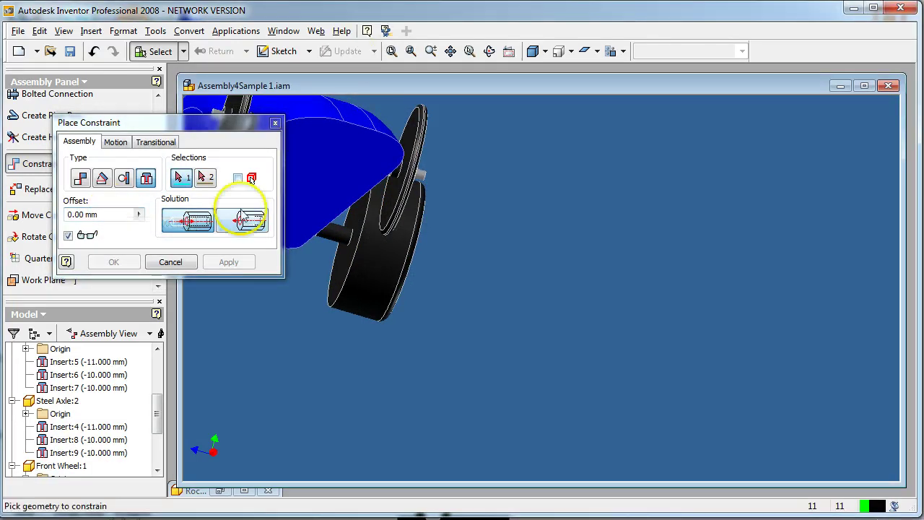
click(174, 262)
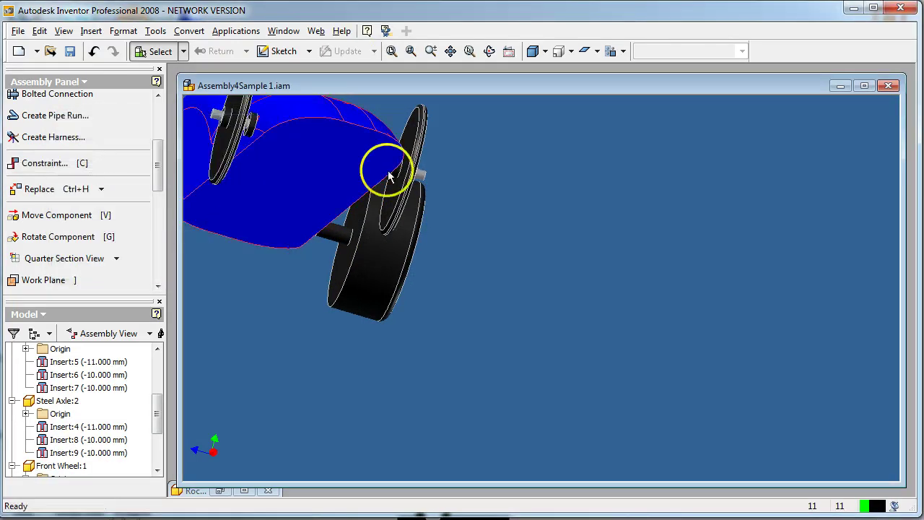
Orbit the whole dragster to examine the wheels and axles from above and from the side.
click(489, 51)
drag(489, 232, 458, 264)
scroll(459, 264, down, 4)
key(Escape)
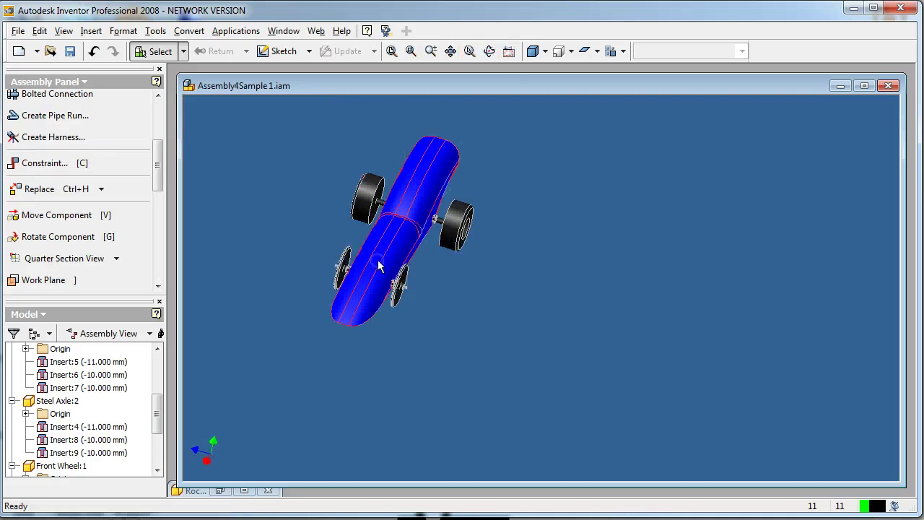
click(490, 50)
click(398, 254)
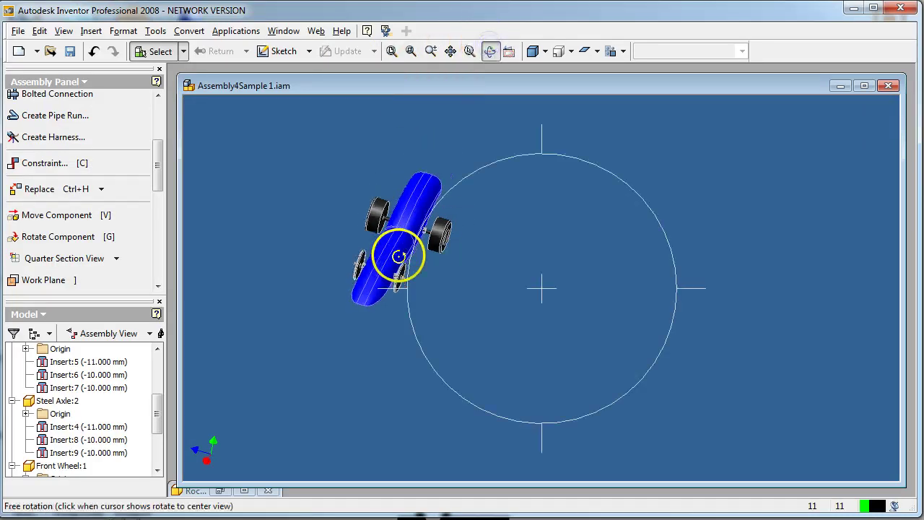
drag(399, 257, 464, 256)
View the dragster squarely from above with hidden edges displayed, and examine how the axles fit through the body, bushings and wheels.
click(491, 52)
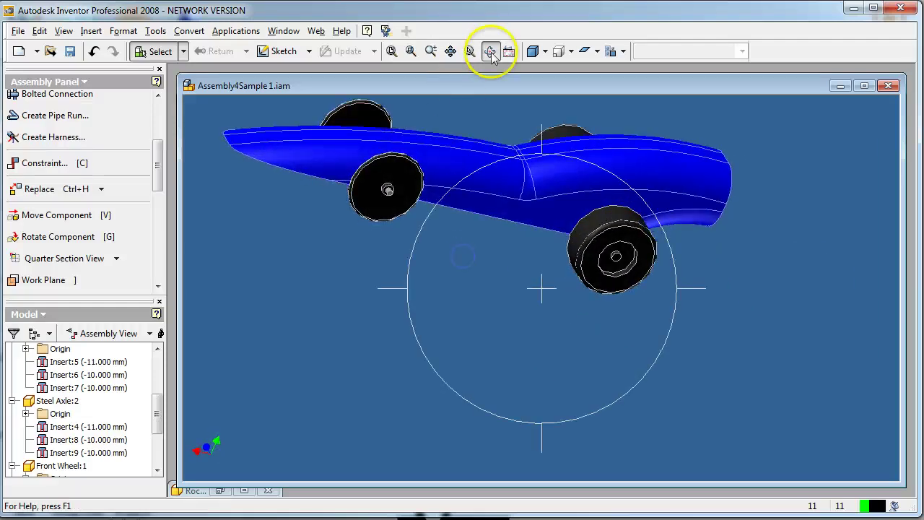
key(space)
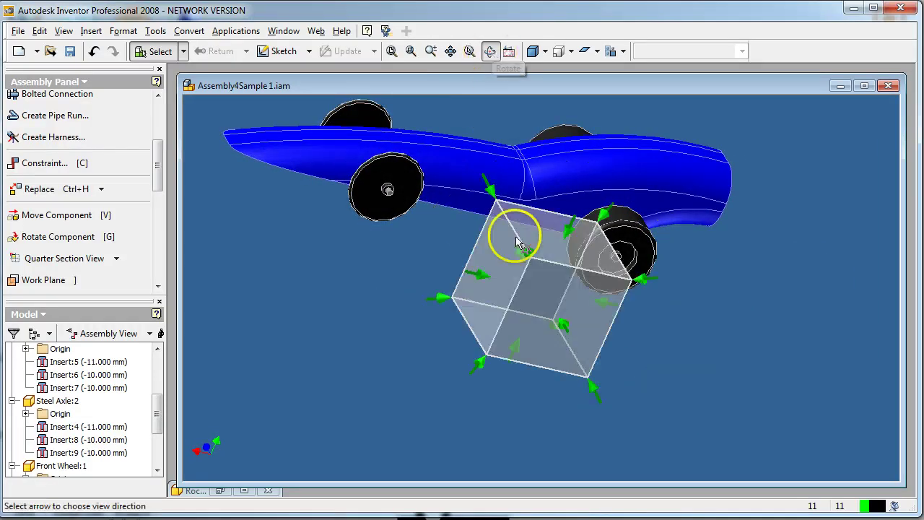
click(567, 231)
scroll(506, 378, up, 4)
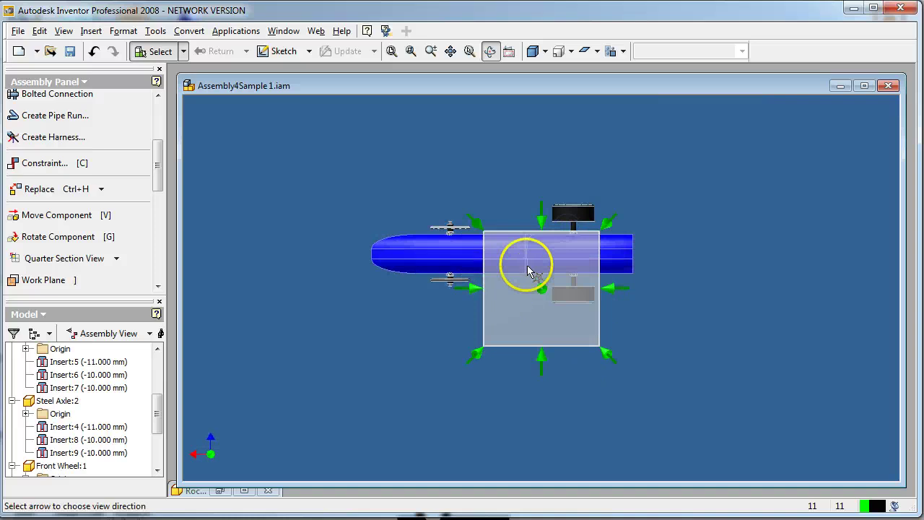
scroll(528, 267, down, 4)
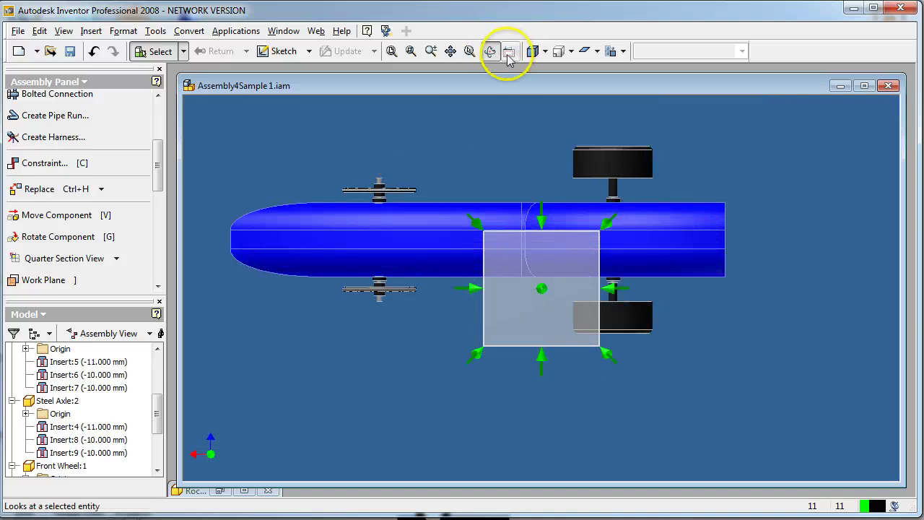
click(534, 52)
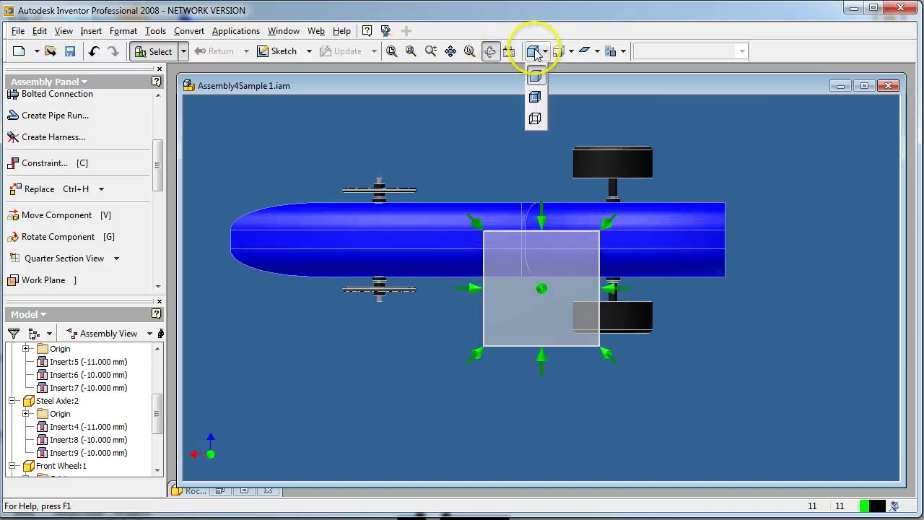
click(536, 97)
key(Escape)
scroll(467, 174, down, 3)
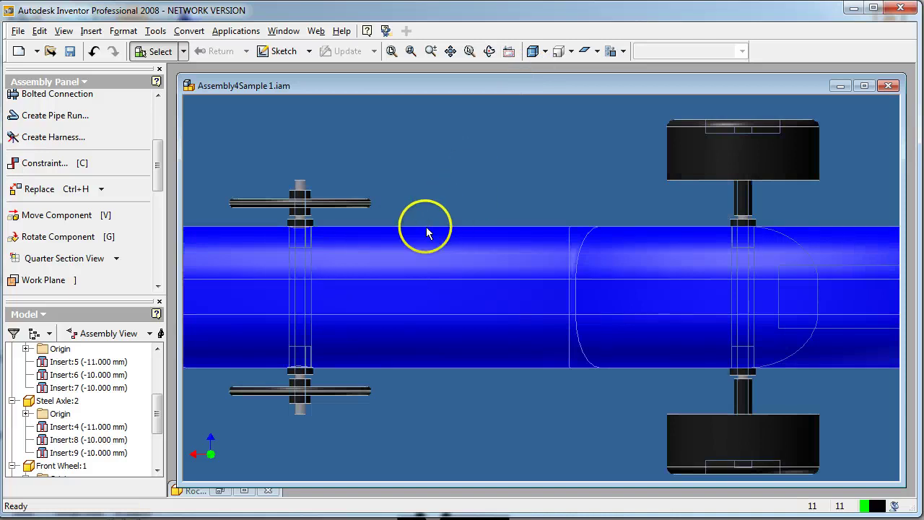
scroll(404, 252, up, 2)
scroll(404, 252, up, 1)
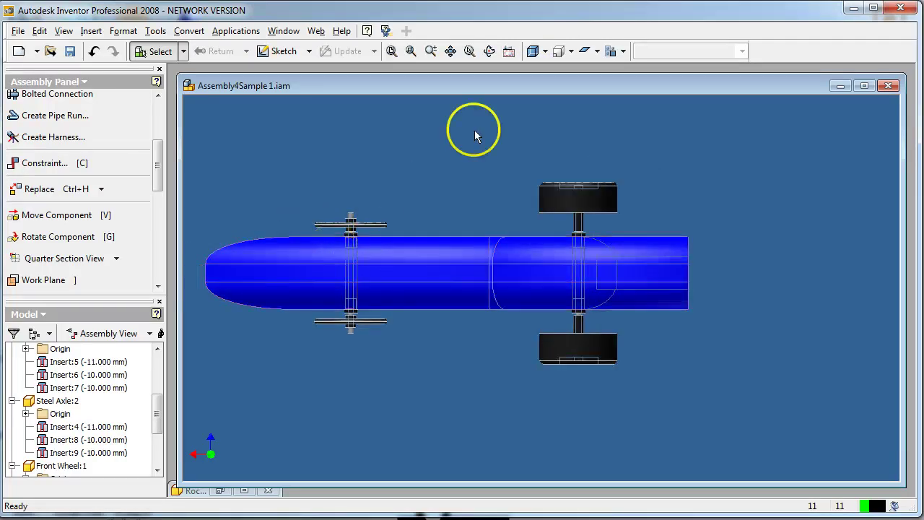
Set an isometric view from above the nose and return the assembly to shaded display without hidden edges.
click(490, 51)
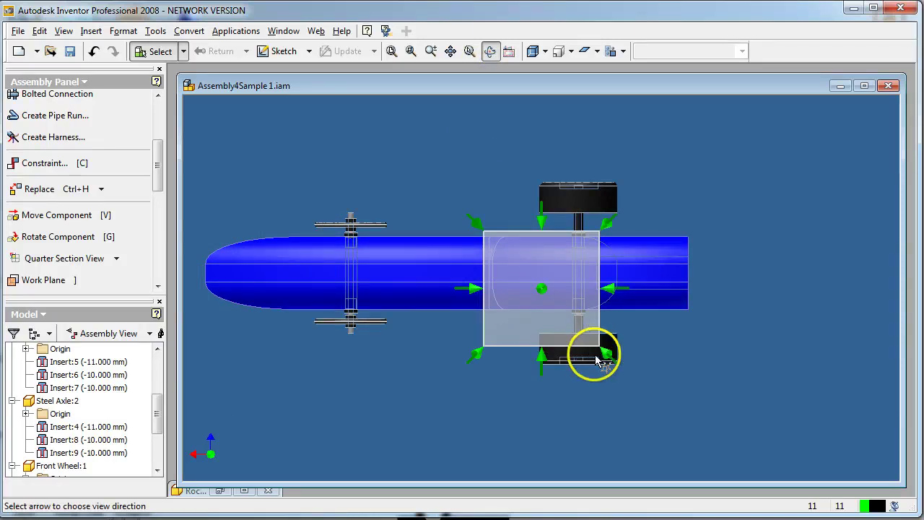
click(538, 365)
click(474, 345)
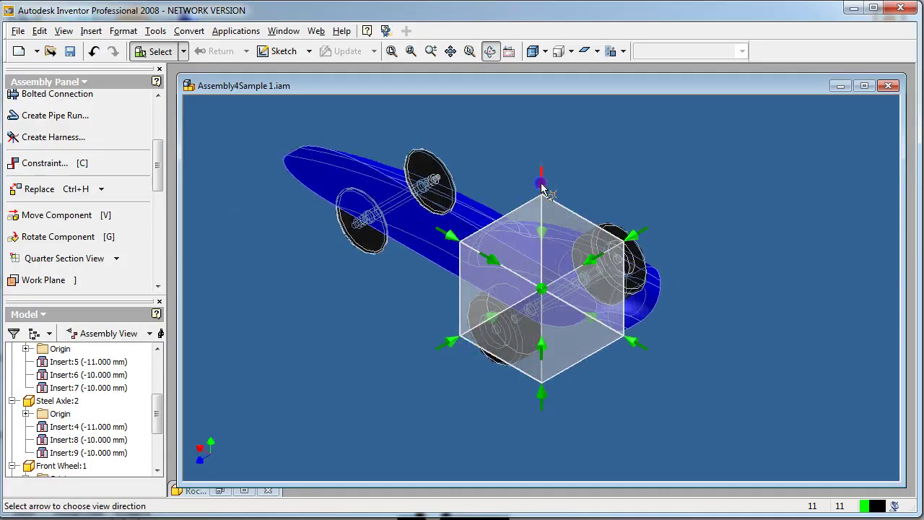
click(540, 184)
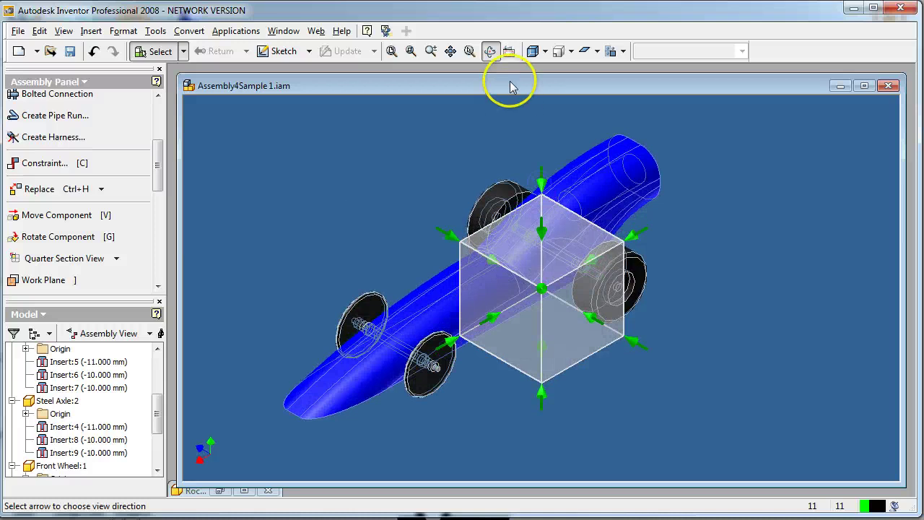
click(533, 51)
click(535, 77)
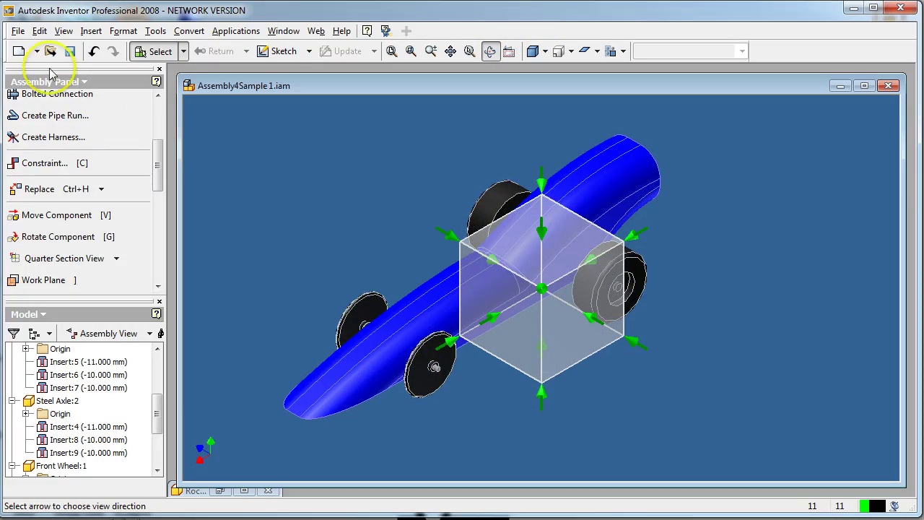
Save Assembly4Sample 1.iam together with its dependent part Steel Axle.ipt.
click(18, 31)
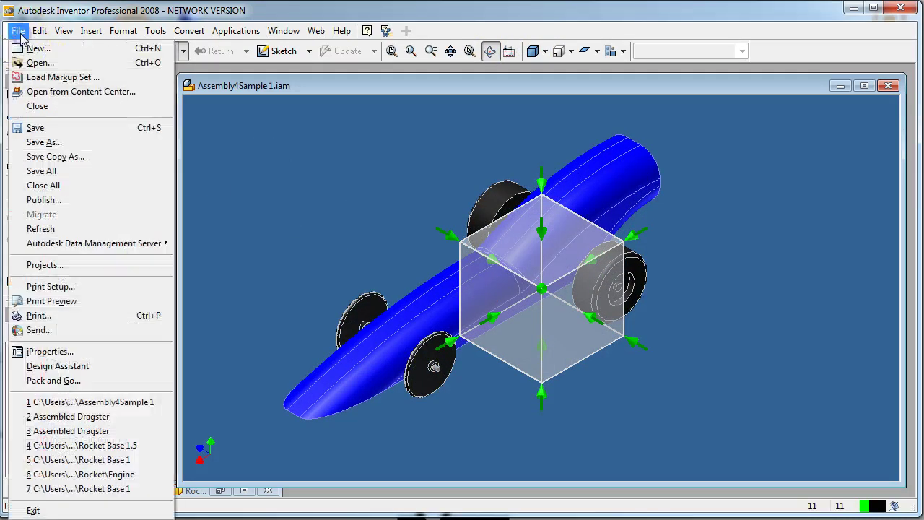
click(36, 128)
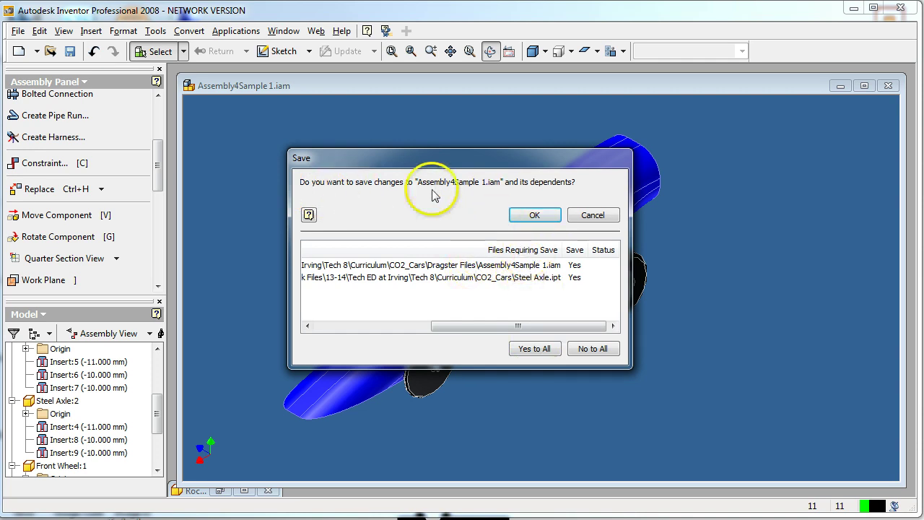
click(531, 350)
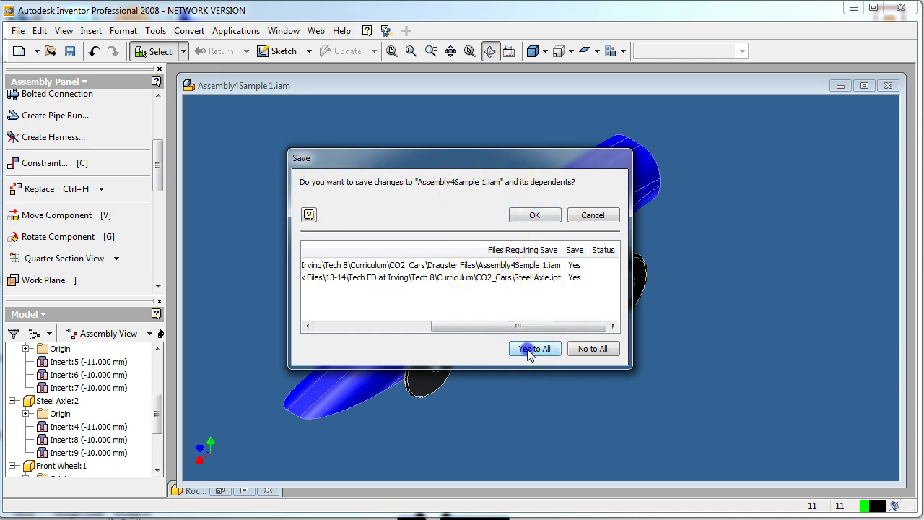
click(534, 216)
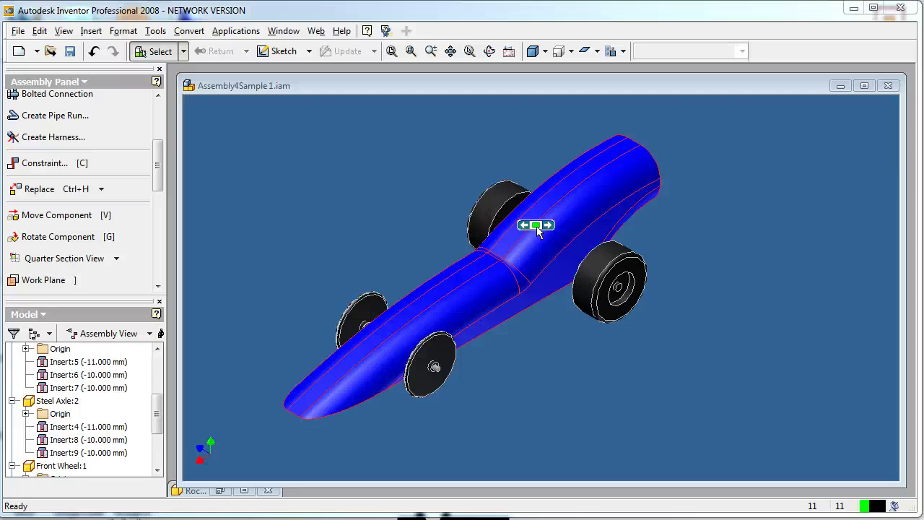
click(543, 392)
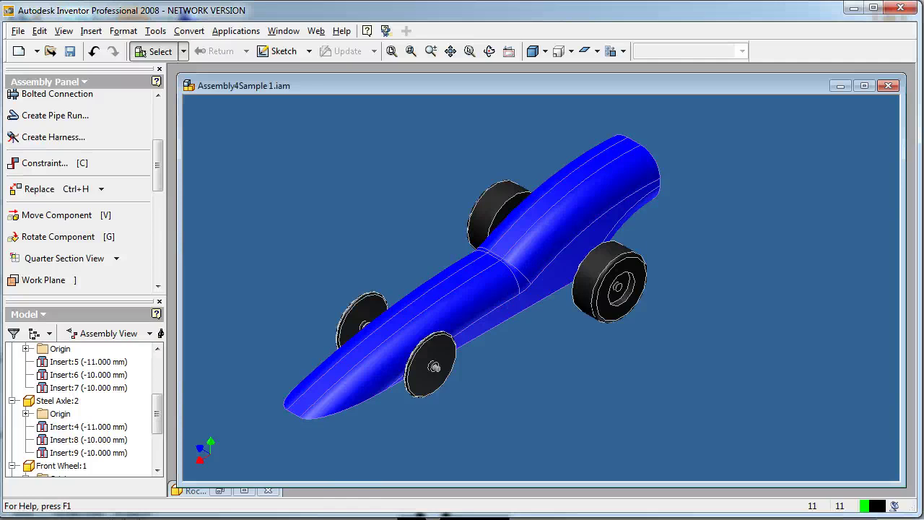